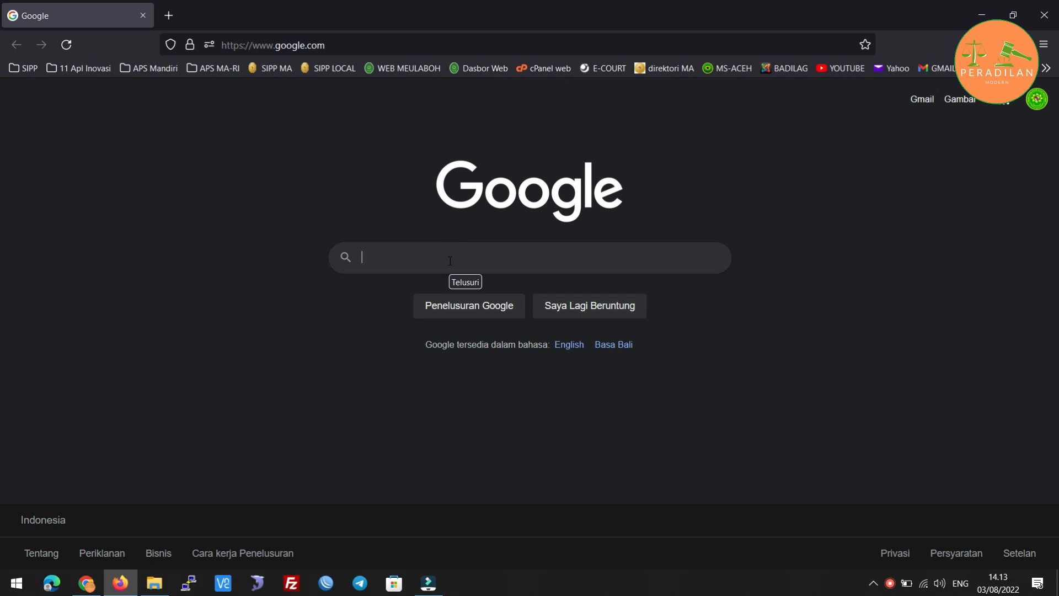
Search Google for 'ecourt' and open the e-Court Mahkamah Agung RI site's login page.
{"action": "type", "text": "ecourt"}
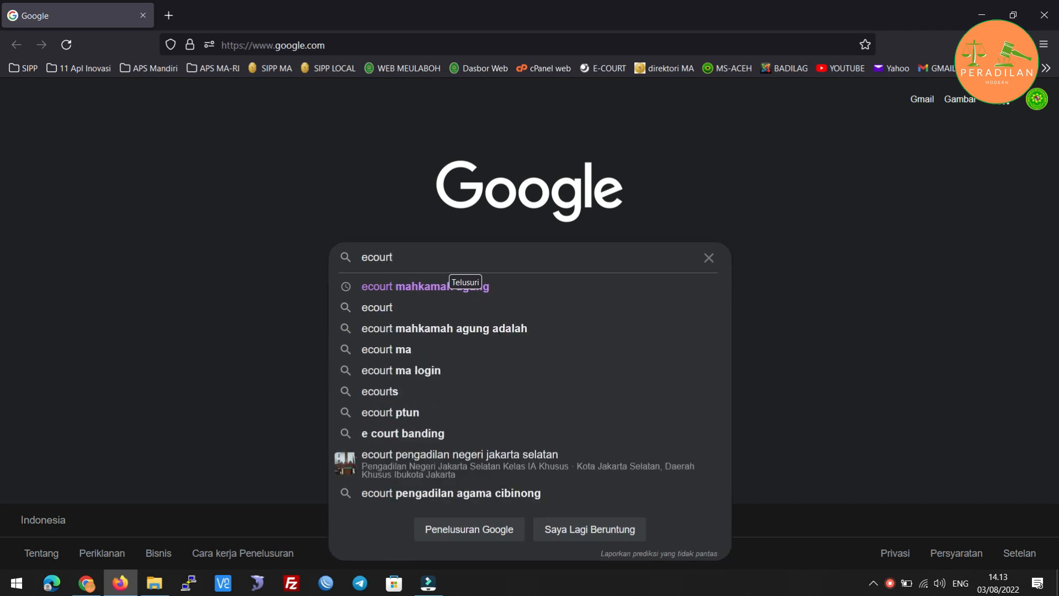
{"action": "key", "text": "Return"}
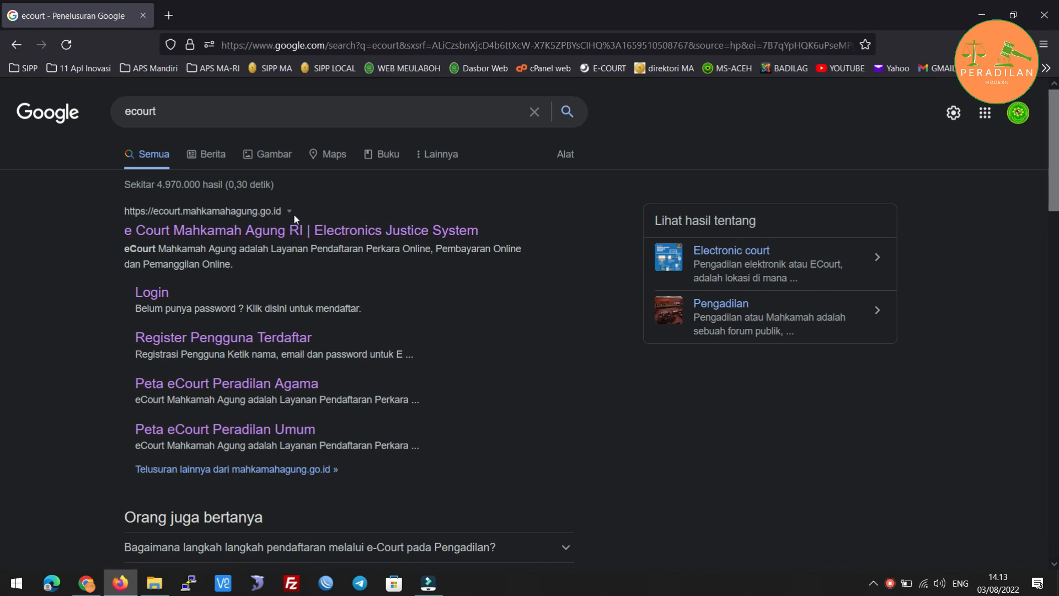
{"action": "left_click", "coordinate": [242, 231]}
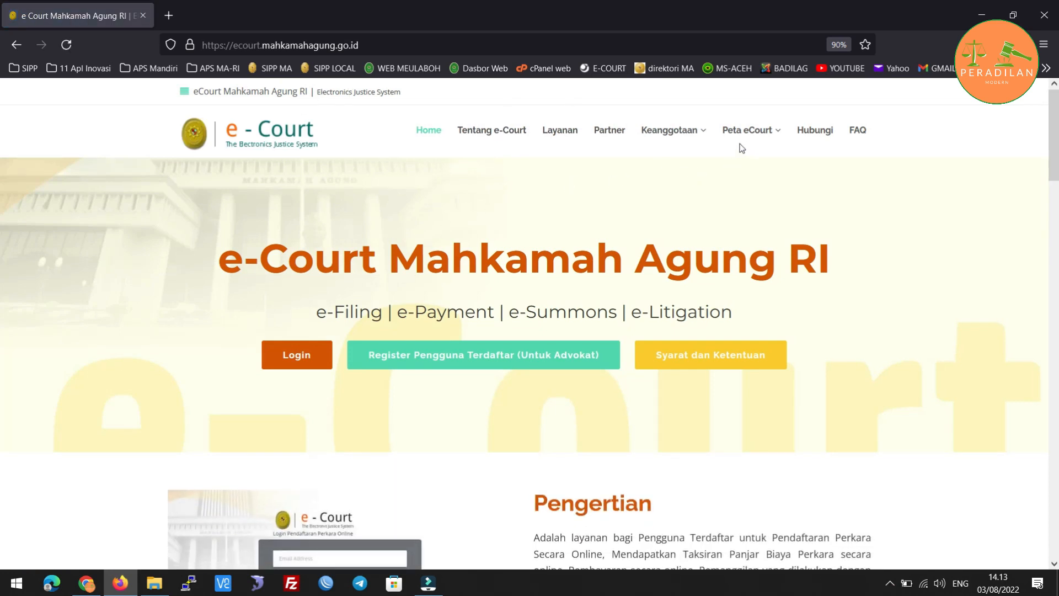
{"action": "left_click", "coordinate": [283, 357]}
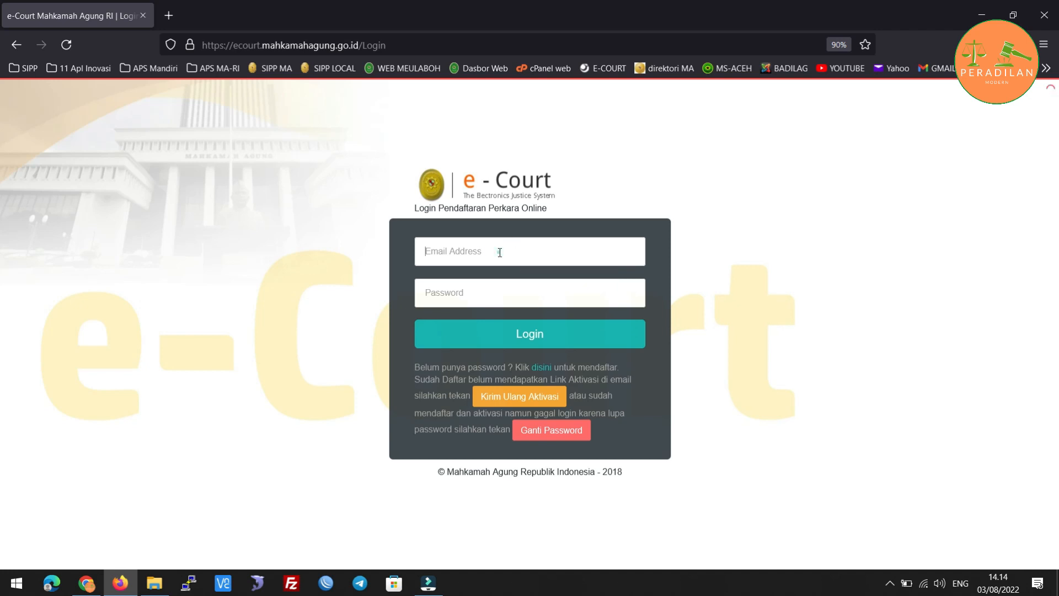
Log in with the saved account credentials, continuing past the other-device session warning.
{"action": "left_click", "coordinate": [500, 252]}
{"action": "left_click", "coordinate": [512, 276]}
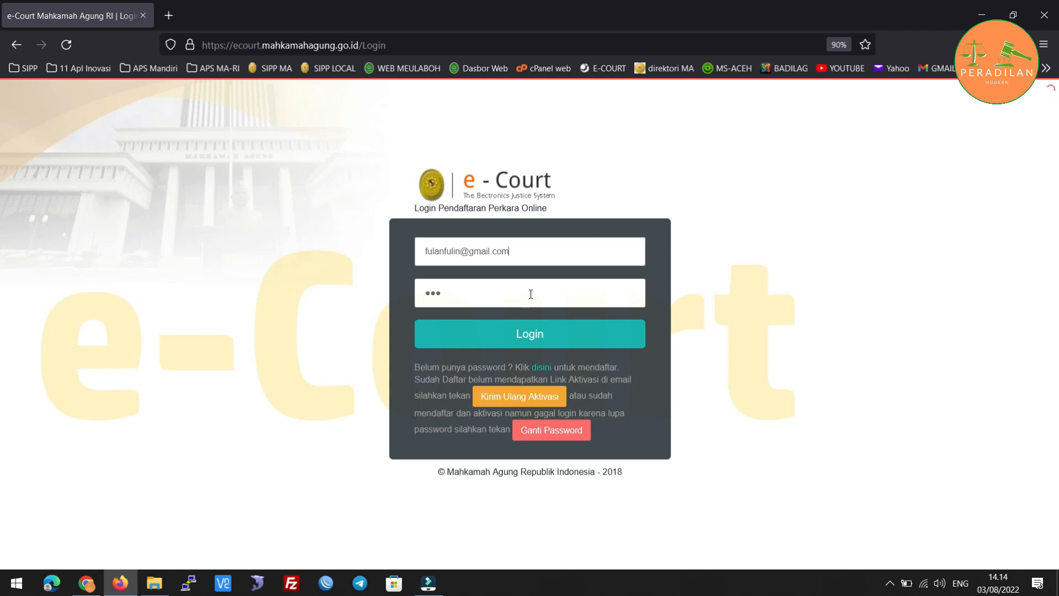
{"action": "left_click", "coordinate": [531, 334]}
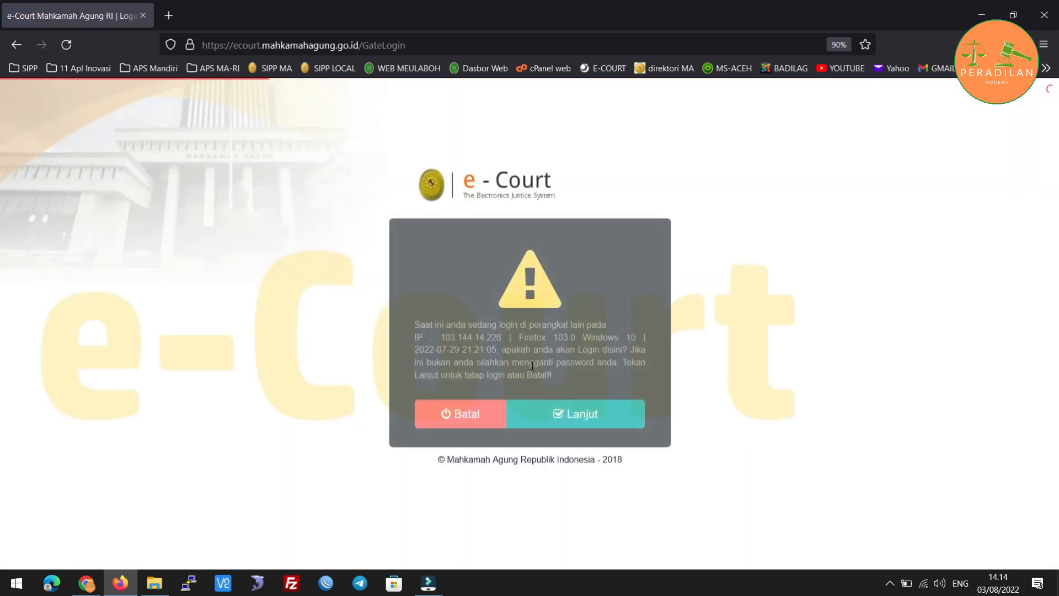
{"action": "left_click", "coordinate": [578, 418]}
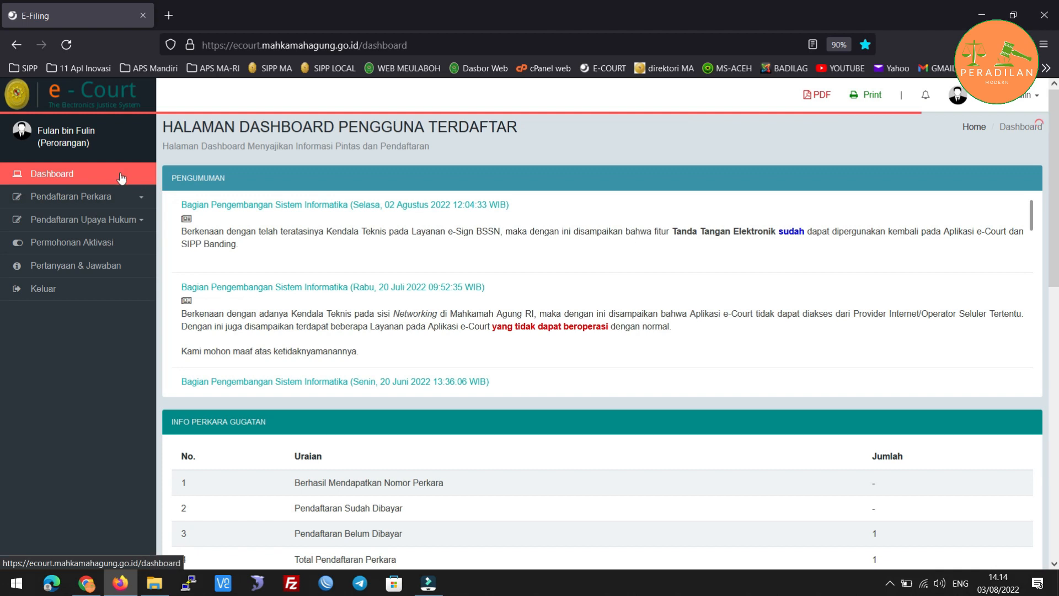
Go to Pendaftaran Perkara > Gugatan Online and start a new lawsuit with Tambah Gugatan.
{"action": "left_click", "coordinate": [138, 202]}
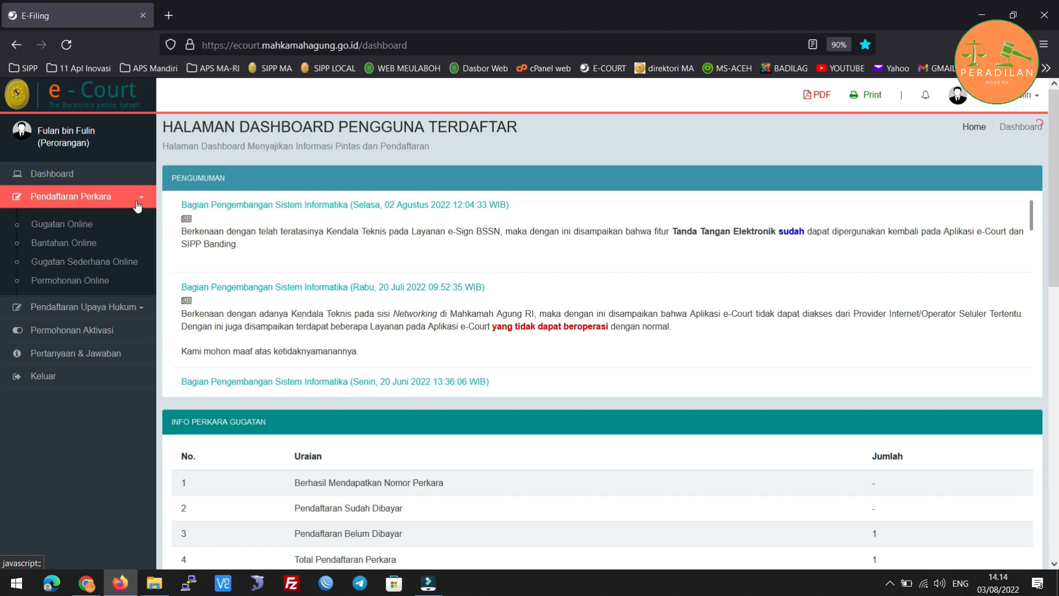
{"action": "left_click", "coordinate": [62, 225]}
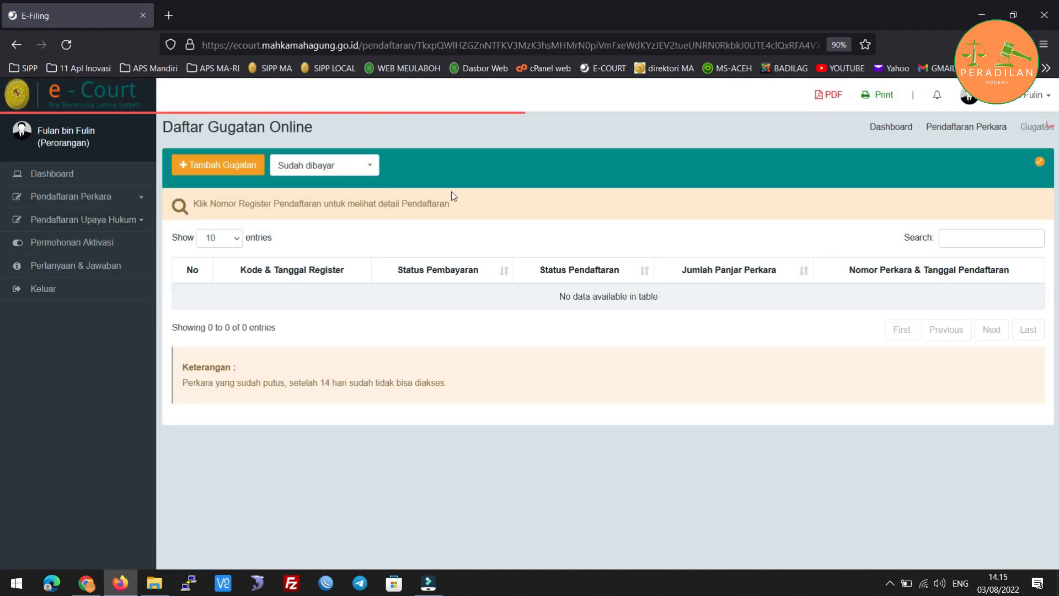
{"action": "left_click", "coordinate": [207, 165]}
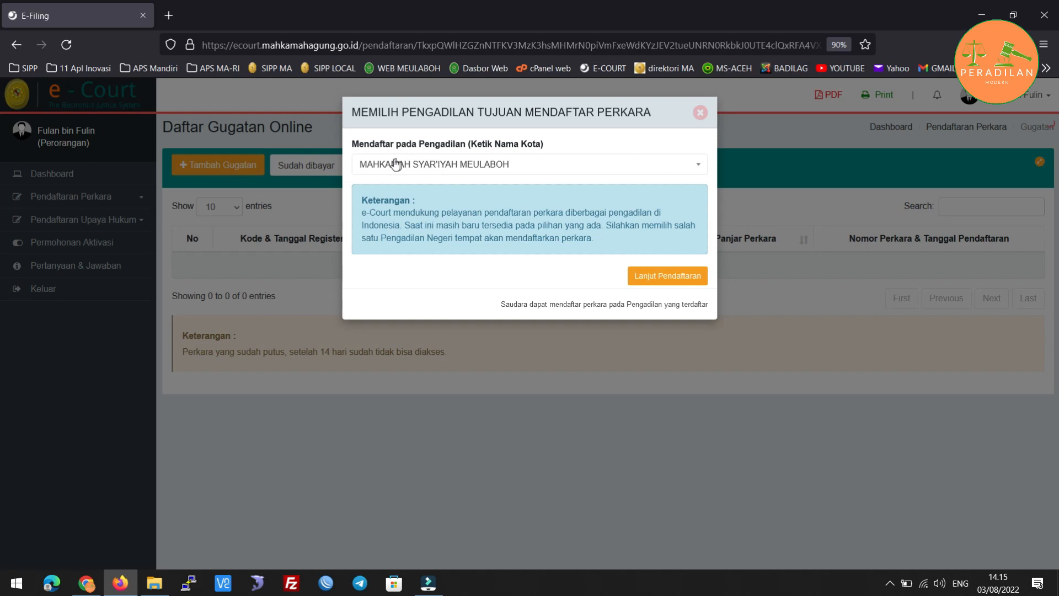
Confirm MAHKAMAH SYAR'IYAH MEULABOH as the destination court and continue registration.
{"action": "left_click", "coordinate": [588, 169]}
{"action": "left_click", "coordinate": [587, 165]}
{"action": "left_click", "coordinate": [670, 276]}
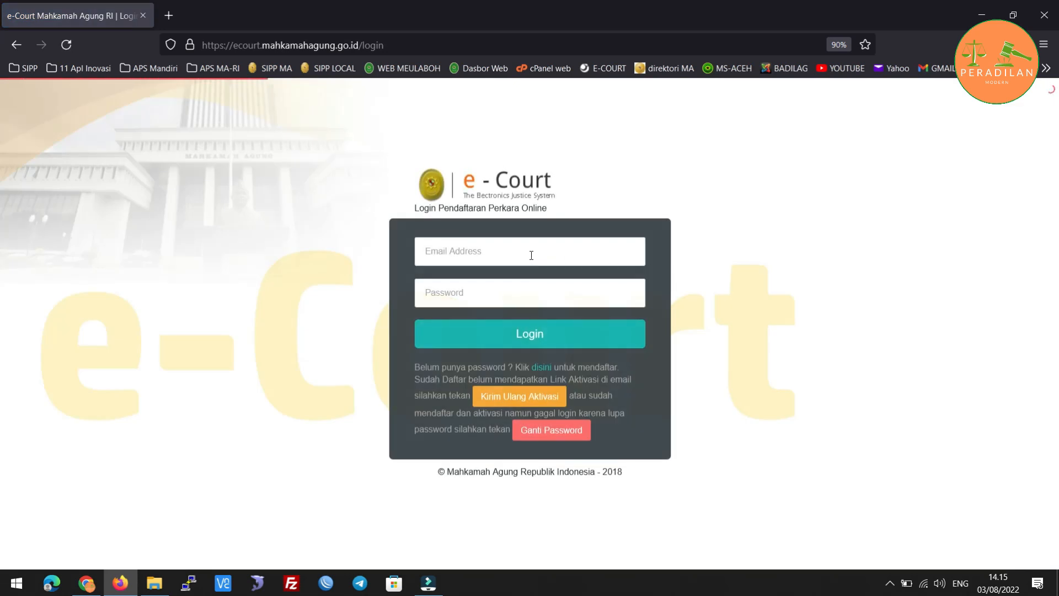
Log back in to e-Court using the saved account credentials.
{"action": "left_click", "coordinate": [526, 255]}
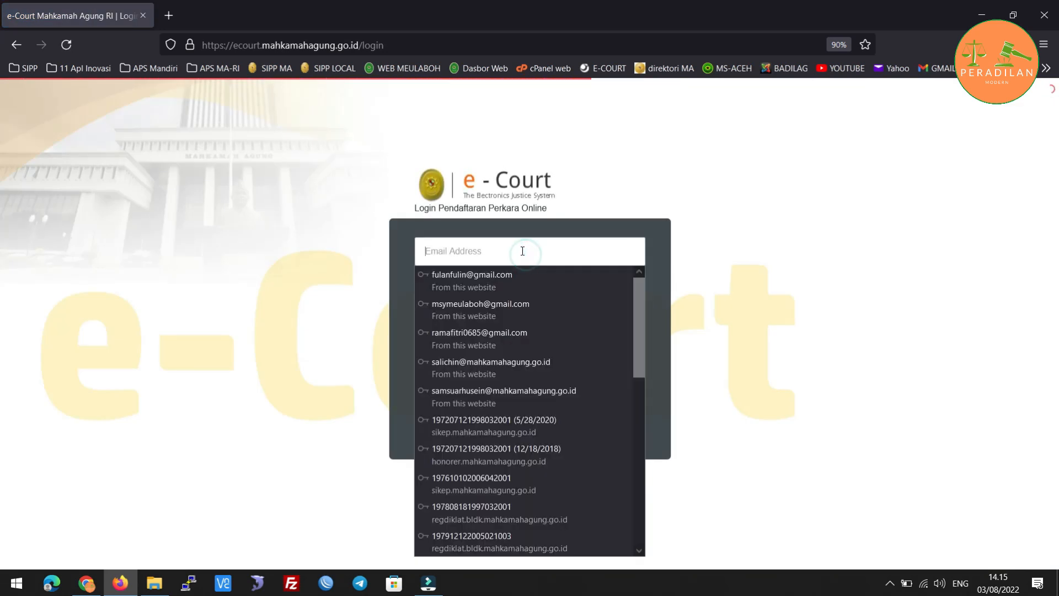
{"action": "left_click", "coordinate": [550, 281]}
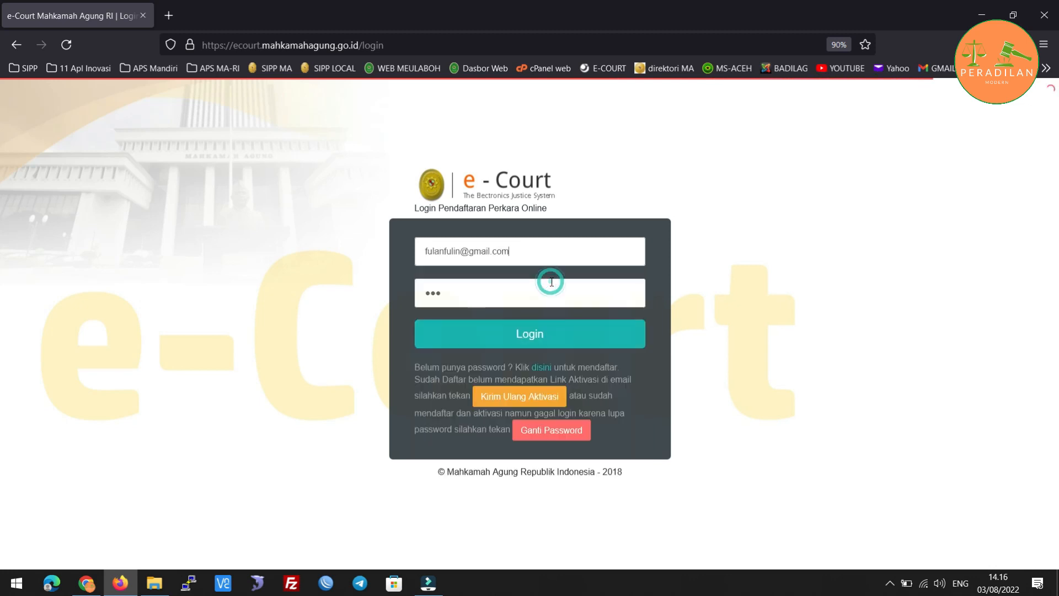
{"action": "left_click", "coordinate": [536, 336]}
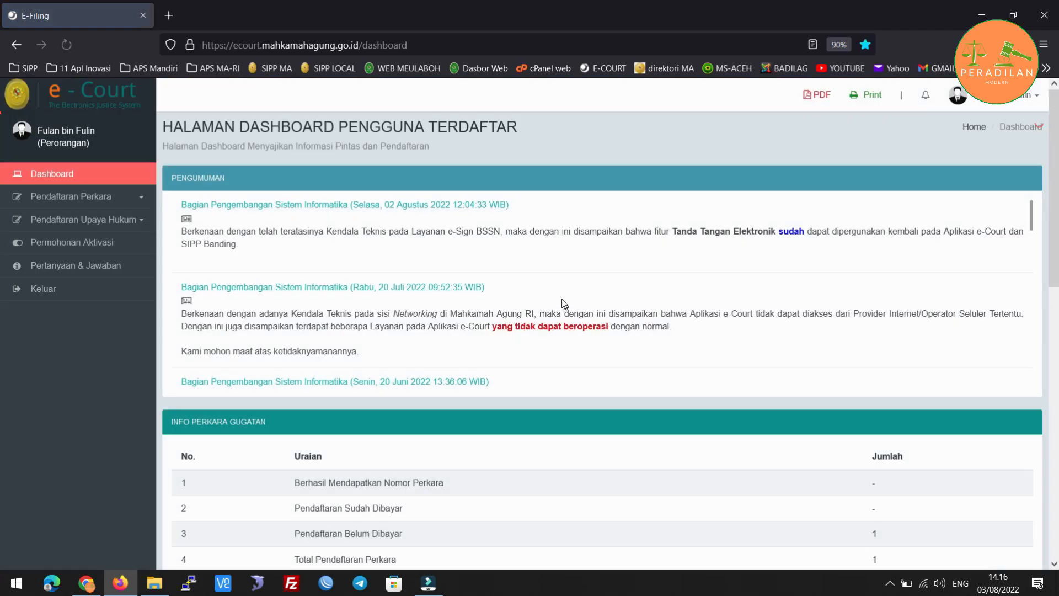
Start a new Gugatan Online at MAHKAMAH SYAR'IYAH MEULABOH through Tambah Gugatan and Lanjut Pendaftaran.
{"action": "left_click", "coordinate": [128, 198]}
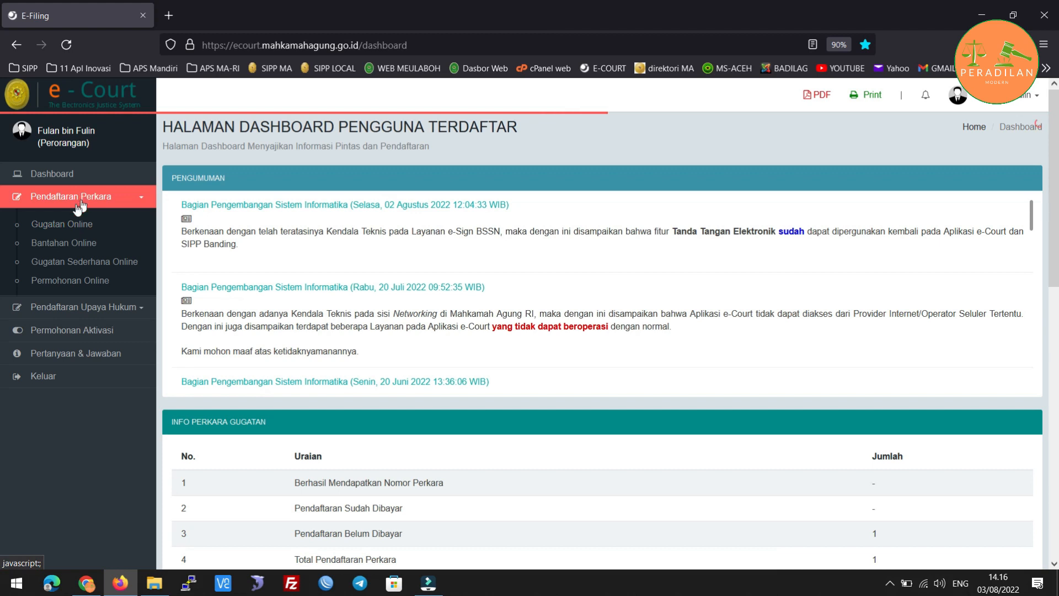
{"action": "left_click", "coordinate": [61, 225]}
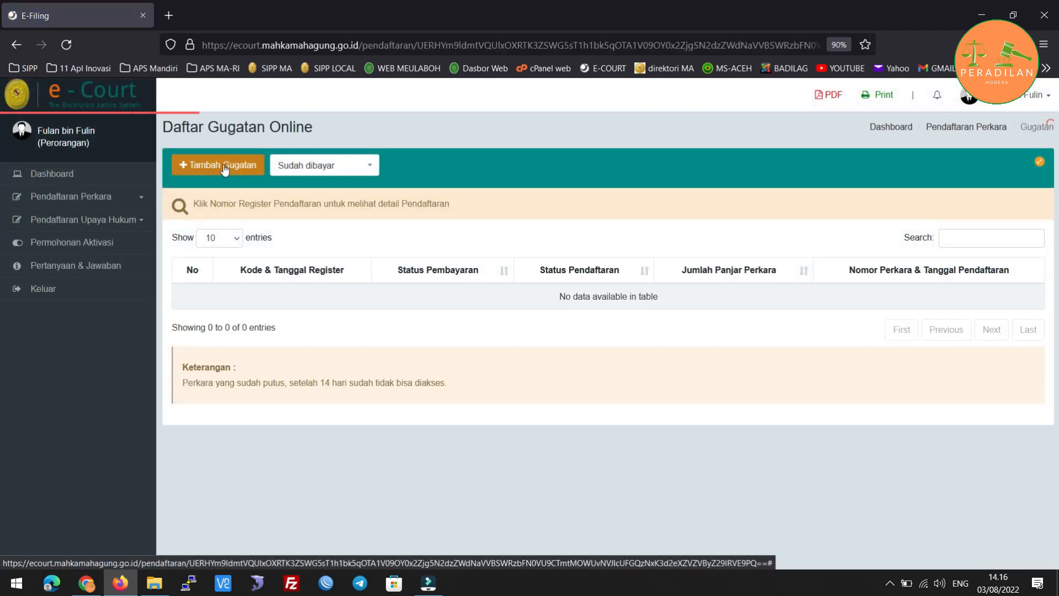
{"action": "left_click", "coordinate": [223, 164]}
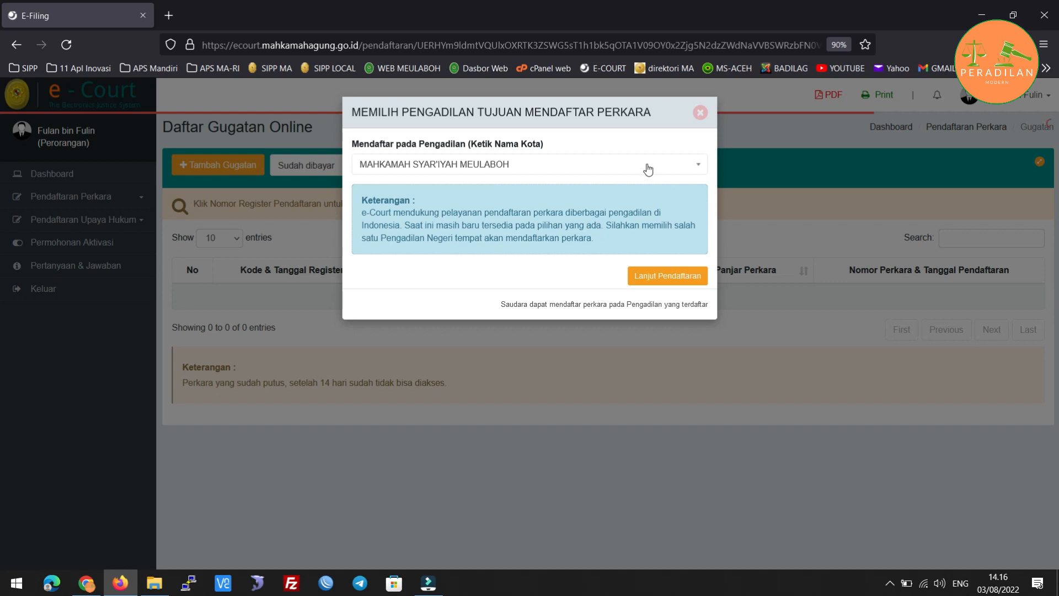
{"action": "left_click", "coordinate": [668, 277]}
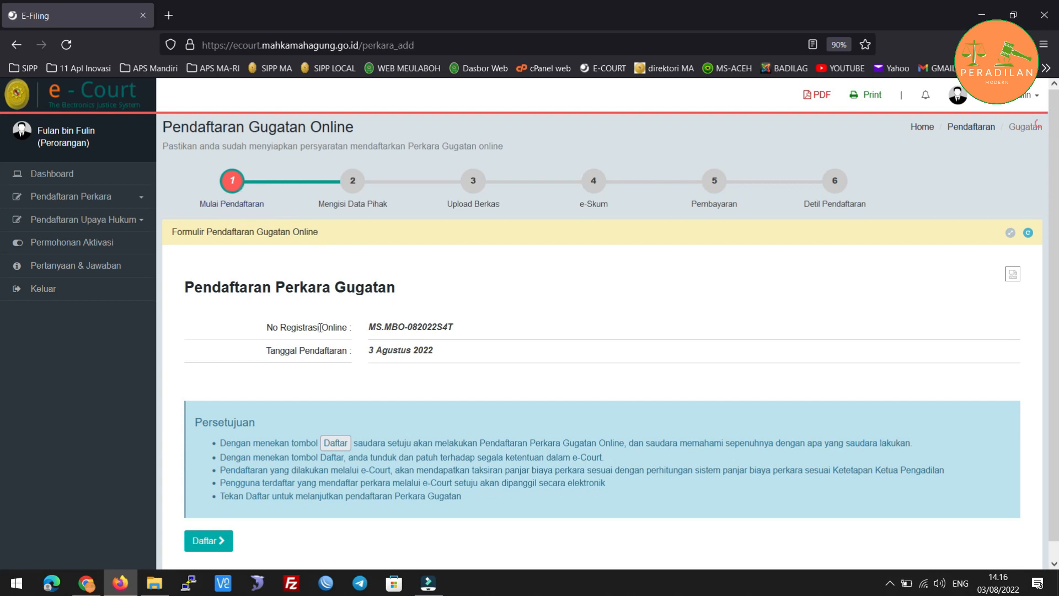
Highlight the online registration number and the registration date 3 Agustus 2022.
{"action": "left_click", "coordinate": [366, 327]}
{"action": "left_click_drag", "start_coordinate": [386, 329], "coordinate": [455, 330]}
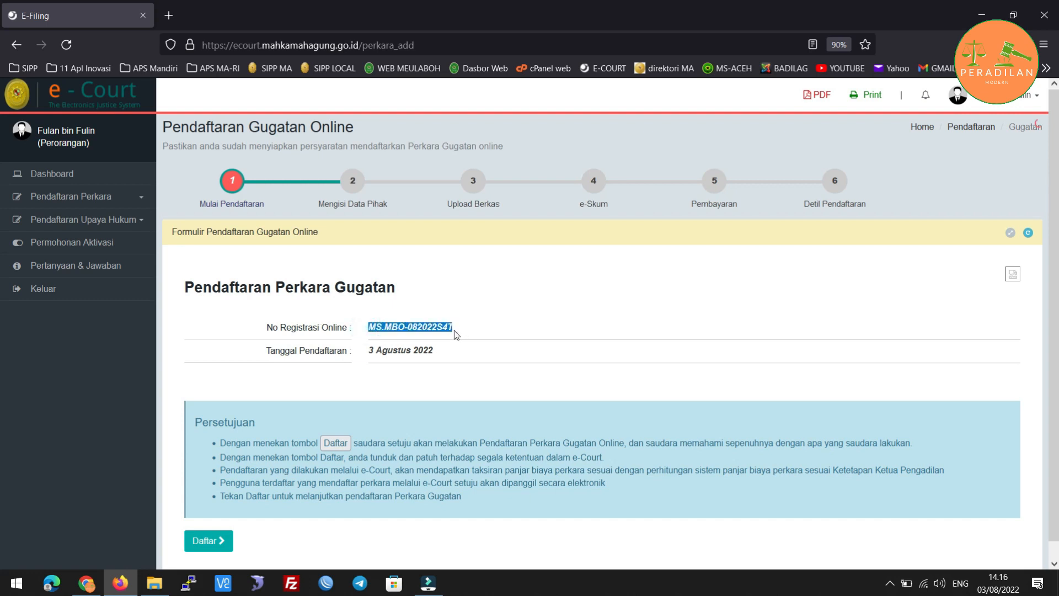
{"action": "left_click", "coordinate": [458, 332]}
{"action": "left_click", "coordinate": [365, 354]}
{"action": "left_click_drag", "start_coordinate": [366, 354], "coordinate": [440, 353]}
{"action": "left_click", "coordinate": [434, 352]}
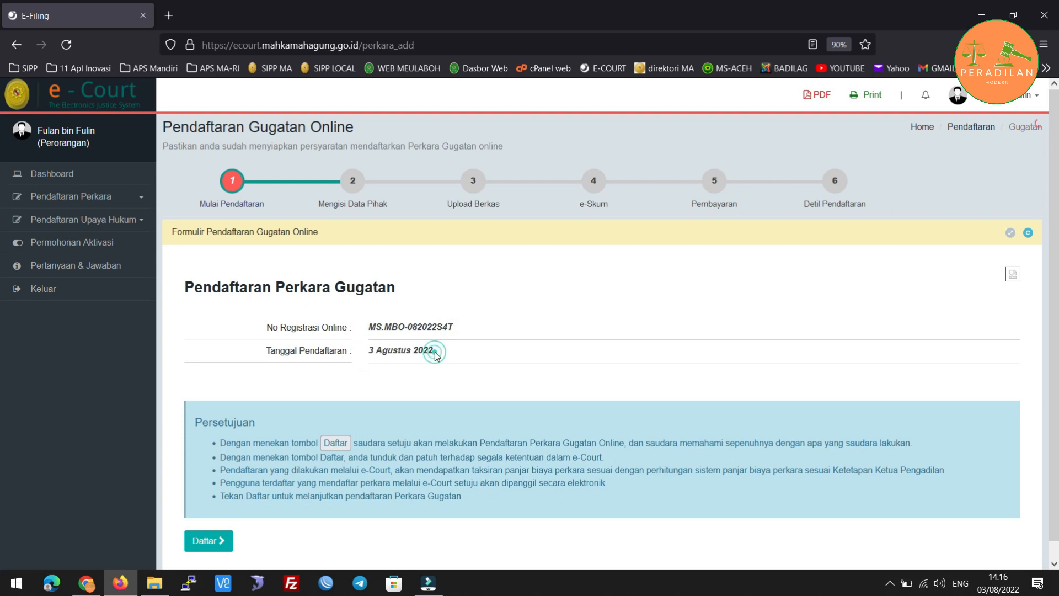
Accept the registration terms with Daftar and open the Tambah Pihak party form.
{"action": "scroll", "coordinate": [462, 353], "scroll_direction": "down", "scroll_amount": 1}
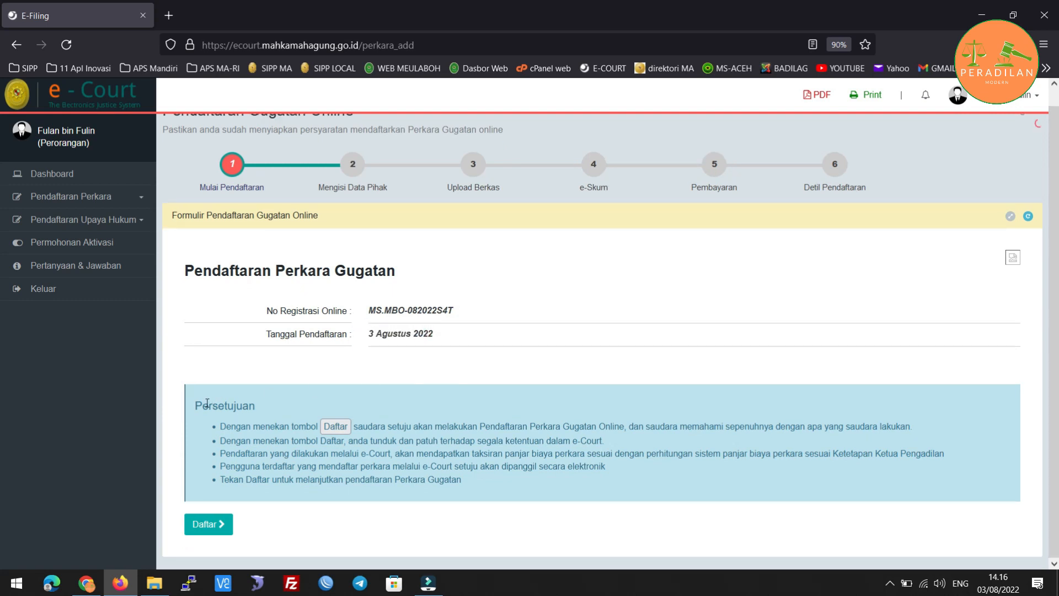
{"action": "left_click", "coordinate": [336, 428]}
{"action": "left_click", "coordinate": [216, 527]}
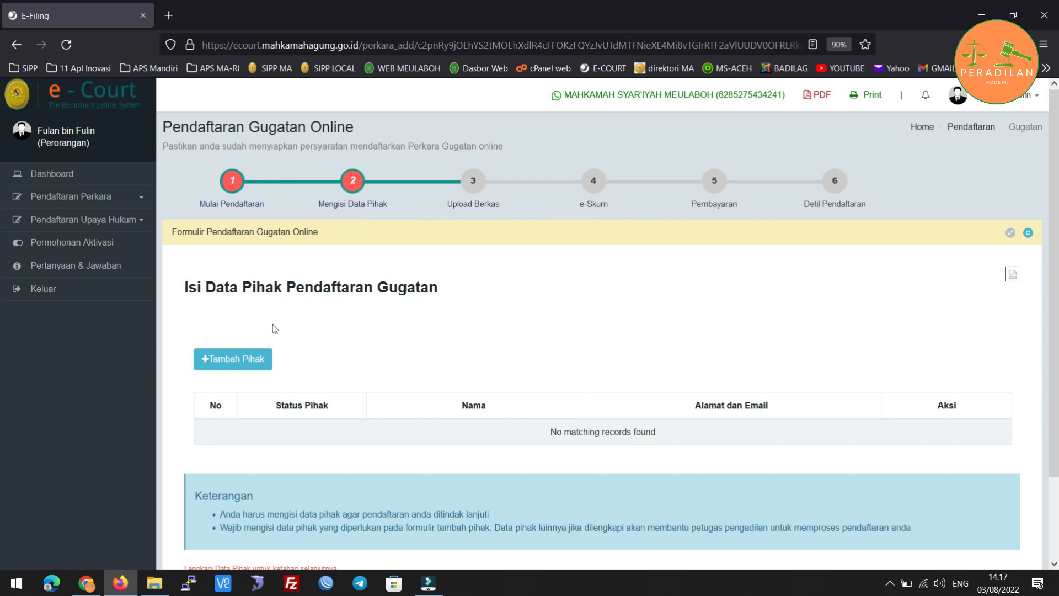
{"action": "left_click", "coordinate": [219, 364]}
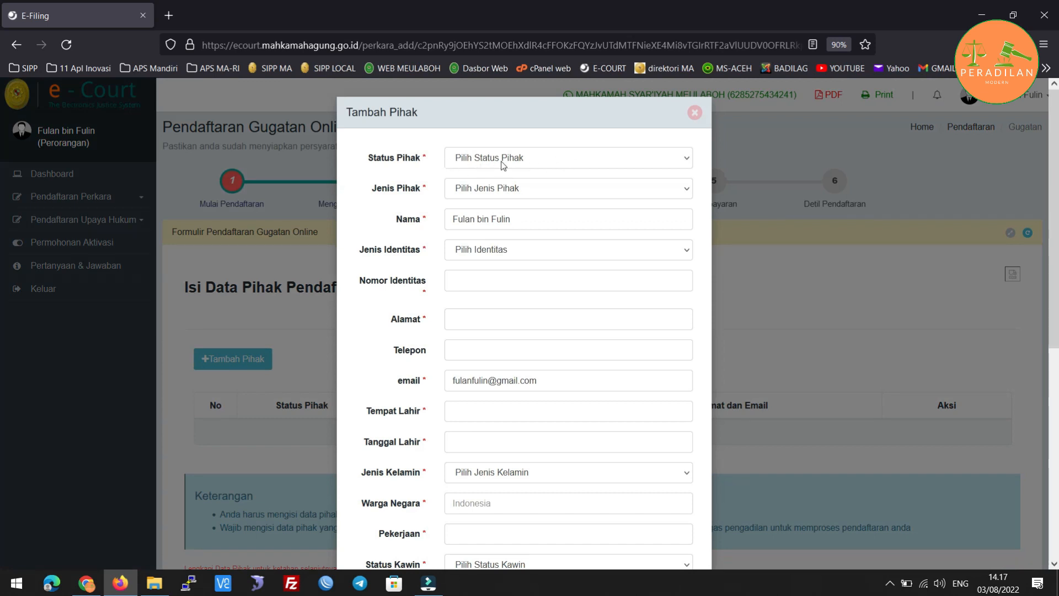
Set the party as Penggugat, Perorangan, with KTP as identity type.
{"action": "left_click", "coordinate": [554, 161]}
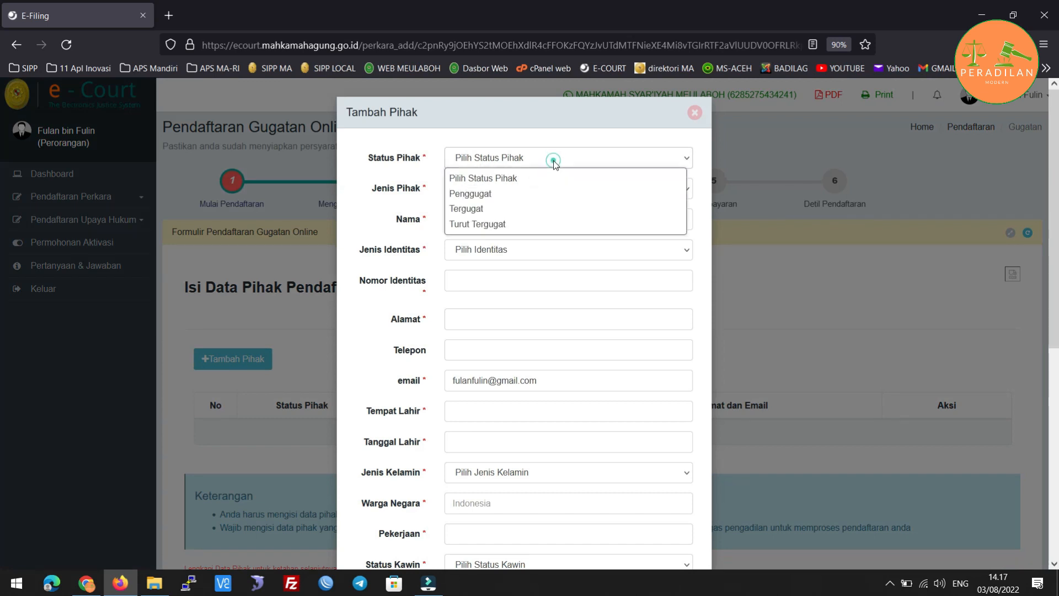
{"action": "left_click", "coordinate": [516, 193]}
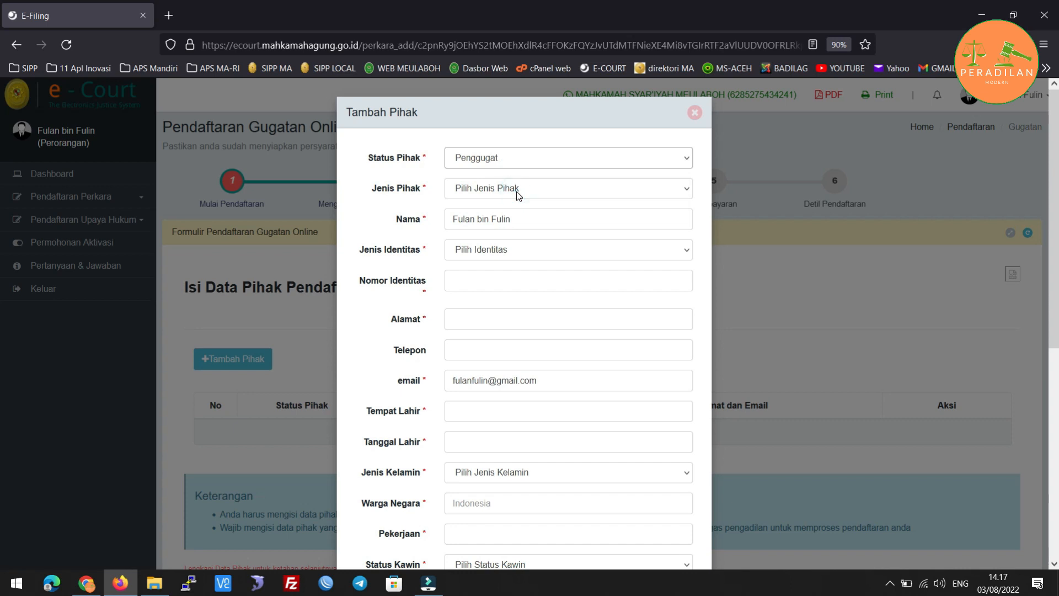
{"action": "left_click", "coordinate": [564, 190]}
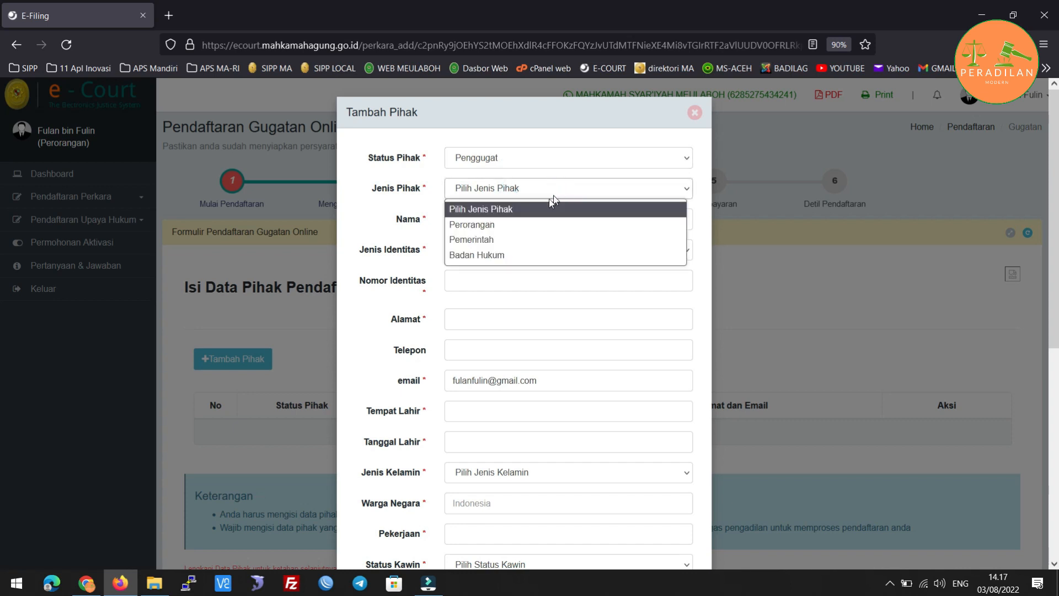
{"action": "left_click", "coordinate": [531, 225]}
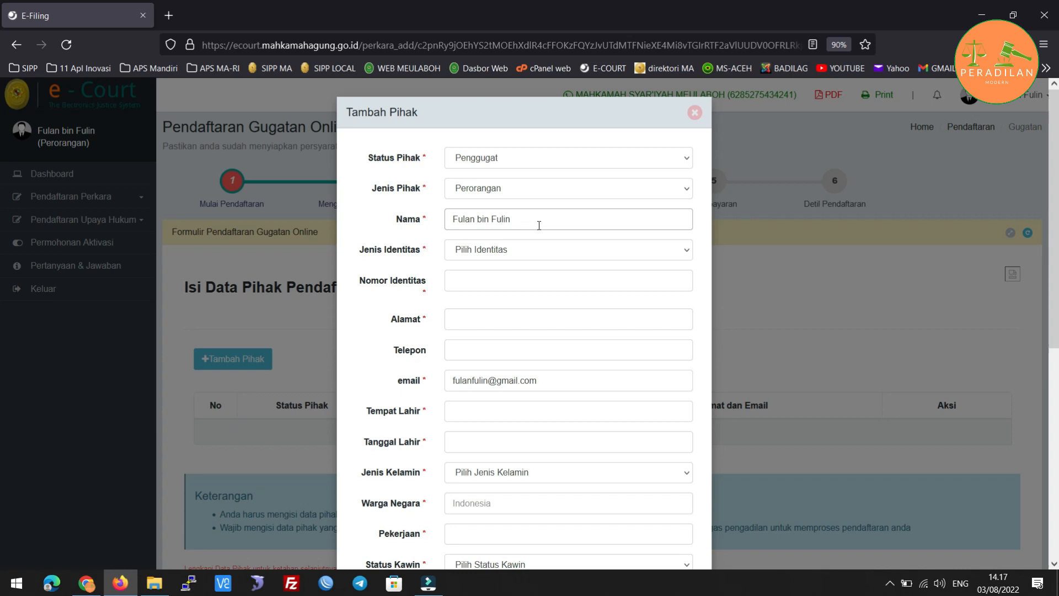
{"action": "left_click", "coordinate": [600, 251]}
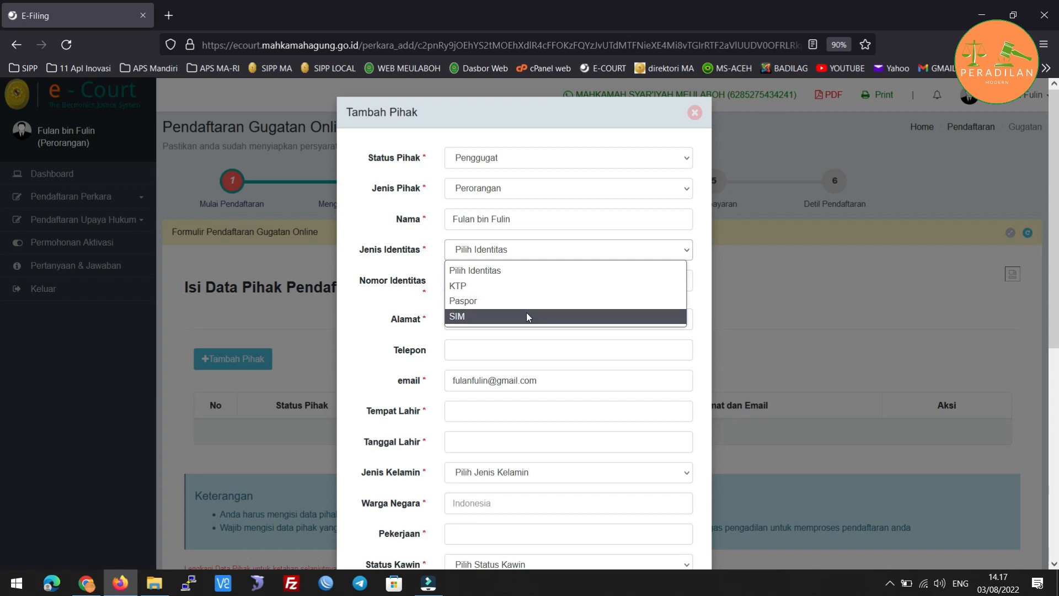
{"action": "left_click", "coordinate": [521, 293]}
Enter the party's KTP identity number, correcting the mistyped digits.
{"action": "left_click", "coordinate": [515, 283]}
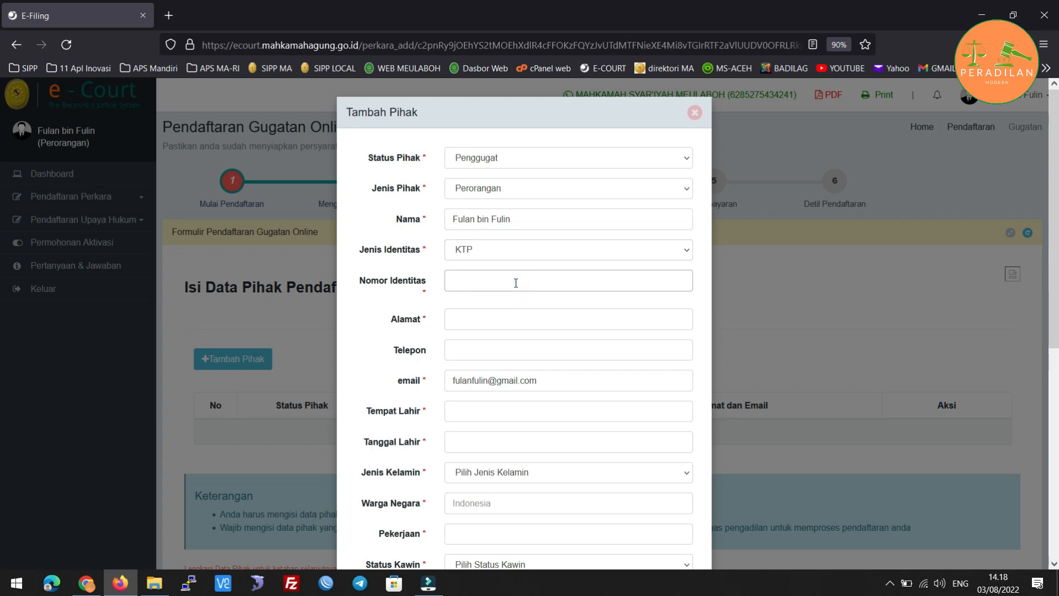
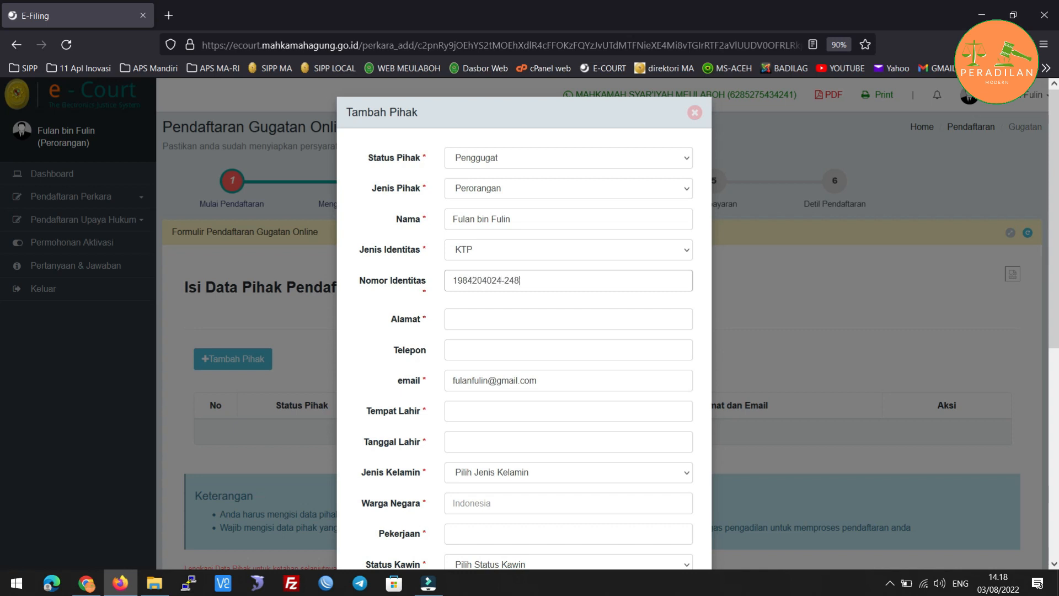
Fill in the party's street address and phone number.
{"action": "key", "text": "Tab"}
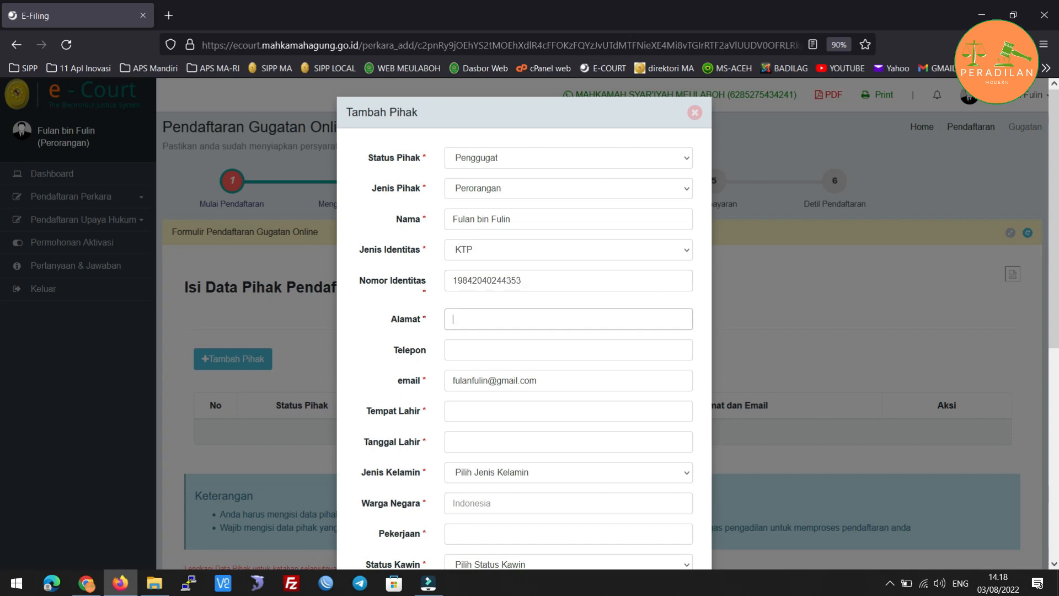
{"action": "type", "text": "jalan Purnama"}
{"action": "key", "text": "BackSpace"}
{"action": "type", "text": "J"}
{"action": "left_click", "coordinate": [494, 349]}
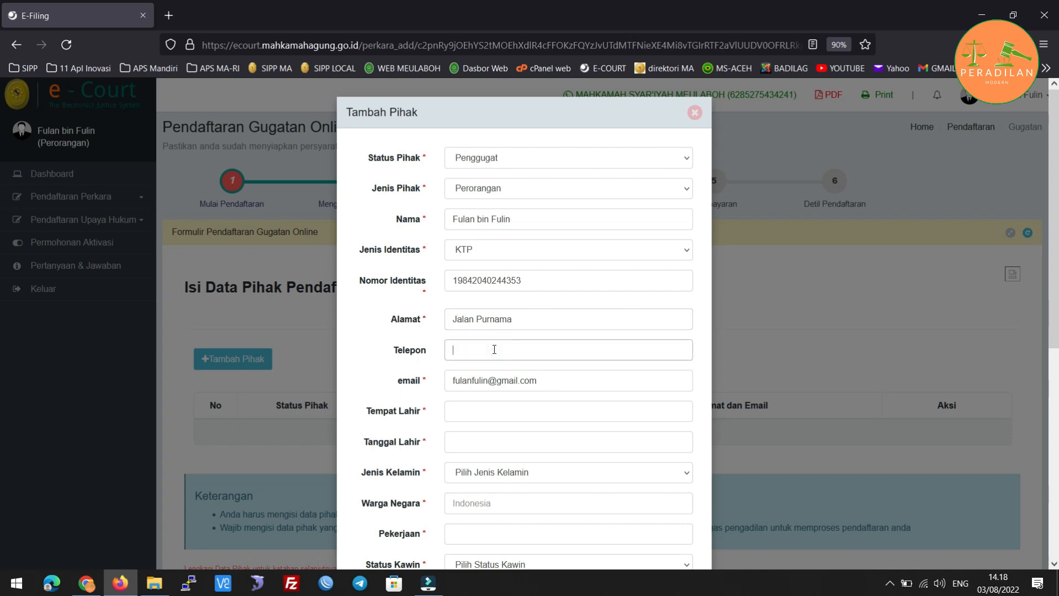
{"action": "scroll", "coordinate": [433, 357], "scroll_direction": "down", "scroll_amount": 3}
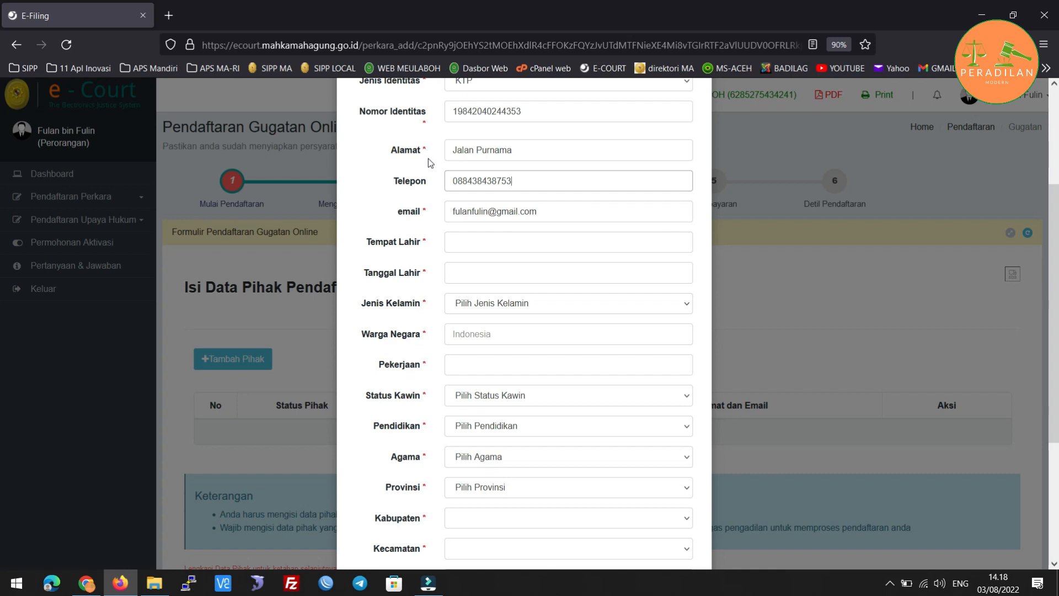
{"action": "left_click", "coordinate": [449, 216]}
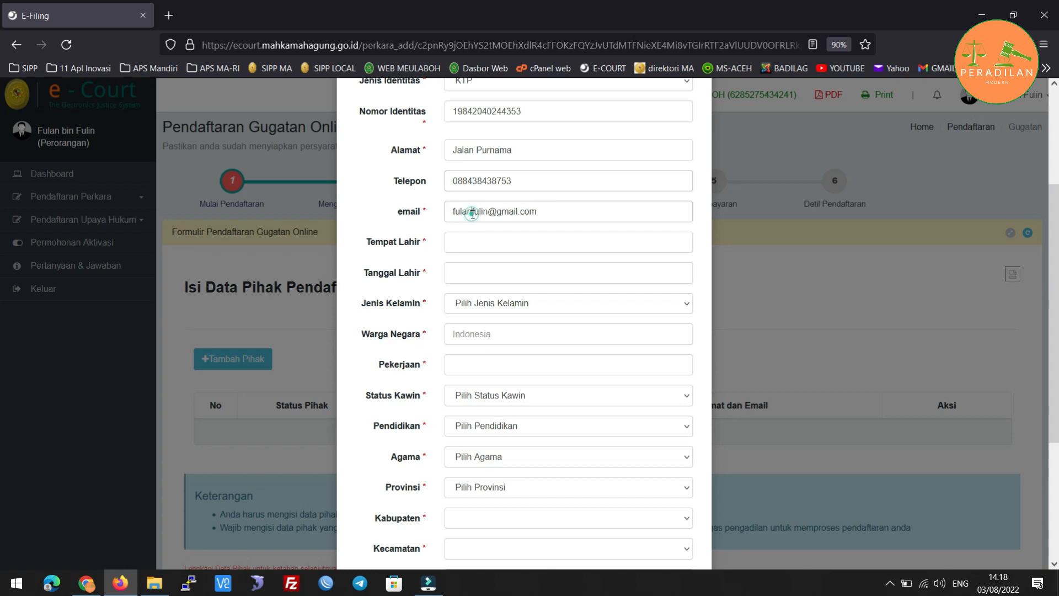
{"action": "scroll", "coordinate": [458, 215], "scroll_direction": "up", "scroll_amount": 2}
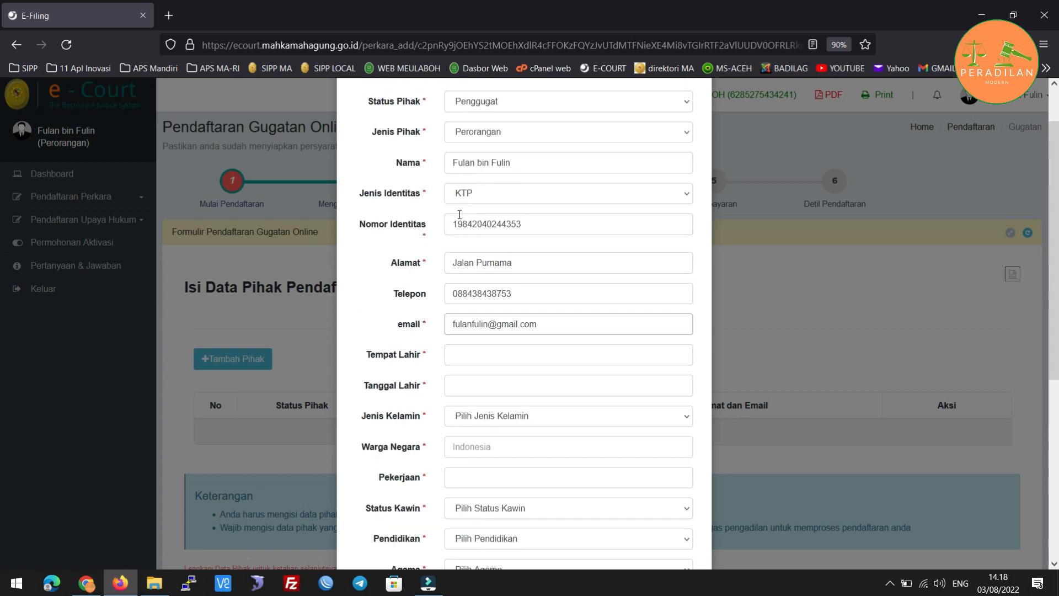
{"action": "left_click", "coordinate": [466, 359]}
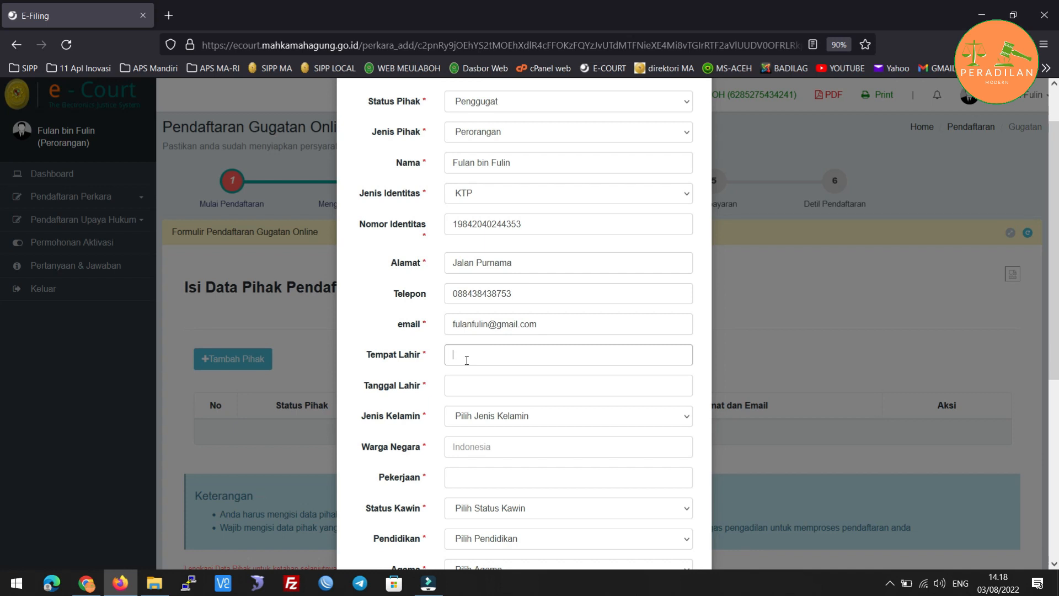
{"action": "type", "text": "aceh barat"}
{"action": "left_click", "coordinate": [474, 385]}
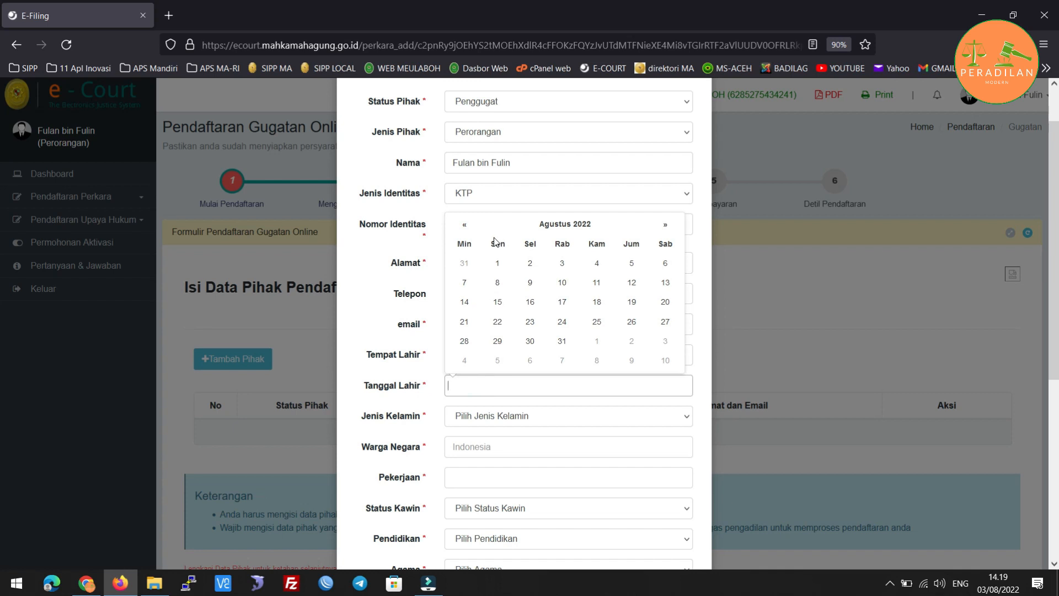
{"action": "type", "text": "01"}
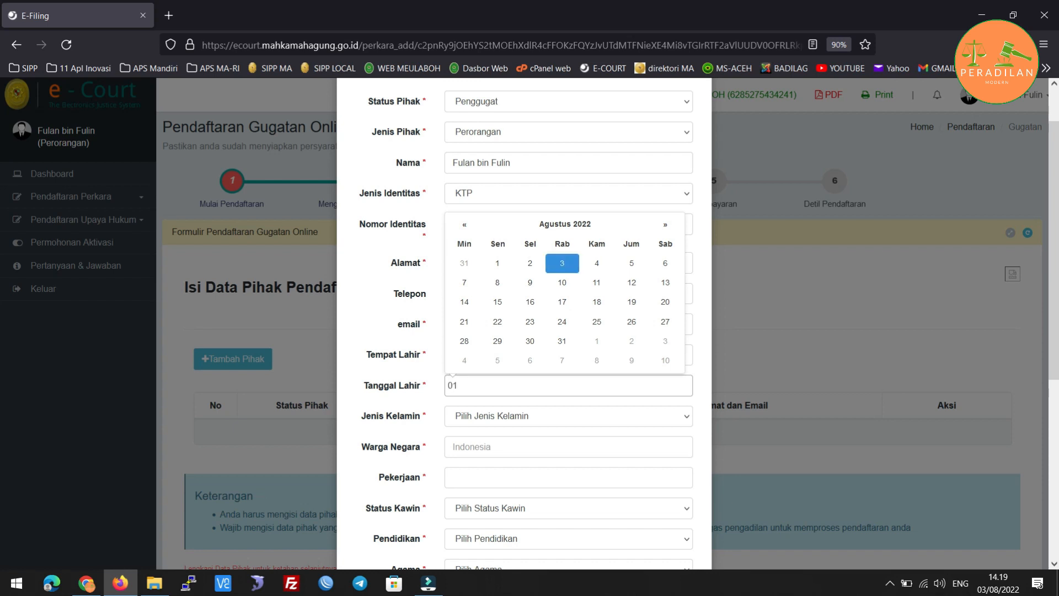
{"action": "type", "text": "/01/1981"}
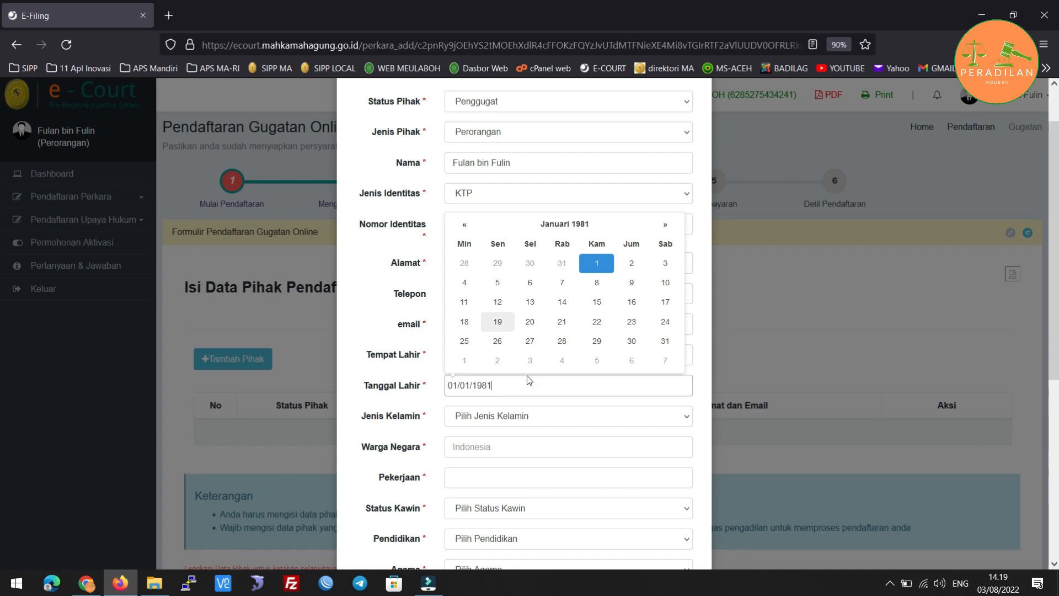
{"action": "scroll", "coordinate": [529, 330], "scroll_direction": "down", "scroll_amount": 2}
{"action": "left_click", "coordinate": [559, 180]}
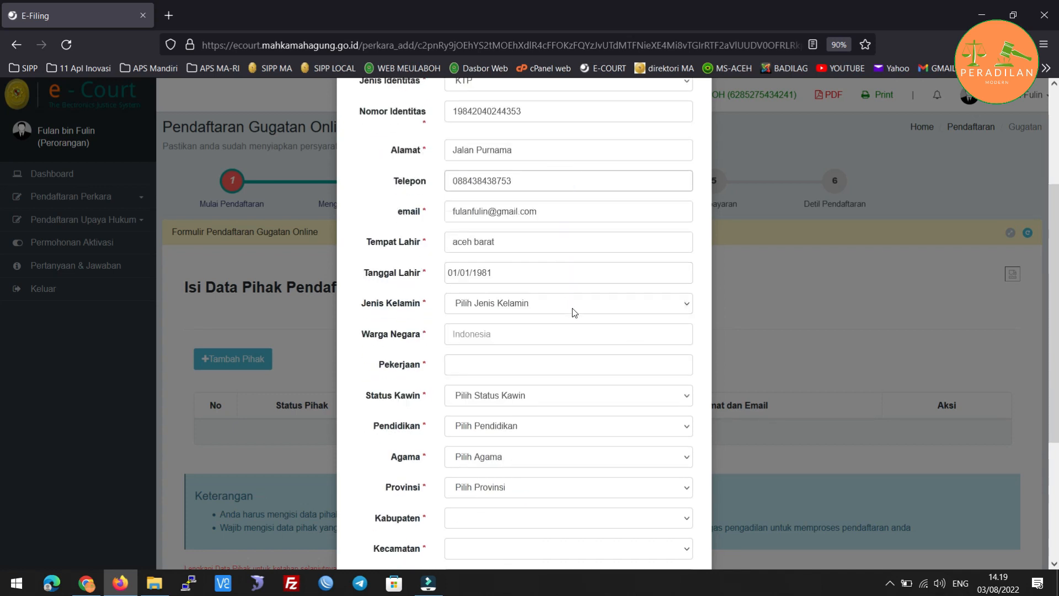
Choose Laki-laki as gender, type Indonesia as citizenship and Wiraswasta as occupation.
{"action": "scroll", "coordinate": [568, 232], "scroll_direction": "up", "scroll_amount": 3}
{"action": "scroll", "coordinate": [604, 368], "scroll_direction": "down", "scroll_amount": 3}
{"action": "left_click", "coordinate": [574, 306]}
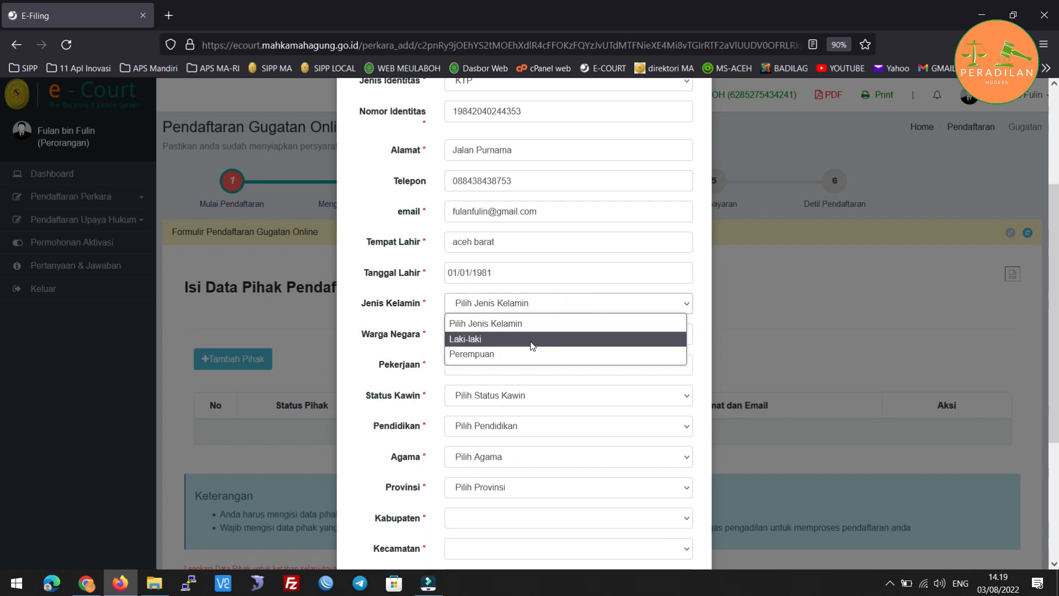
{"action": "left_click", "coordinate": [532, 346]}
{"action": "left_click", "coordinate": [506, 338]}
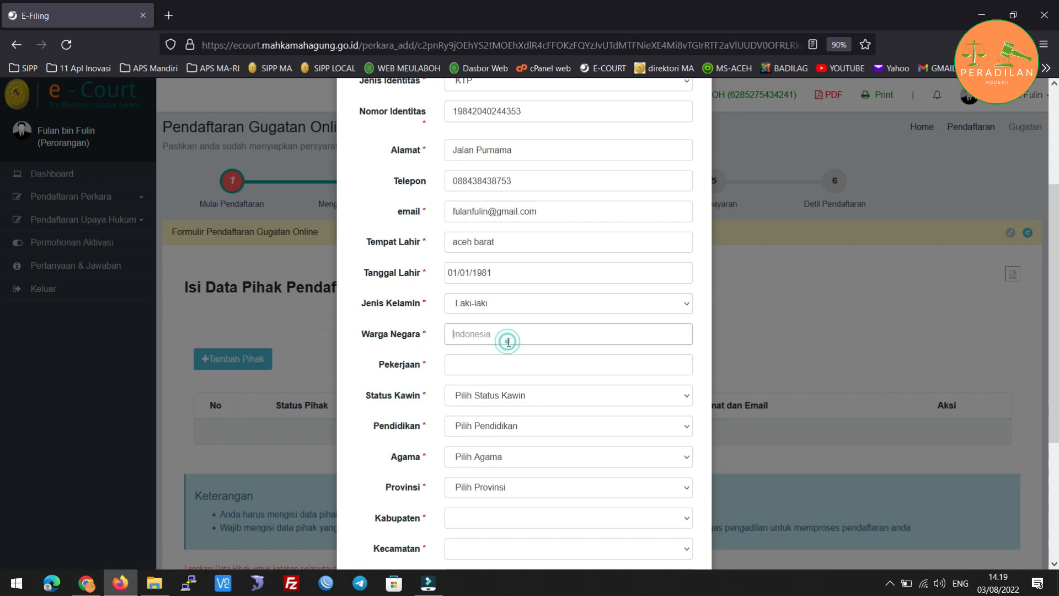
{"action": "type", "text": "Indonesia"}
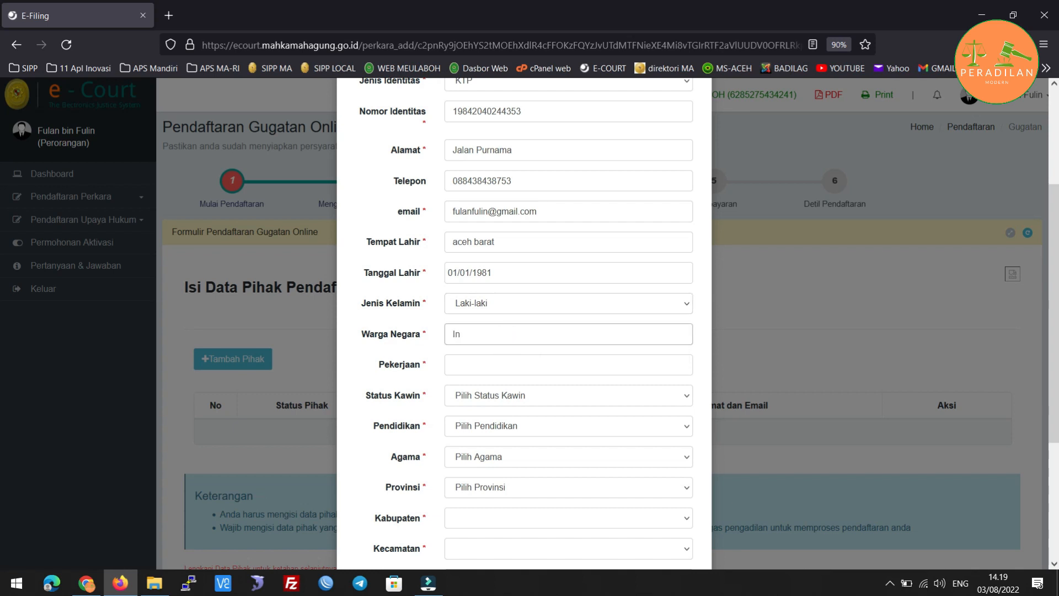
{"action": "left_click", "coordinate": [506, 369]}
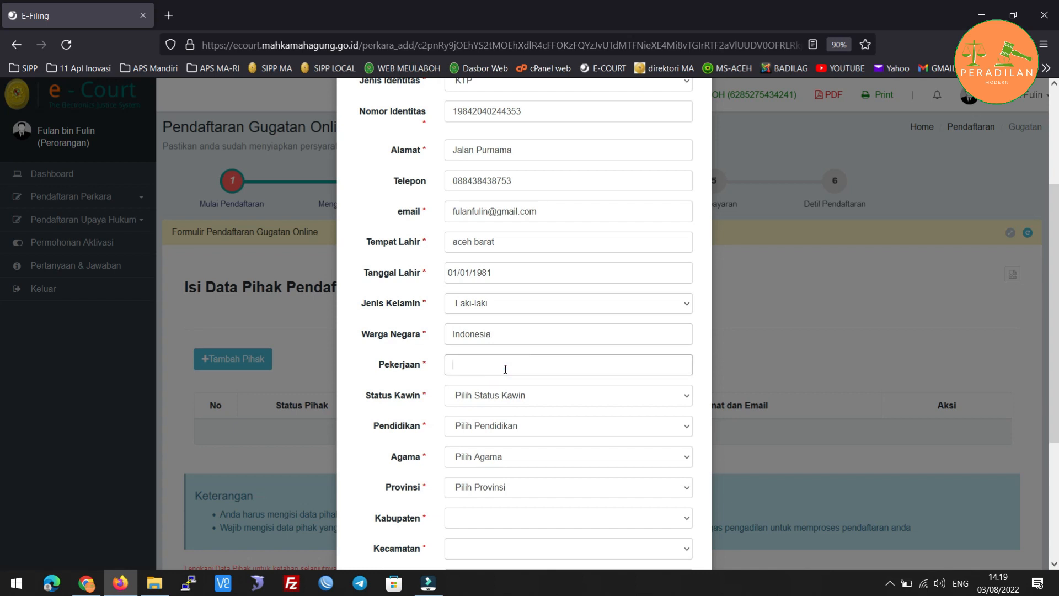
{"action": "type", "text": "Wiraswasta"}
{"action": "scroll", "coordinate": [506, 385], "scroll_direction": "down", "scroll_amount": 2}
Set marital status Kawin, education Strata I and religion Islam.
{"action": "left_click", "coordinate": [533, 281]}
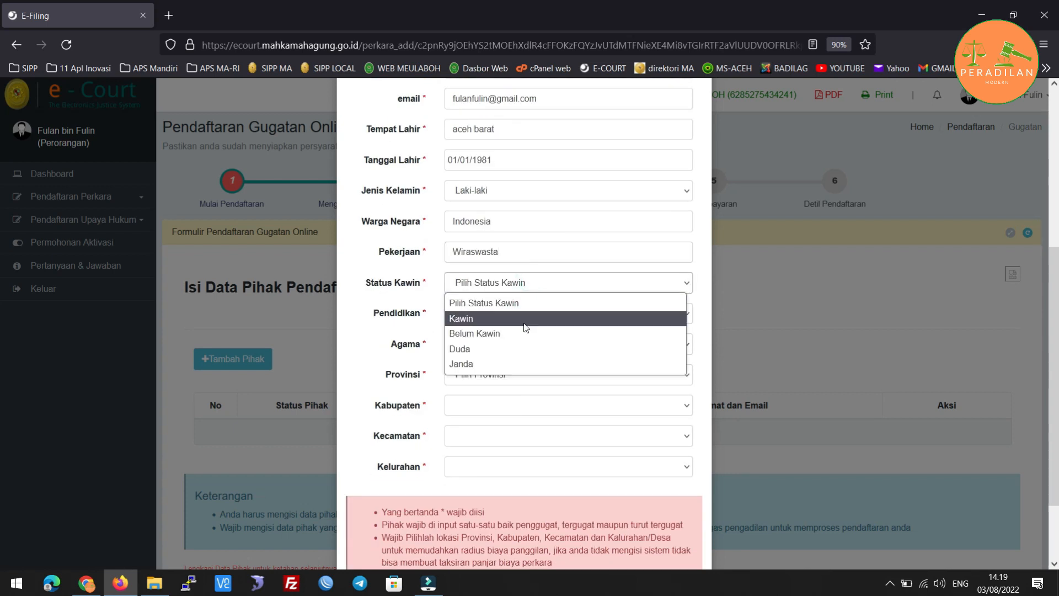
{"action": "left_click", "coordinate": [524, 318]}
{"action": "left_click", "coordinate": [525, 317]}
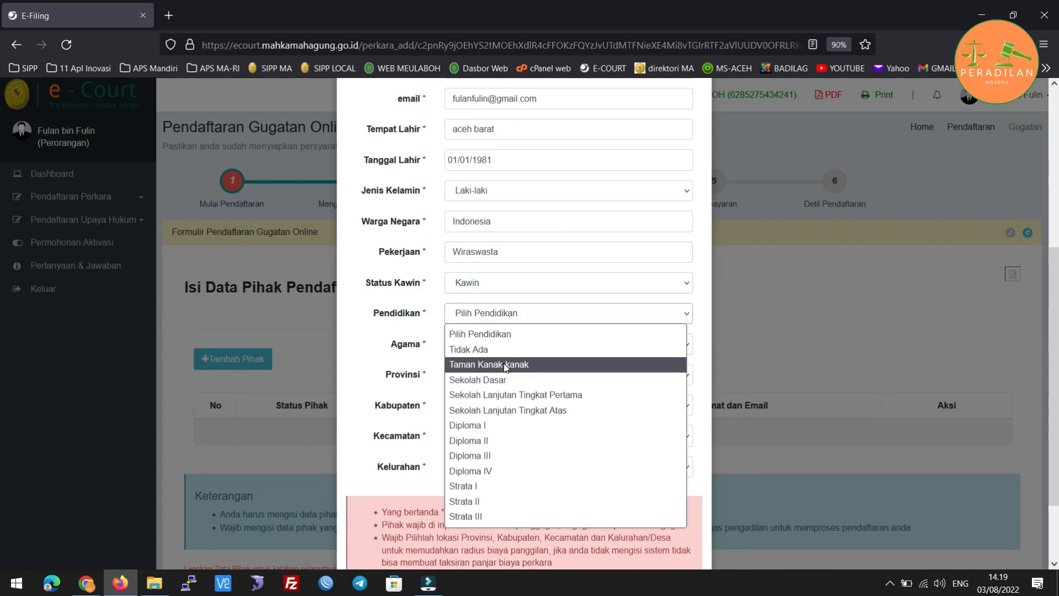
{"action": "left_click", "coordinate": [508, 484]}
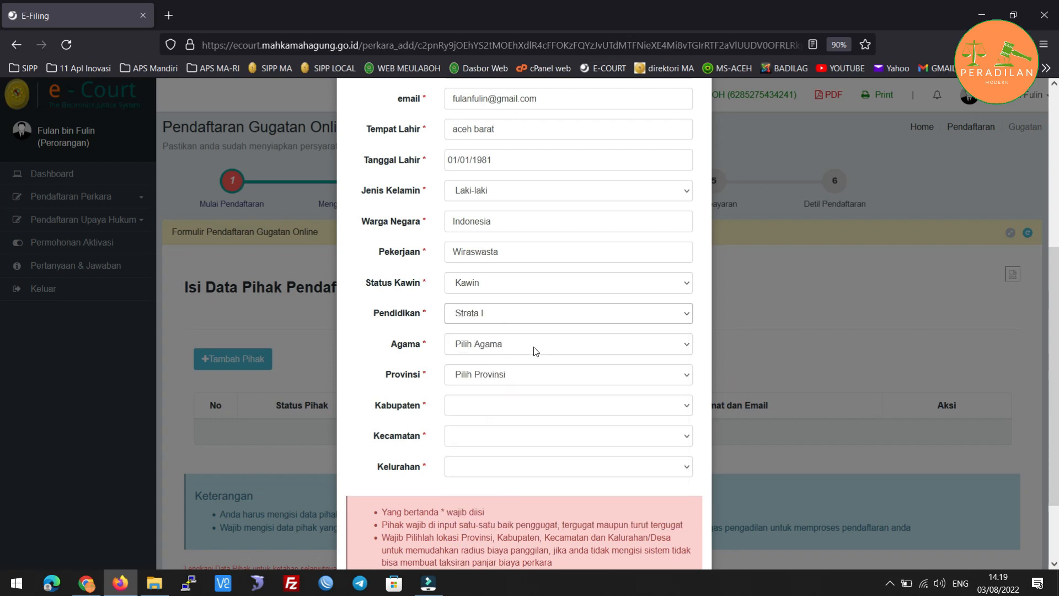
{"action": "left_click", "coordinate": [555, 346]}
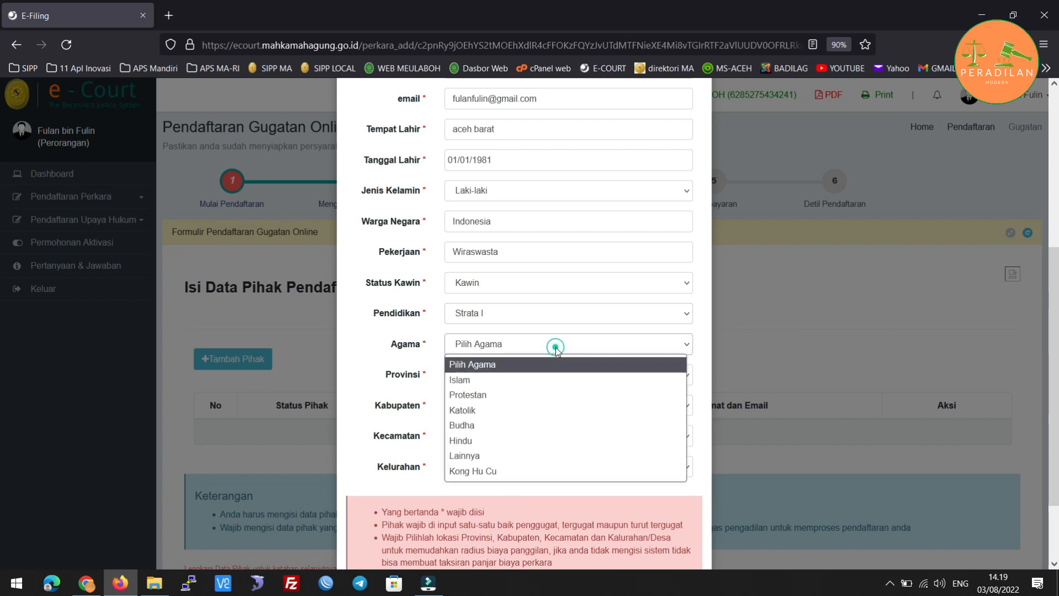
{"action": "left_click", "coordinate": [524, 379]}
Set the location to Aceh, Kab. Aceh Barat, Johan Pahlawan, Drien Rampak.
{"action": "left_click", "coordinate": [520, 375]}
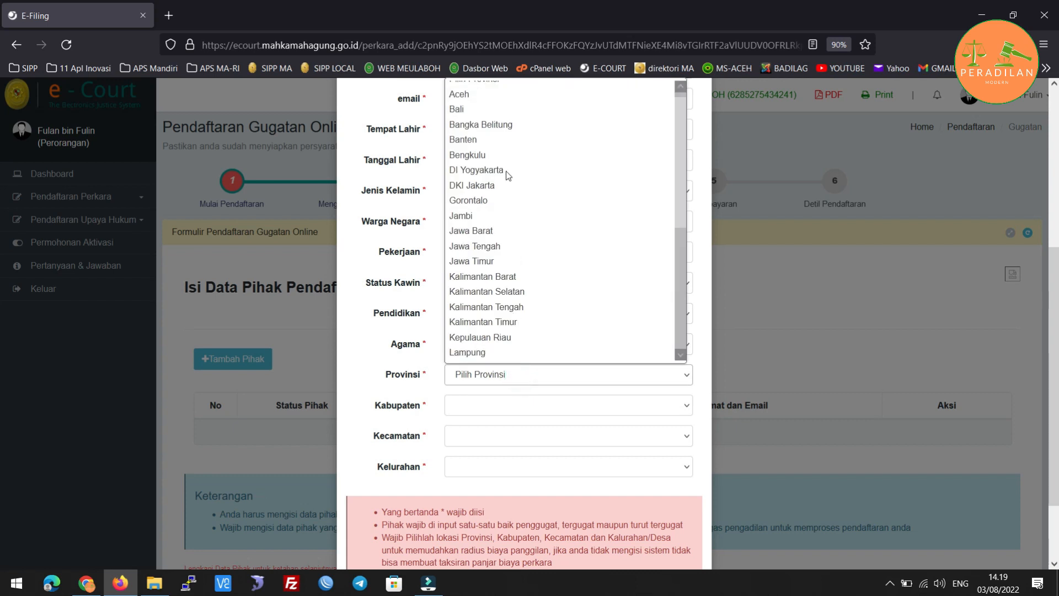
{"action": "left_click", "coordinate": [485, 101]}
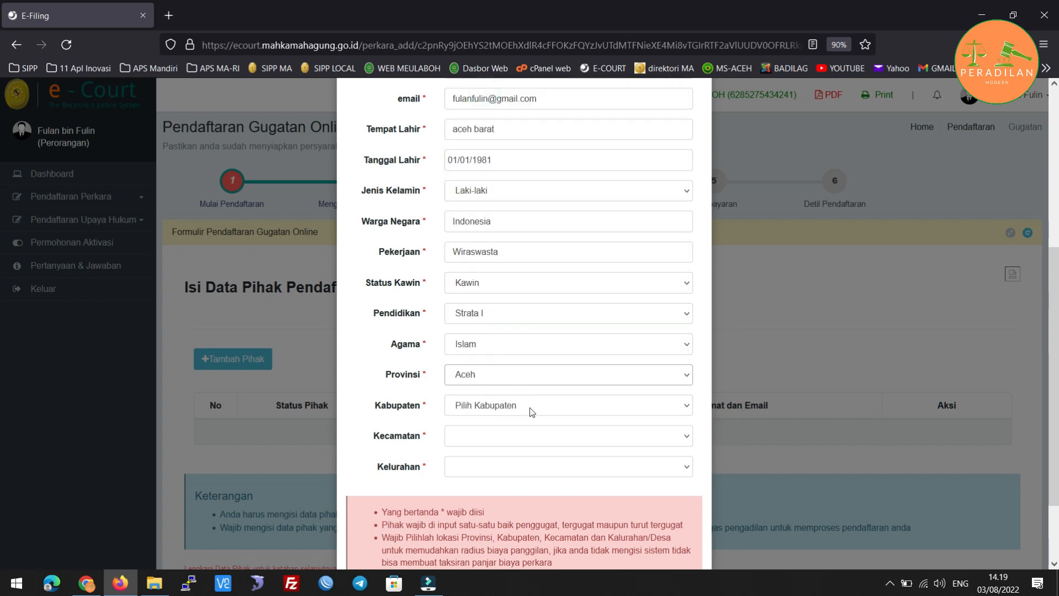
{"action": "left_click", "coordinate": [531, 411]}
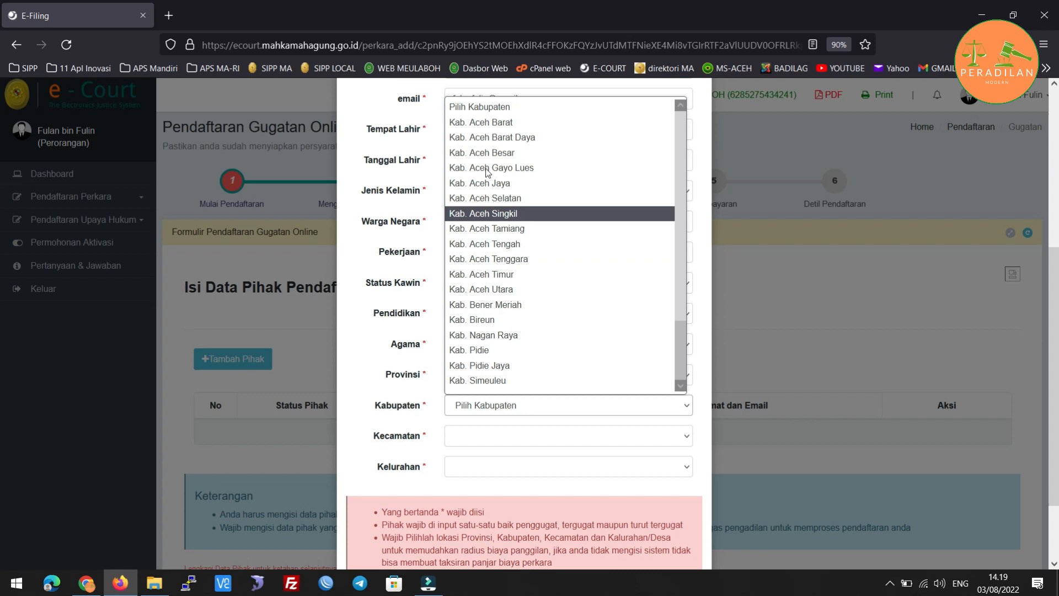
{"action": "left_click", "coordinate": [481, 123]}
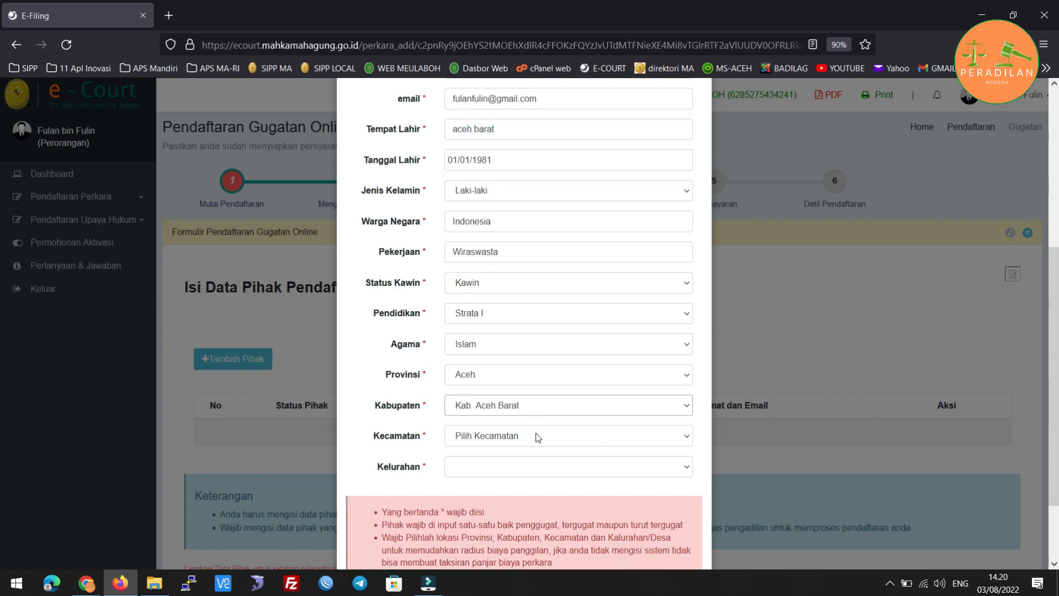
{"action": "left_click", "coordinate": [539, 444]}
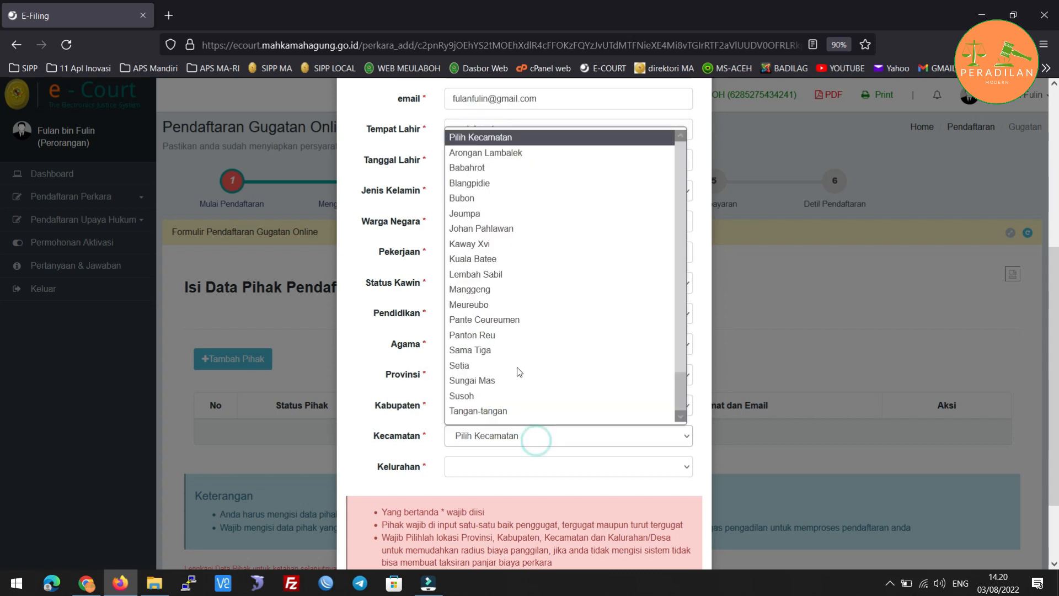
{"action": "left_click", "coordinate": [499, 228]}
{"action": "left_click", "coordinate": [505, 466]}
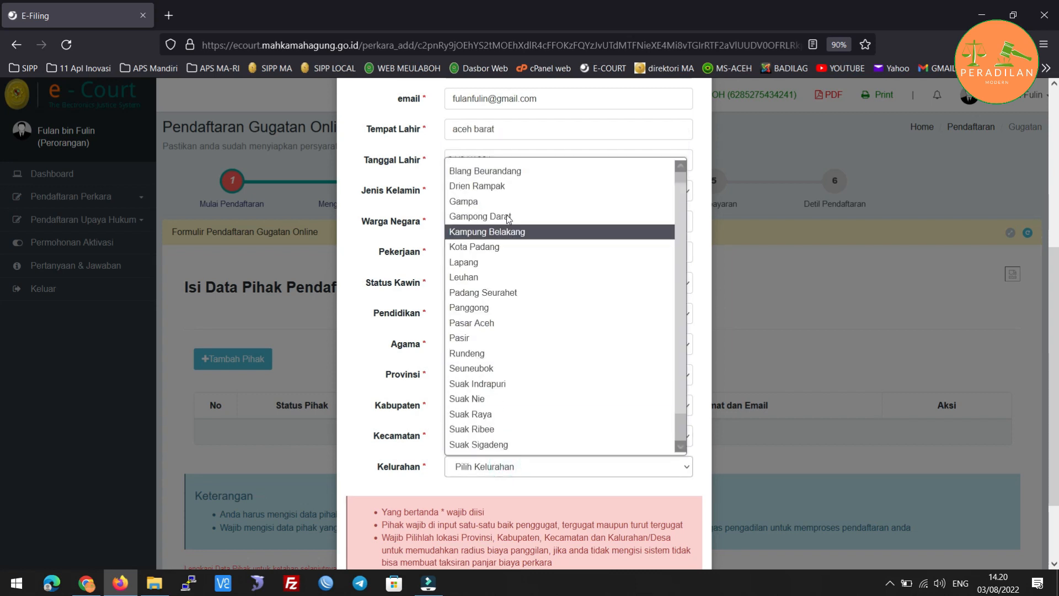
{"action": "left_click", "coordinate": [500, 186]}
{"action": "scroll", "coordinate": [579, 422], "scroll_direction": "down", "scroll_amount": 3}
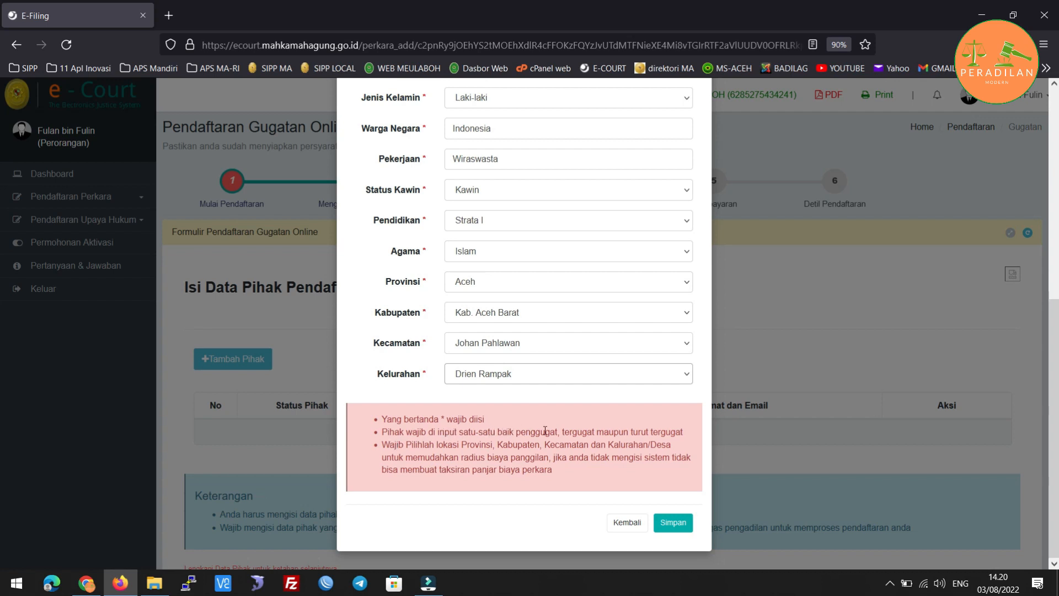
{"action": "scroll", "coordinate": [551, 309], "scroll_direction": "up", "scroll_amount": 9}
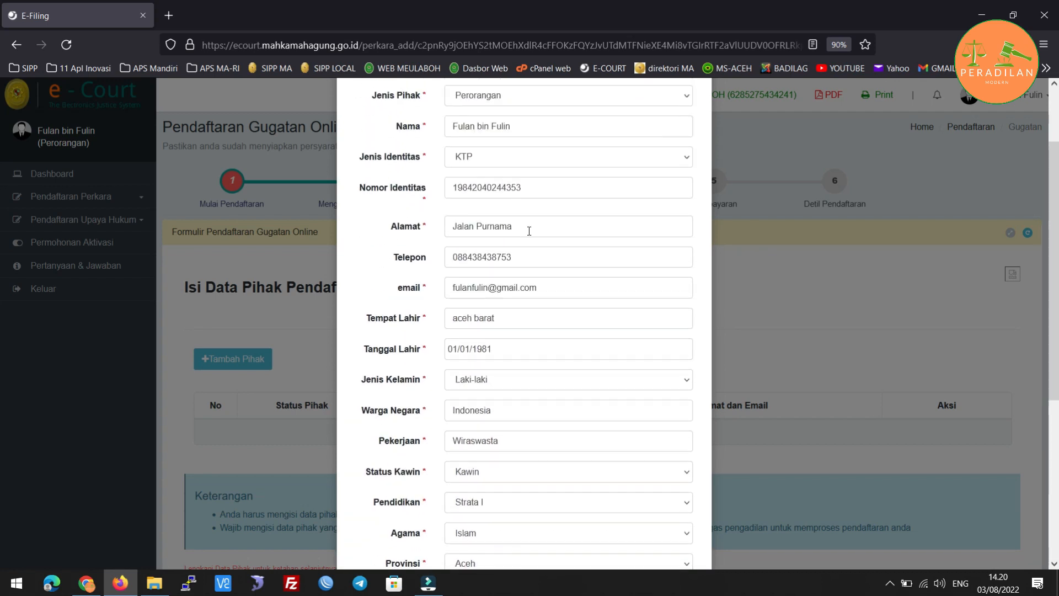
{"action": "scroll", "coordinate": [529, 230], "scroll_direction": "up", "scroll_amount": 3}
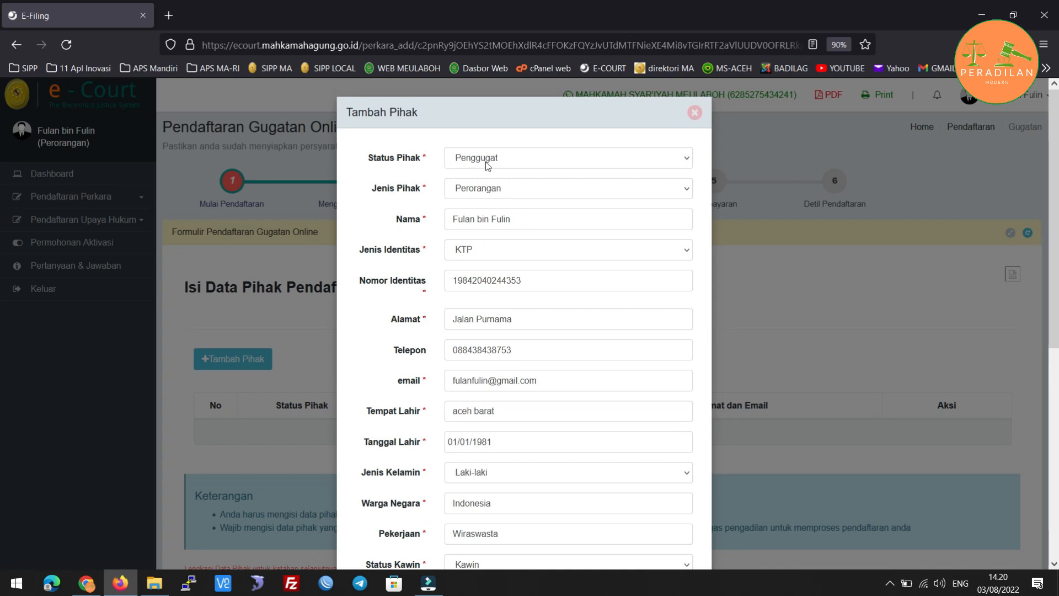
{"action": "scroll", "coordinate": [562, 279], "scroll_direction": "down", "scroll_amount": 10}
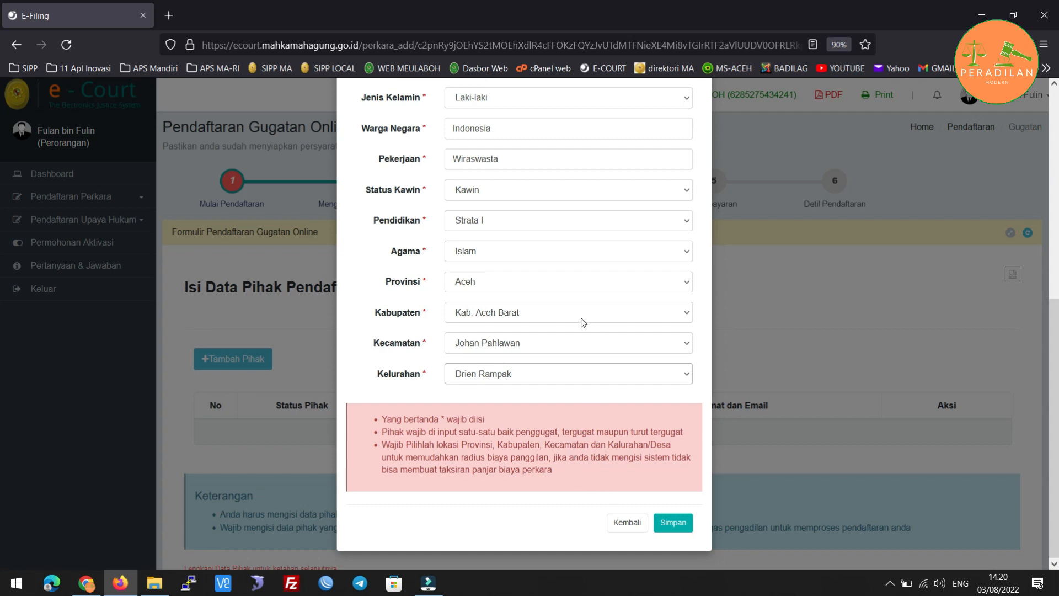
{"action": "scroll", "coordinate": [563, 276], "scroll_direction": "up", "scroll_amount": 5}
{"action": "scroll", "coordinate": [562, 277], "scroll_direction": "down", "scroll_amount": 5}
{"action": "left_click", "coordinate": [674, 523]}
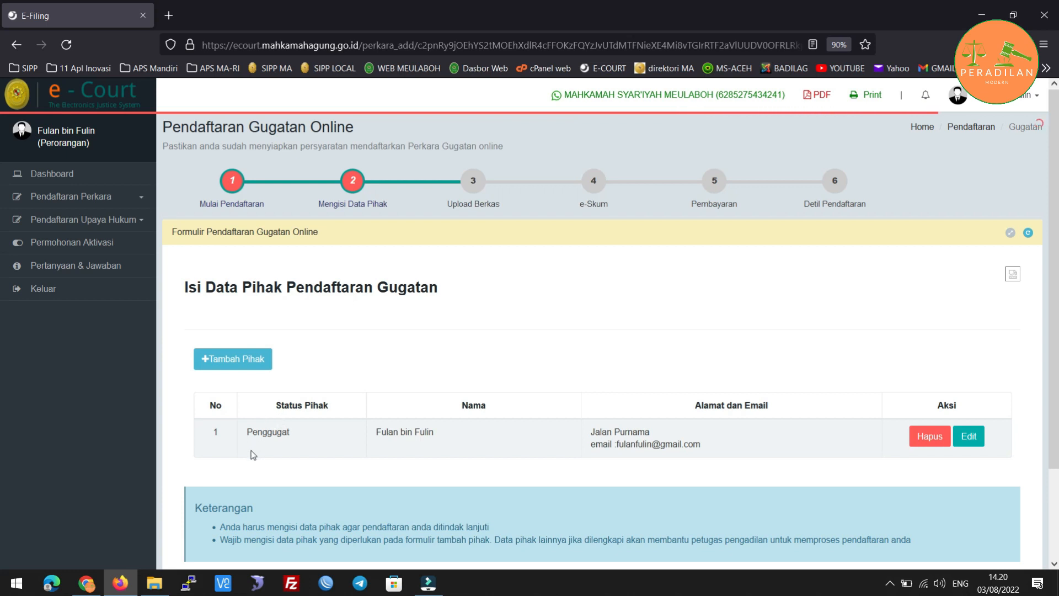
{"action": "left_click", "coordinate": [215, 369]}
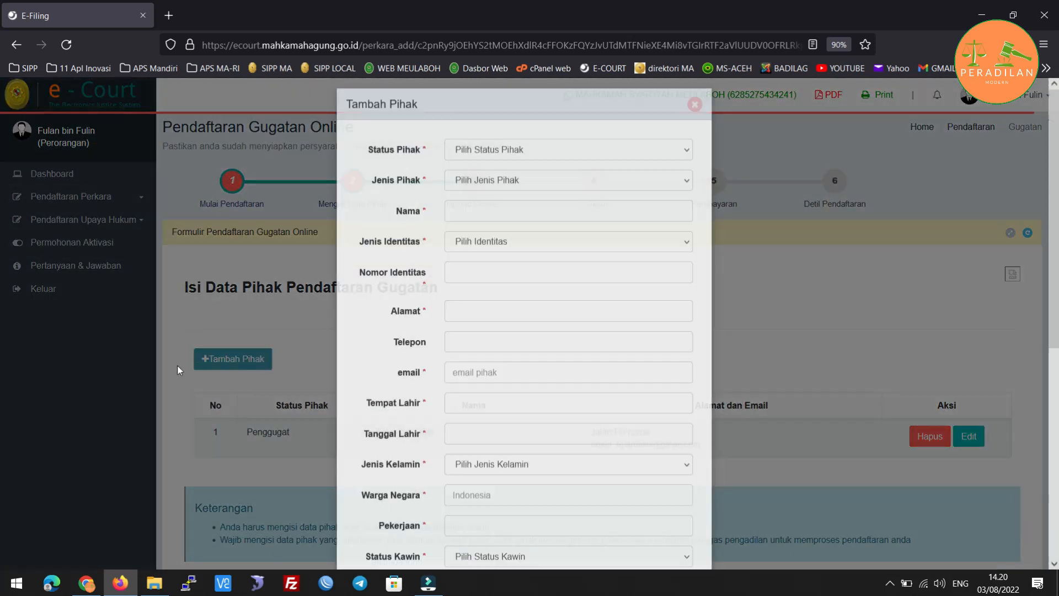
Add a Tergugat party of type Perorangan and enter the defendant's full name.
{"action": "left_click", "coordinate": [548, 158]}
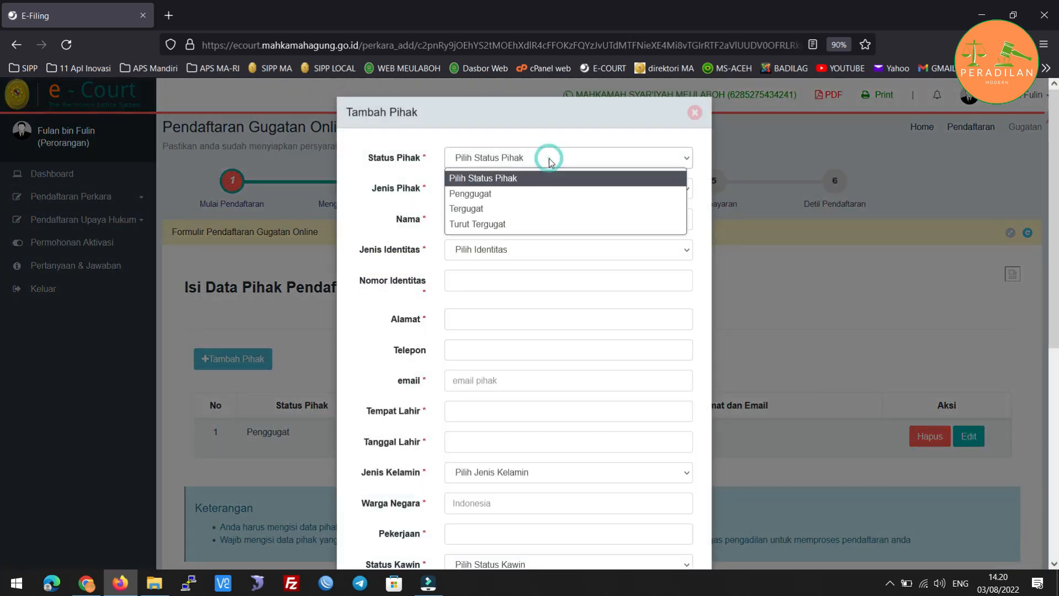
{"action": "left_click", "coordinate": [523, 210]}
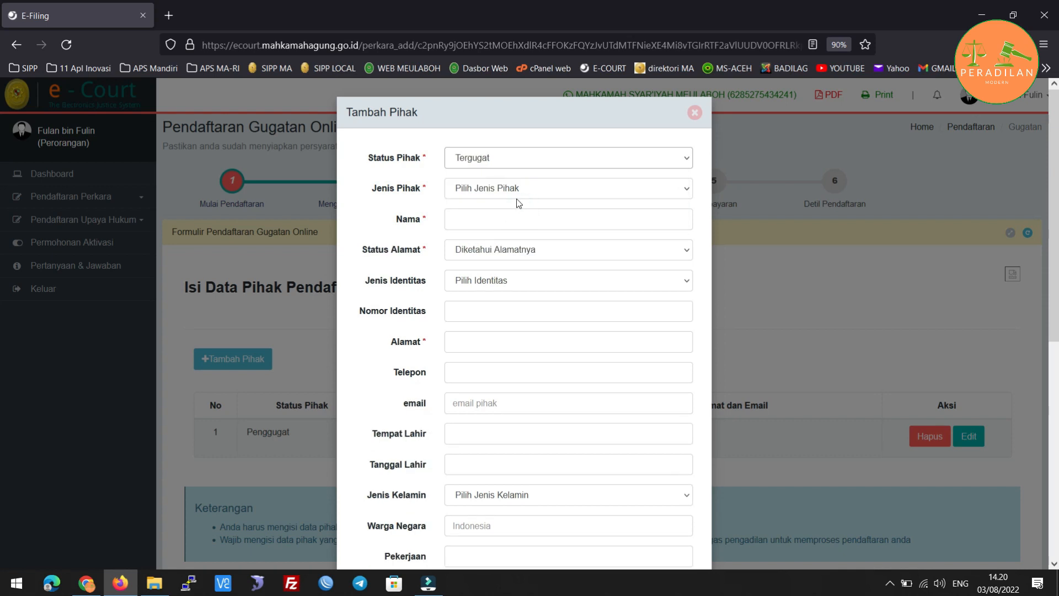
{"action": "left_click", "coordinate": [524, 194]}
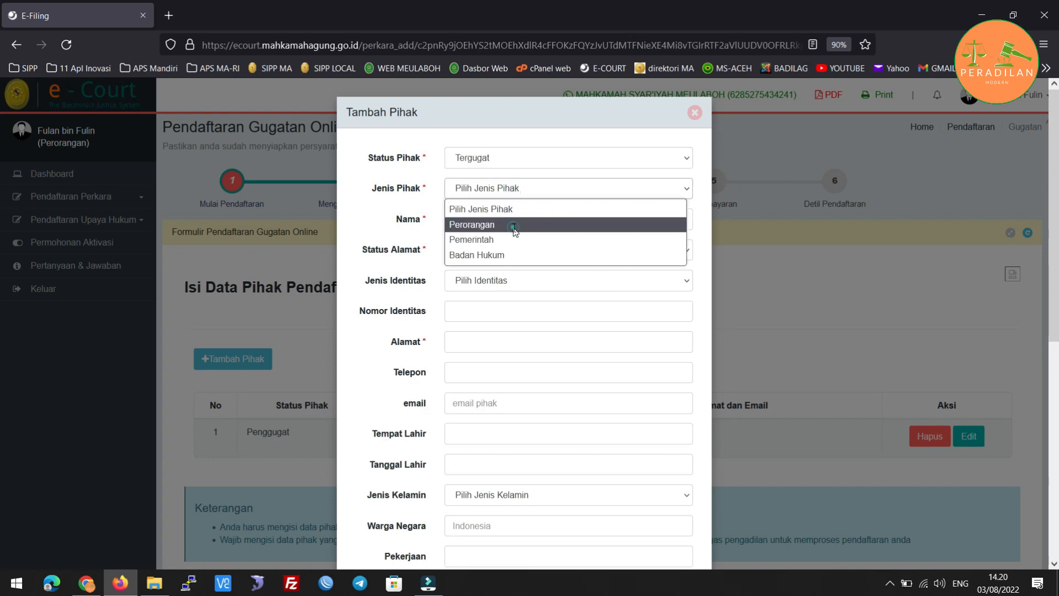
{"action": "left_click", "coordinate": [513, 226]}
{"action": "left_click", "coordinate": [513, 219]}
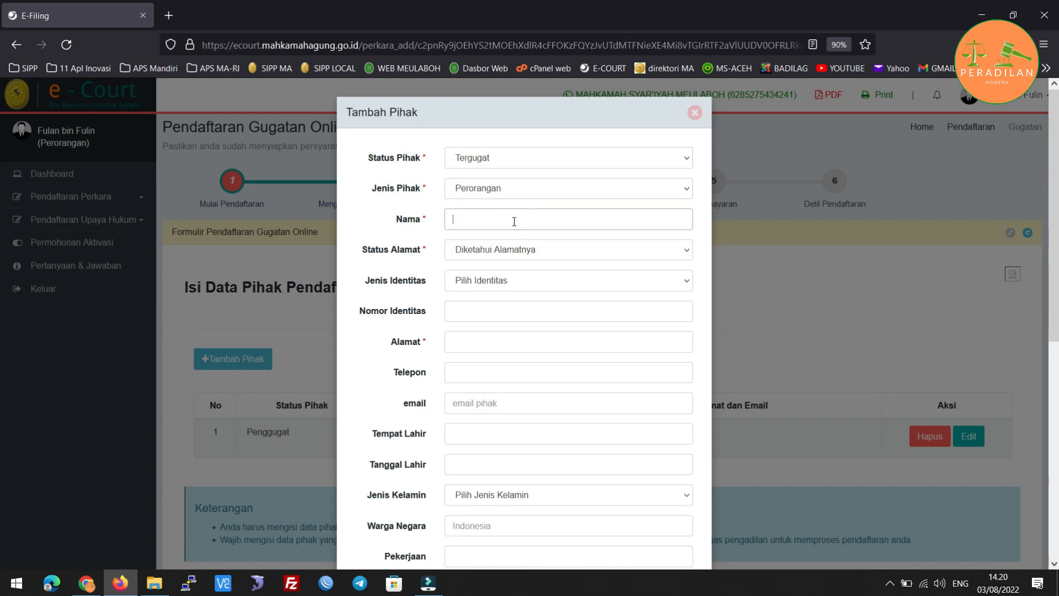
{"action": "type", "text": "fula"}
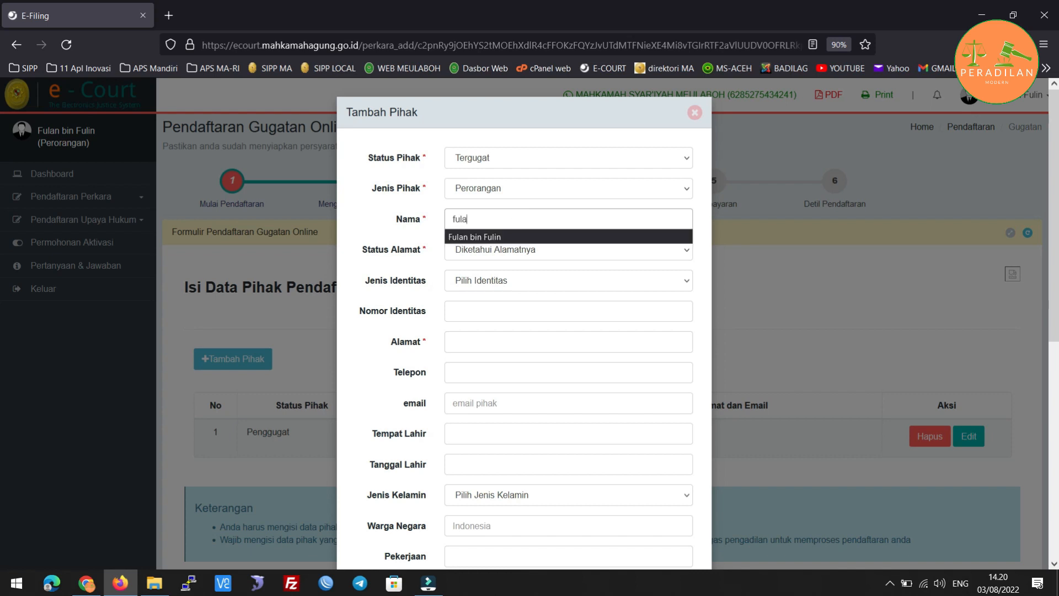
{"action": "type", "text": "nah binti"}
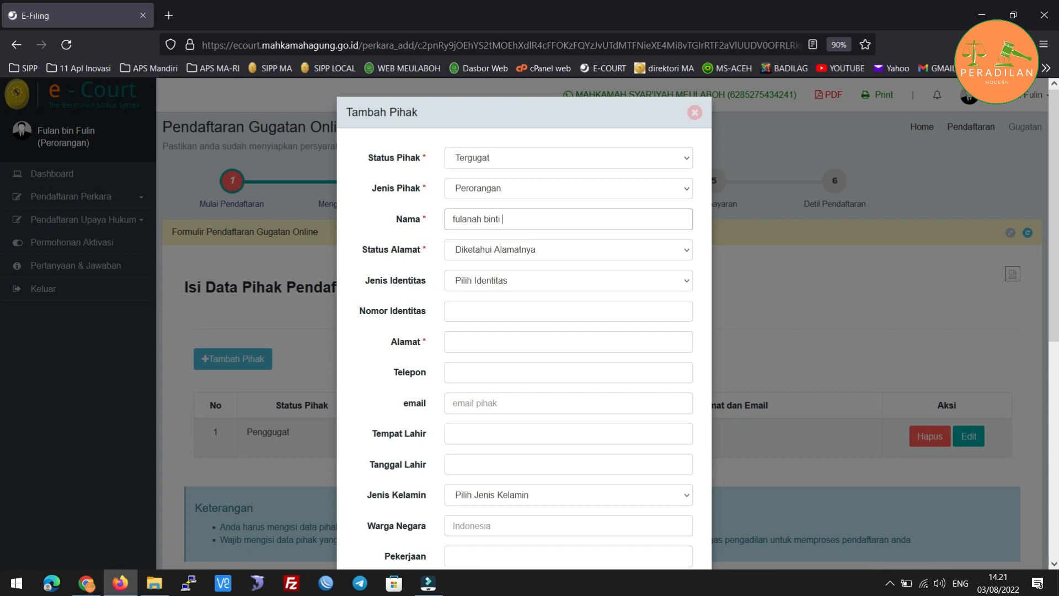
{"action": "type", "text": "abdul"}
Keep the address status as Diketahui Alamatnya and choose KTP as the identity type.
{"action": "left_click", "coordinate": [546, 256]}
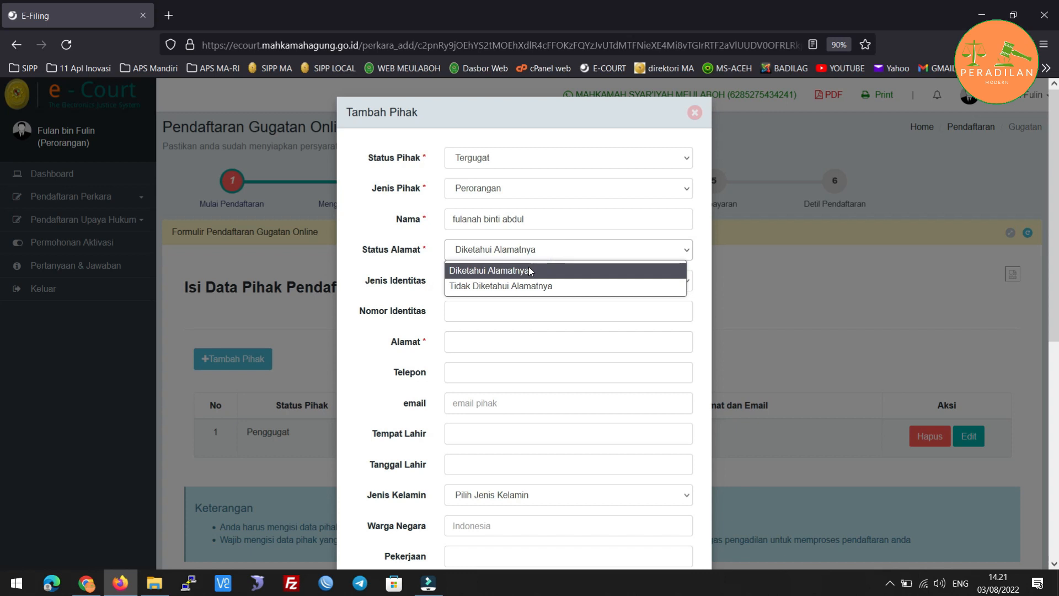
{"action": "left_click", "coordinate": [554, 252]}
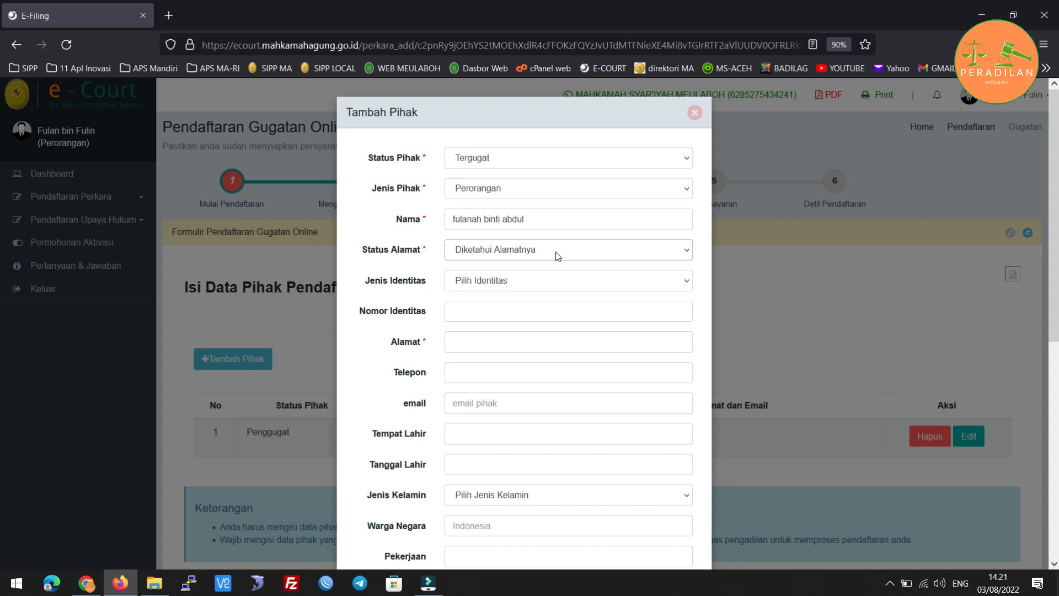
{"action": "left_click", "coordinate": [557, 253]}
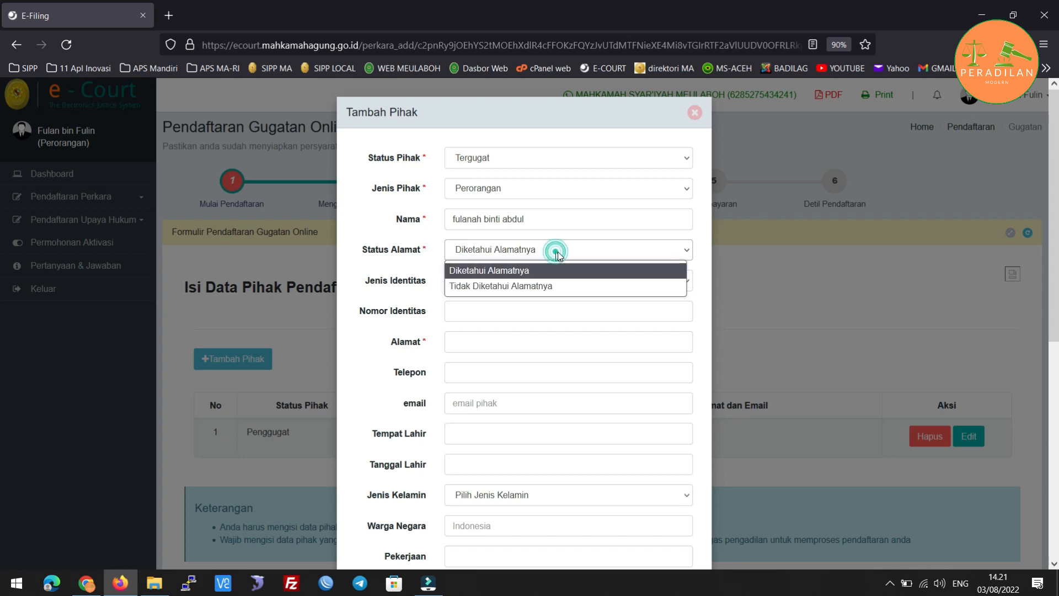
{"action": "left_click", "coordinate": [562, 285]}
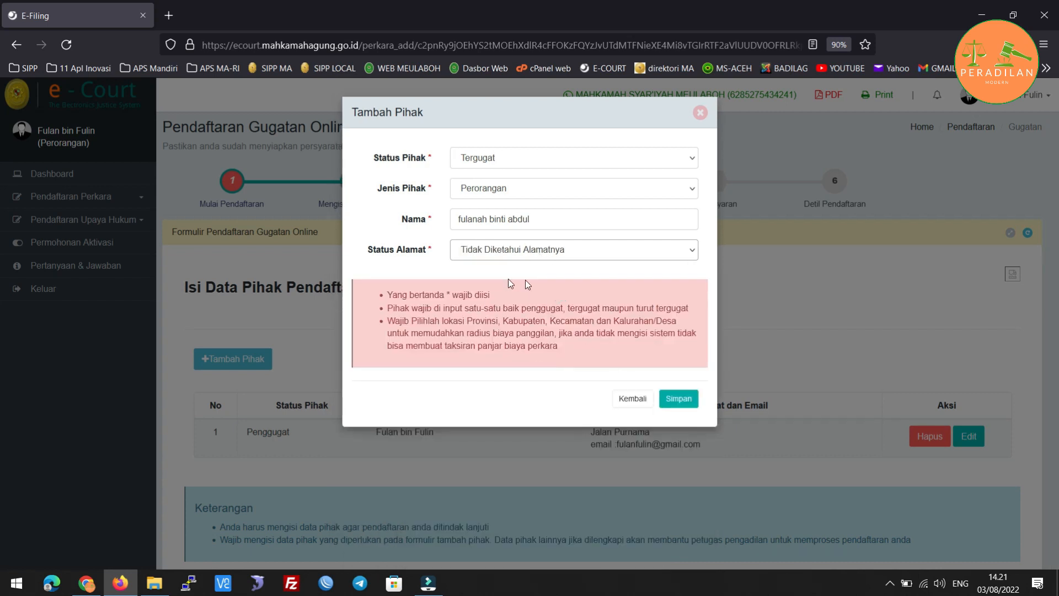
{"action": "left_click", "coordinate": [590, 251]}
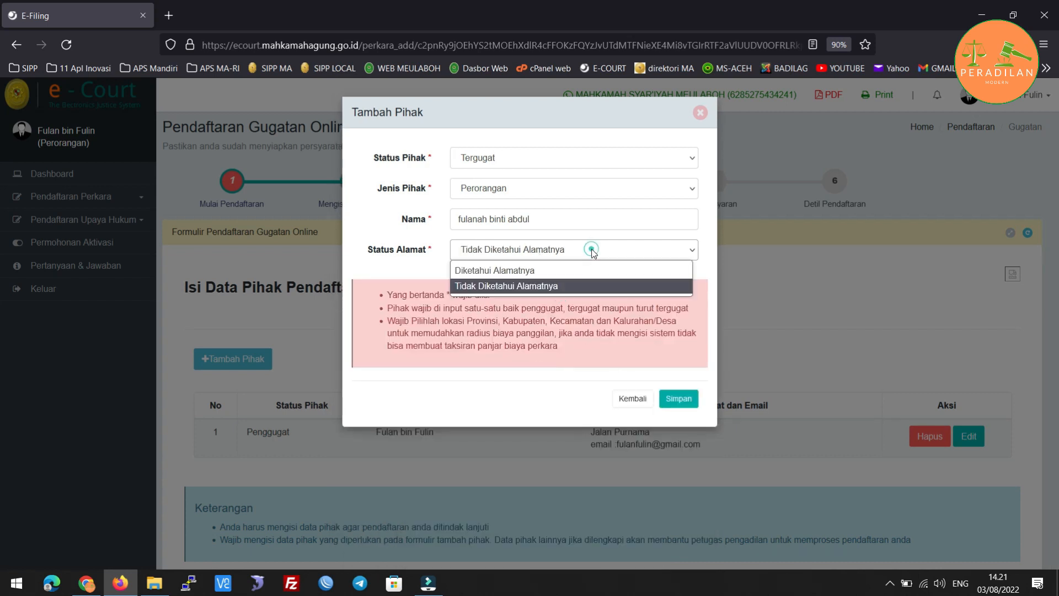
{"action": "left_click", "coordinate": [555, 269]}
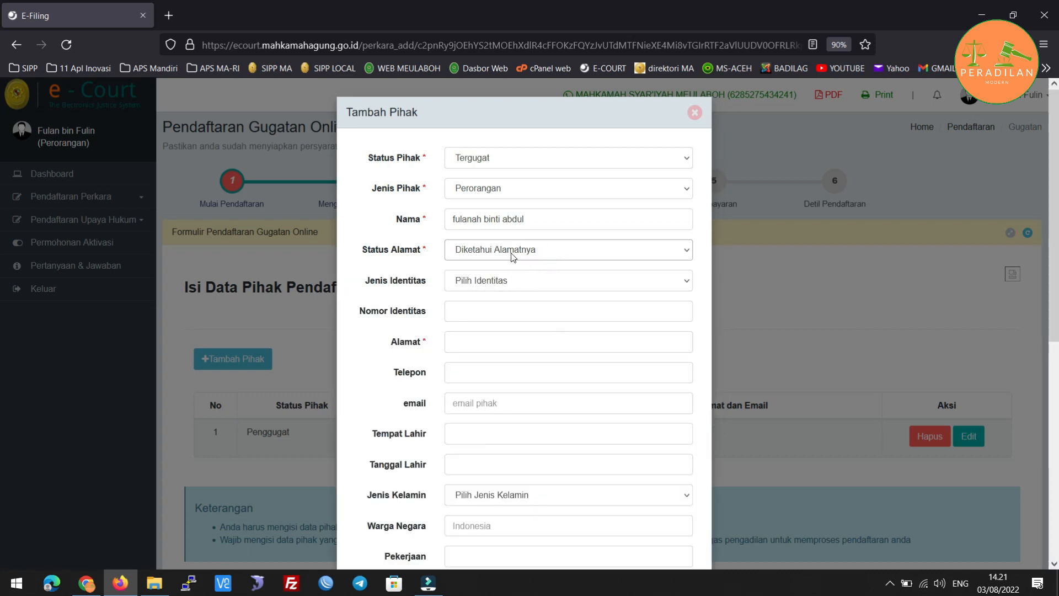
{"action": "left_click", "coordinate": [539, 281]}
{"action": "left_click", "coordinate": [505, 316]}
{"action": "left_click", "coordinate": [494, 314]}
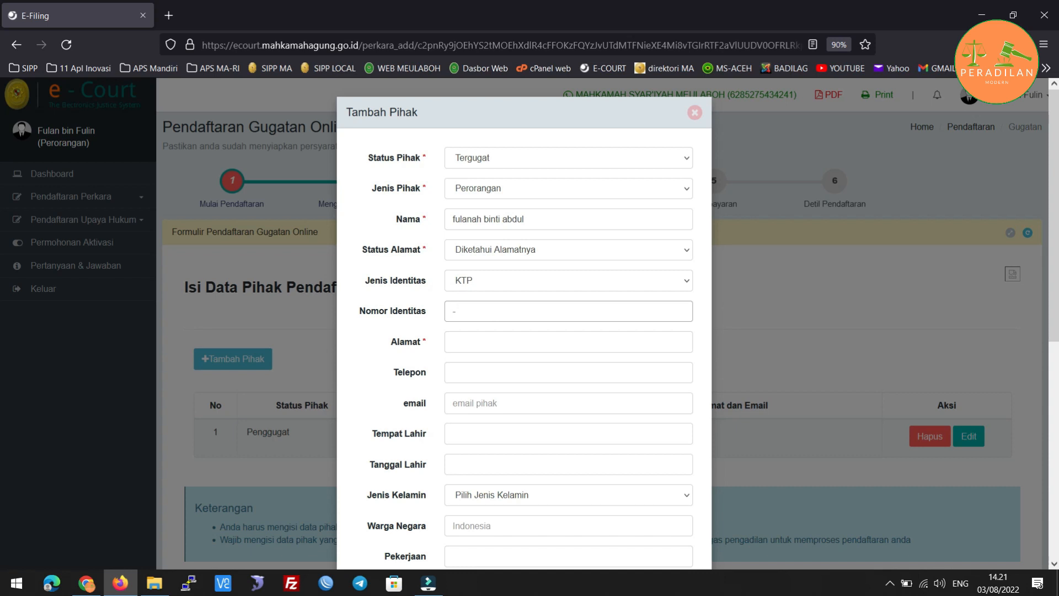
{"action": "right_click", "coordinate": [496, 348]}
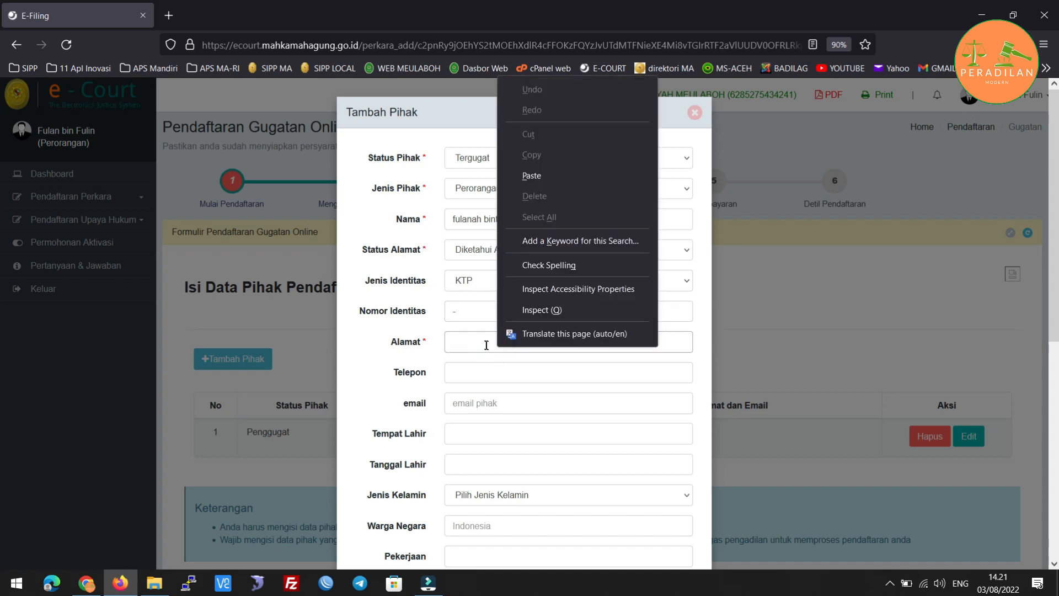
Enter the defendant's street address and put a dash for both phone and email.
{"action": "left_click", "coordinate": [483, 343]}
{"action": "type", "text": "Jalan"}
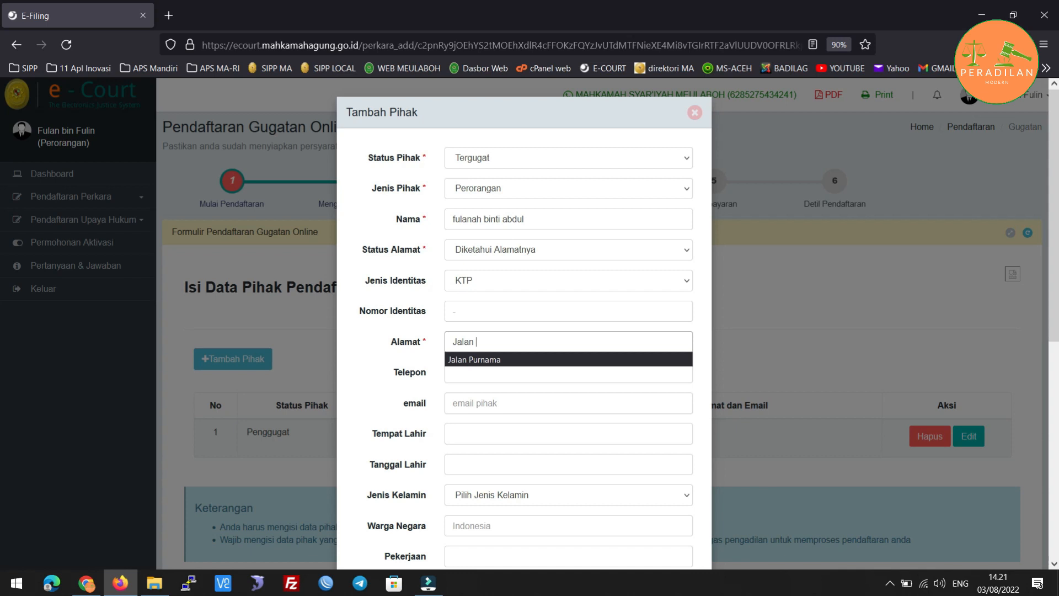
{"action": "type", "text": "Gaja"}
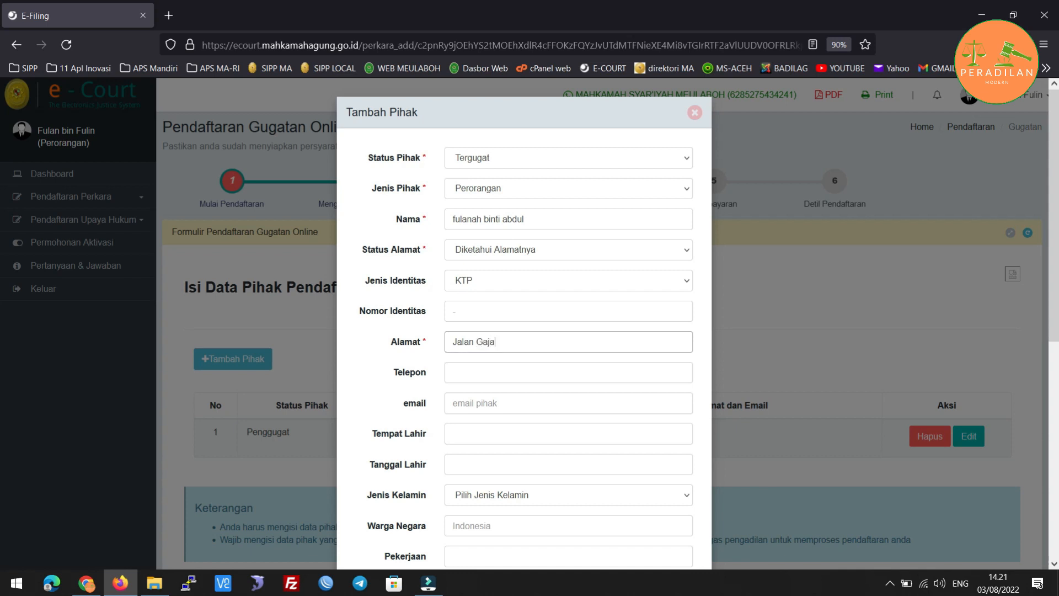
{"action": "type", "text": "h Mada"}
{"action": "left_click", "coordinate": [452, 380]}
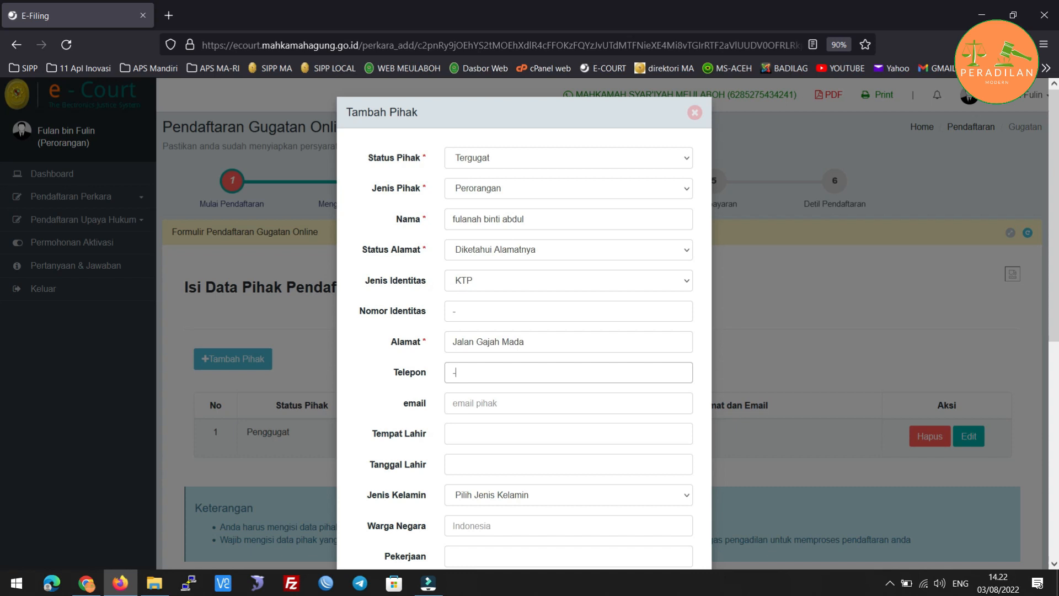
{"action": "type", "text": "-"}
{"action": "key", "text": "Tab"}
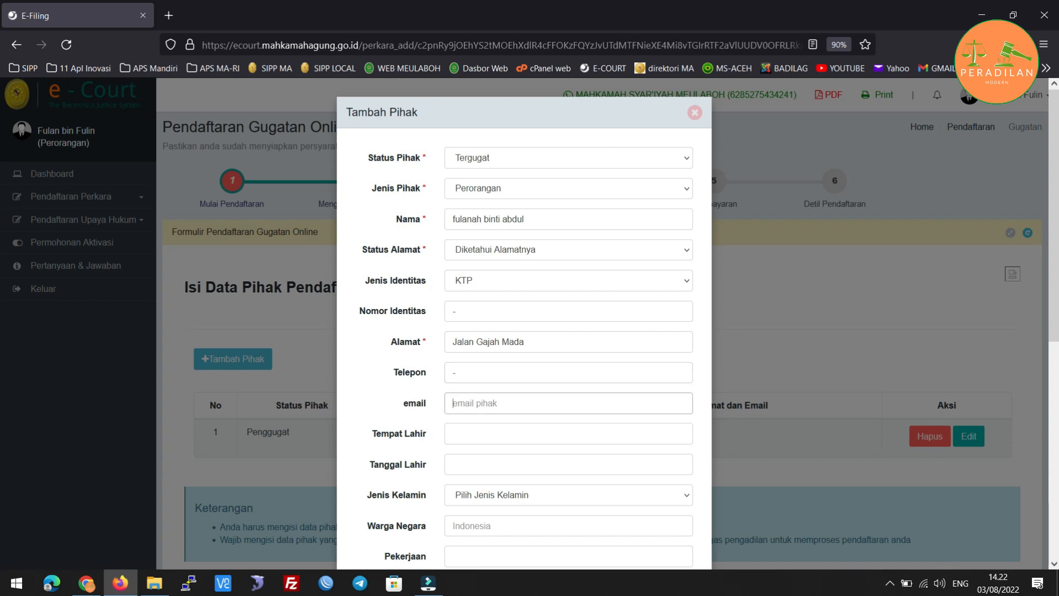
{"action": "type", "text": "-"}
{"action": "scroll", "coordinate": [430, 452], "scroll_direction": "down", "scroll_amount": 3}
{"action": "scroll", "coordinate": [429, 452], "scroll_direction": "up", "scroll_amount": 3}
{"action": "scroll", "coordinate": [445, 406], "scroll_direction": "down", "scroll_amount": 2}
{"action": "left_click", "coordinate": [468, 326]}
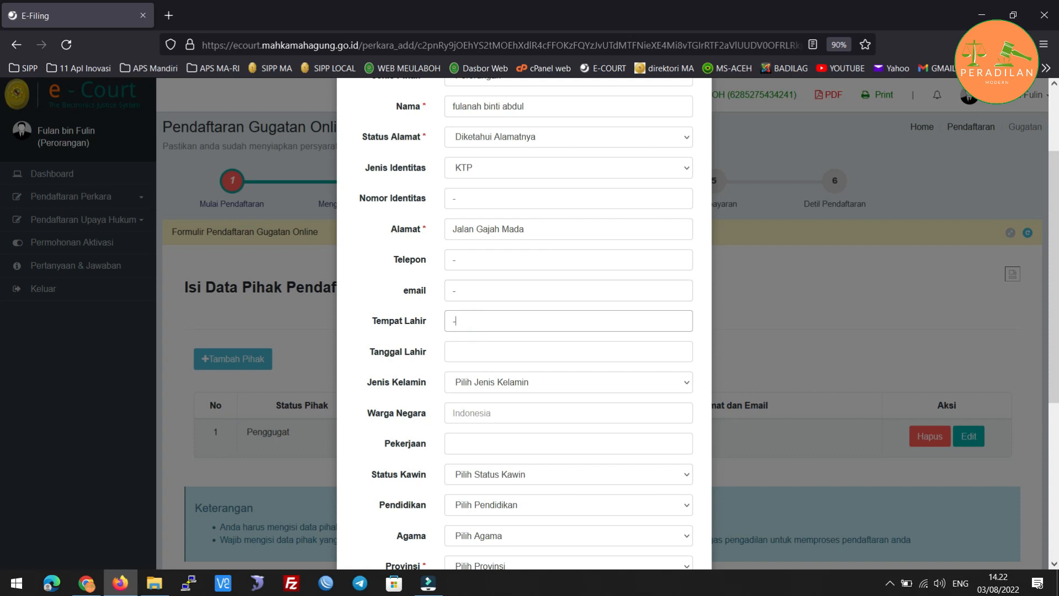
Set a birth date, gender Perempuan, nationality Indonesia and occupation Mengurus Rumah.
{"action": "left_click", "coordinate": [471, 352]}
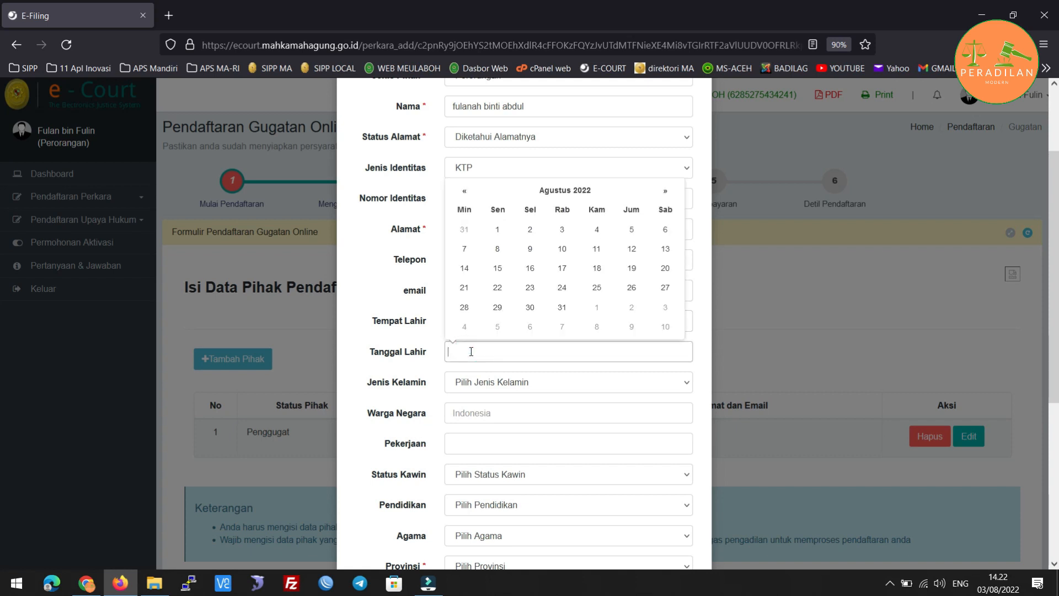
{"action": "left_click", "coordinate": [503, 383]}
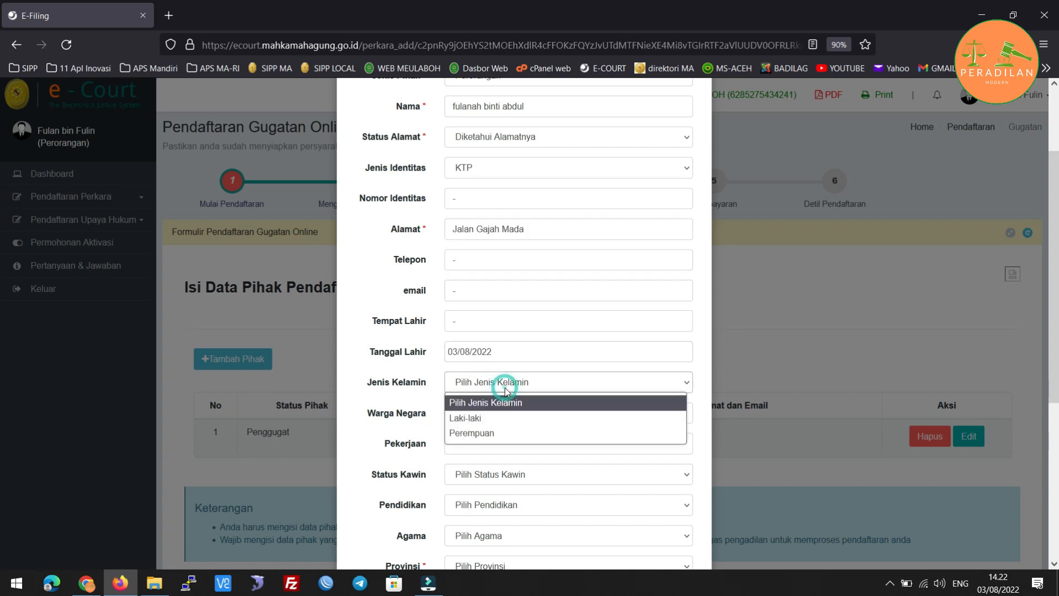
{"action": "left_click", "coordinate": [498, 431]}
{"action": "left_click", "coordinate": [498, 416]}
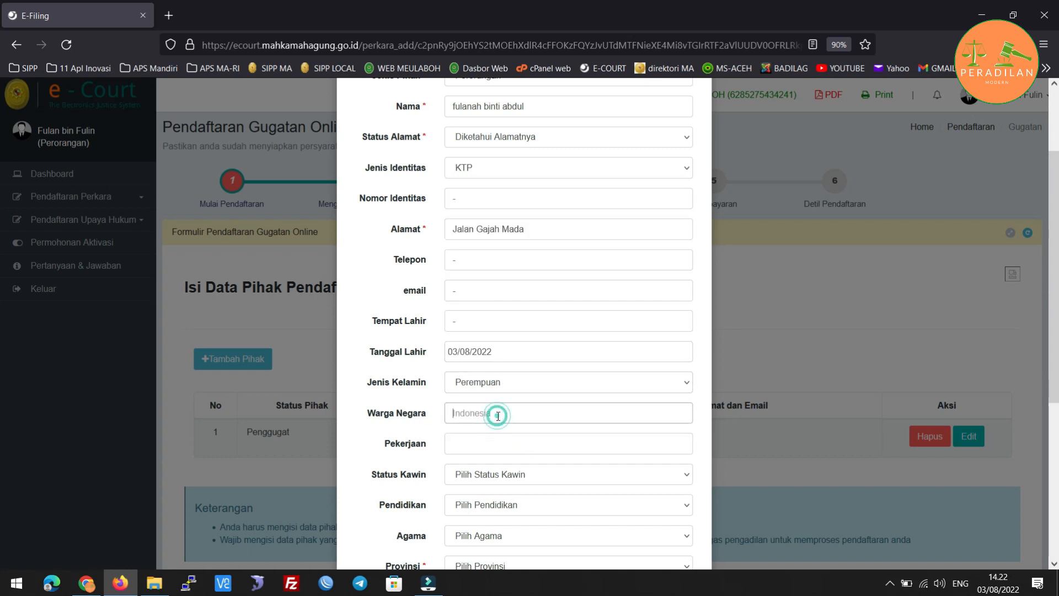
{"action": "type", "text": "Indonesia"}
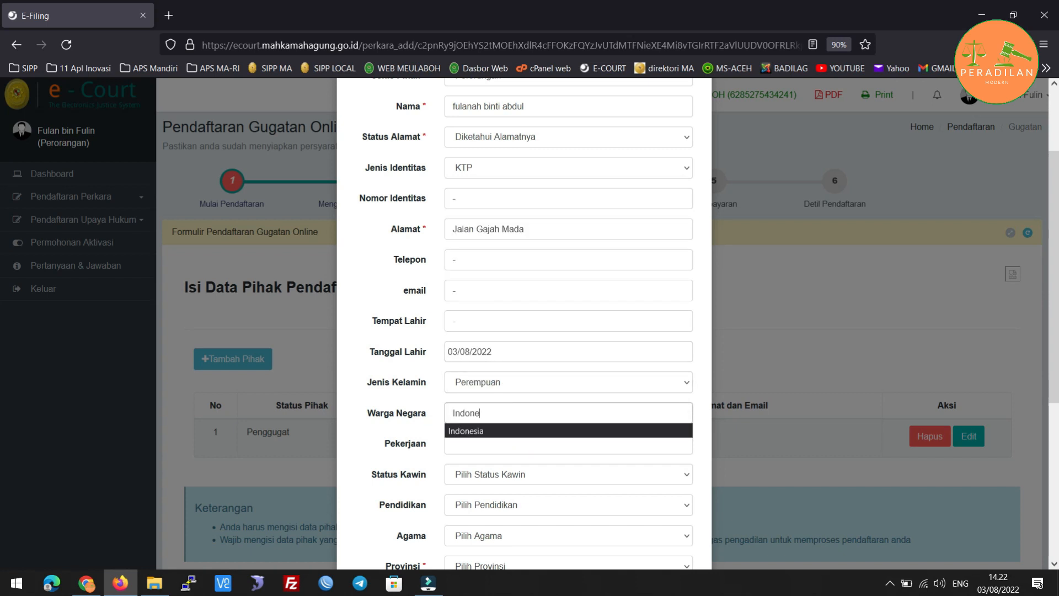
{"action": "left_click", "coordinate": [512, 453]}
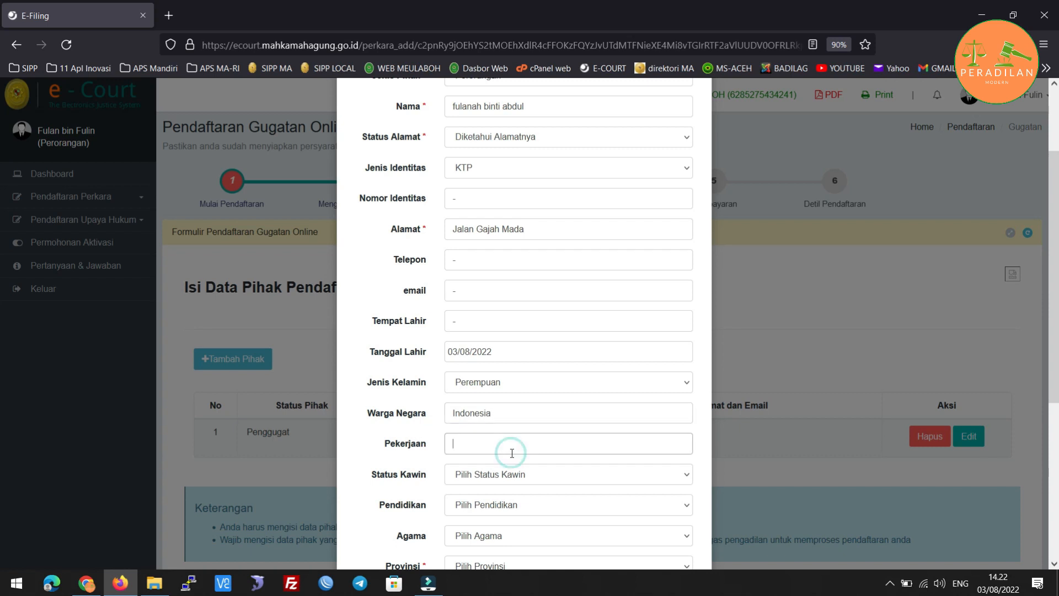
{"action": "type", "text": "Ibu"}
{"action": "key", "text": "BackSpace"}
{"action": "key", "text": "BackSpace"}
{"action": "key", "text": "BackSpace"}
{"action": "key", "text": "BackSpace"}
{"action": "type", "text": "Mengurus Rumah"}
Set marital status Kawin, education Sekolah Lanjutan Tingkat Atas and religion Islam.
{"action": "scroll", "coordinate": [535, 450], "scroll_direction": "down", "scroll_amount": 4}
{"action": "left_click", "coordinate": [505, 253]}
{"action": "left_click", "coordinate": [496, 286]}
{"action": "left_click", "coordinate": [506, 280]}
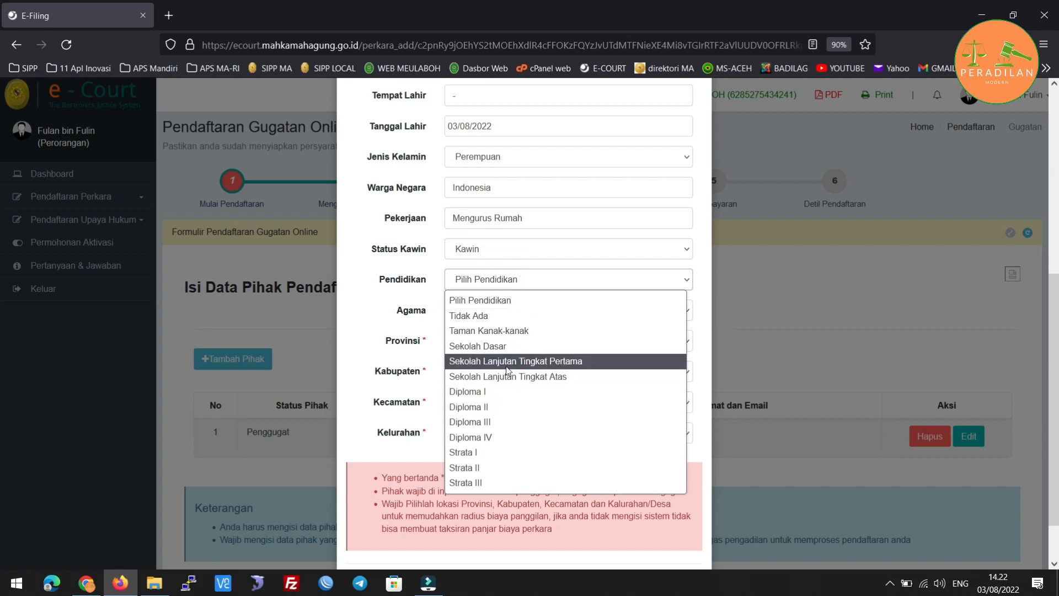
{"action": "left_click", "coordinate": [512, 378]}
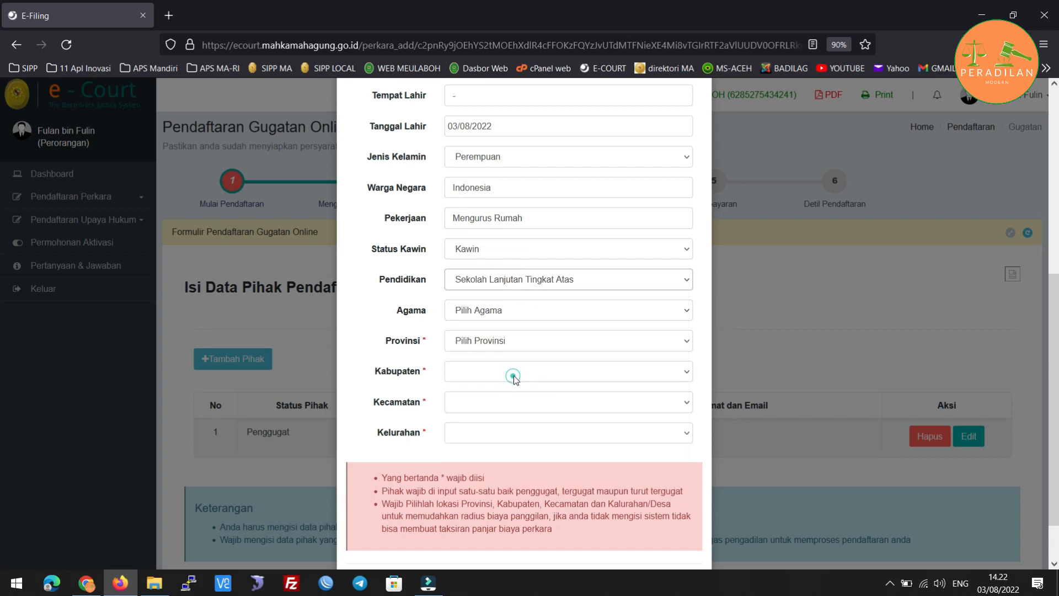
{"action": "left_click", "coordinate": [502, 310]}
{"action": "left_click", "coordinate": [497, 348]}
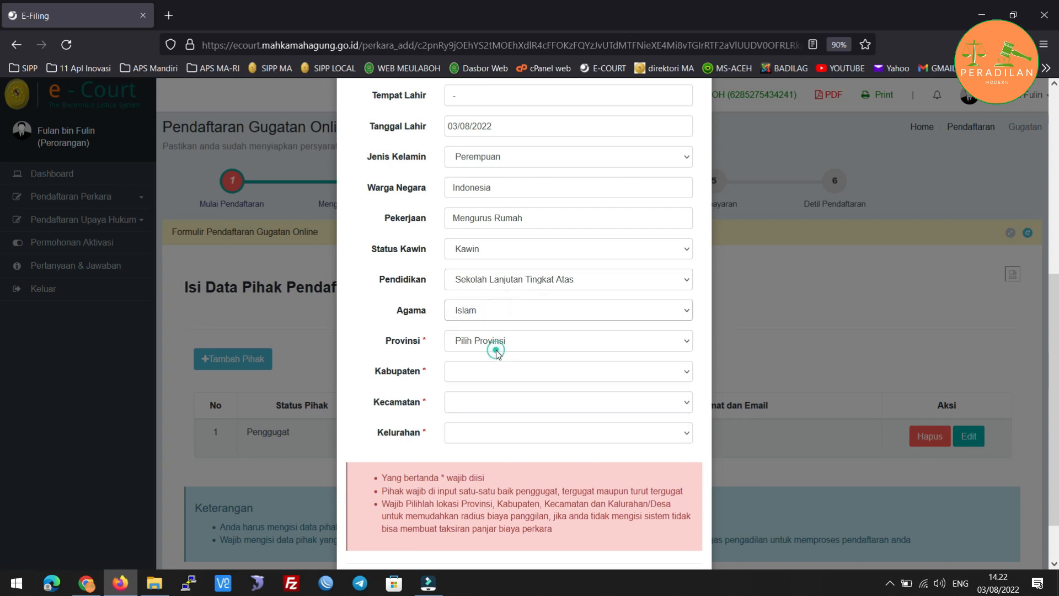
Choose Aceh, Kab. Aceh Barat, Johan Pahlawan, Drien Rampak as the location and save the party.
{"action": "left_click", "coordinate": [497, 343]}
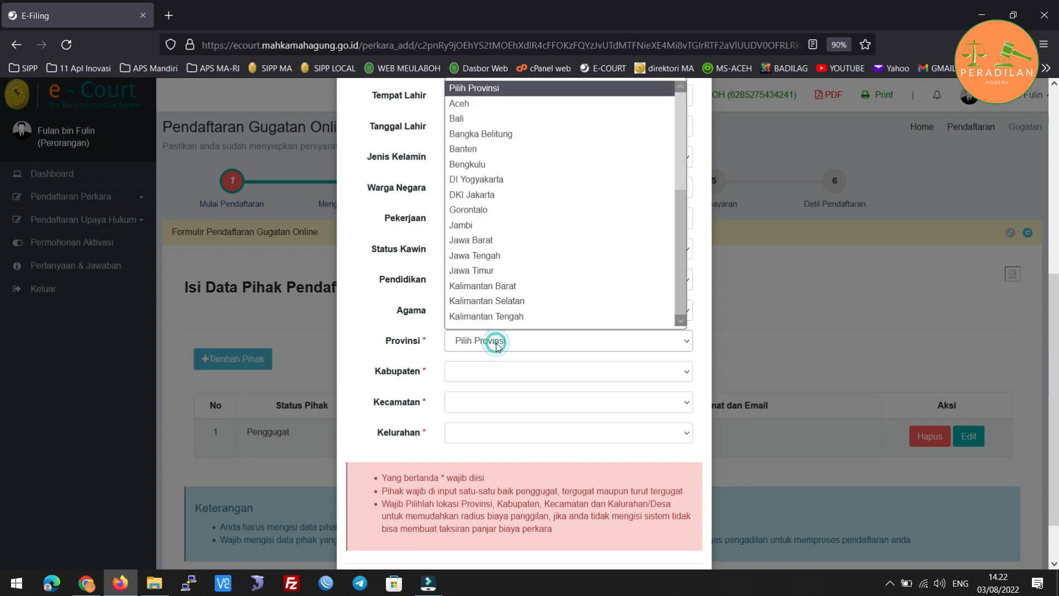
{"action": "left_click", "coordinate": [487, 105]}
{"action": "left_click", "coordinate": [481, 372]}
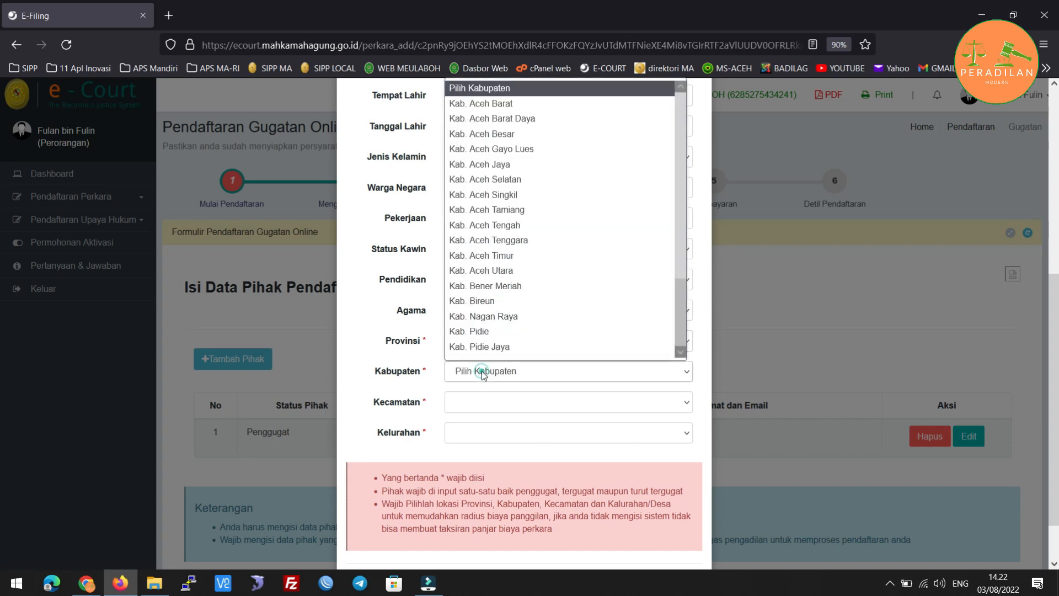
{"action": "left_click", "coordinate": [482, 104]}
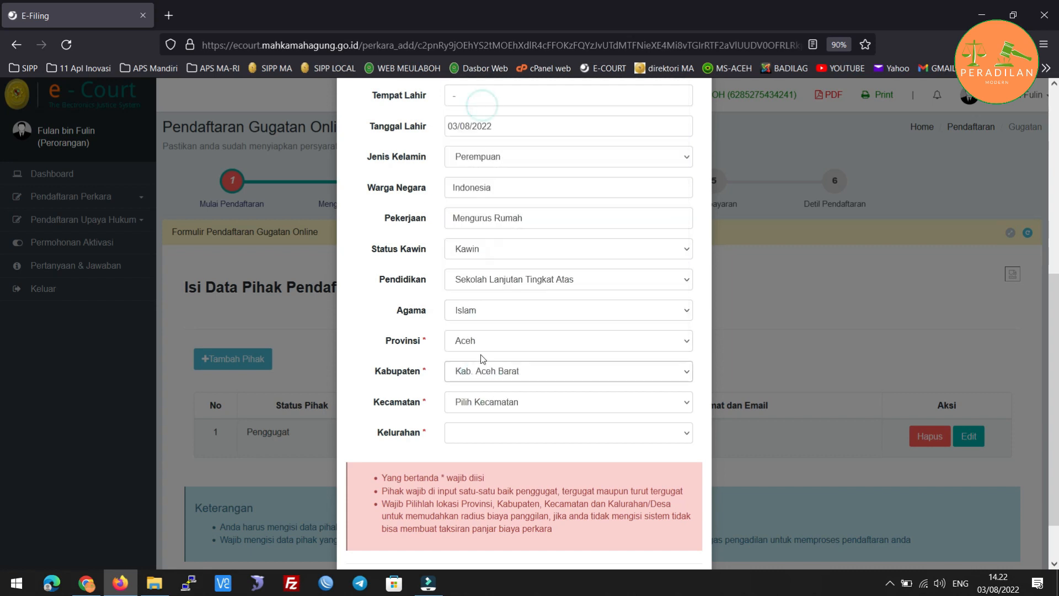
{"action": "left_click", "coordinate": [485, 403]}
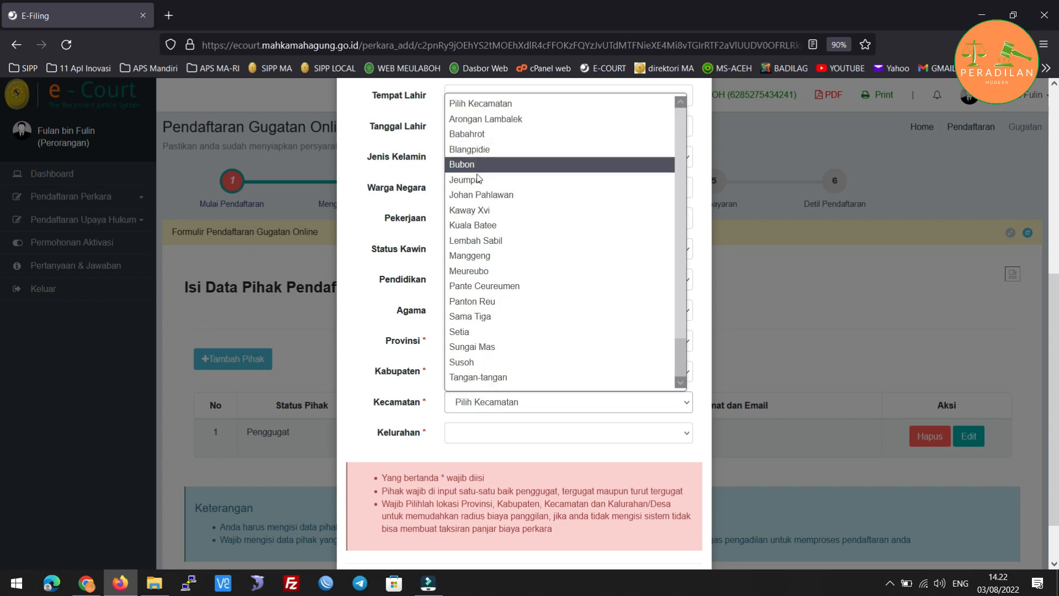
{"action": "left_click", "coordinate": [478, 194]}
{"action": "left_click", "coordinate": [500, 432]}
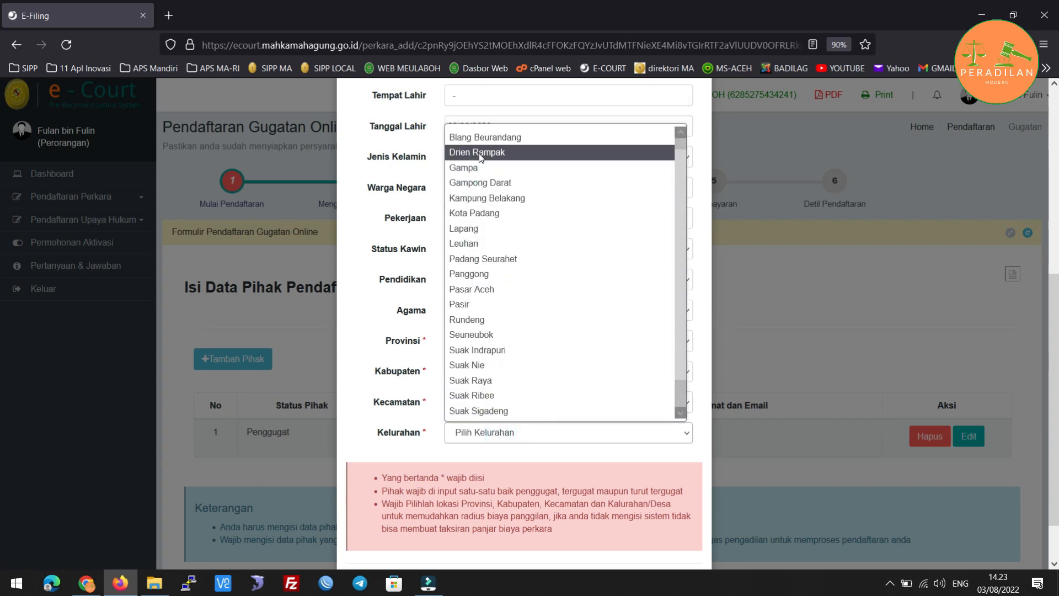
{"action": "left_click", "coordinate": [479, 153]}
{"action": "scroll", "coordinate": [570, 387], "scroll_direction": "down", "scroll_amount": 2}
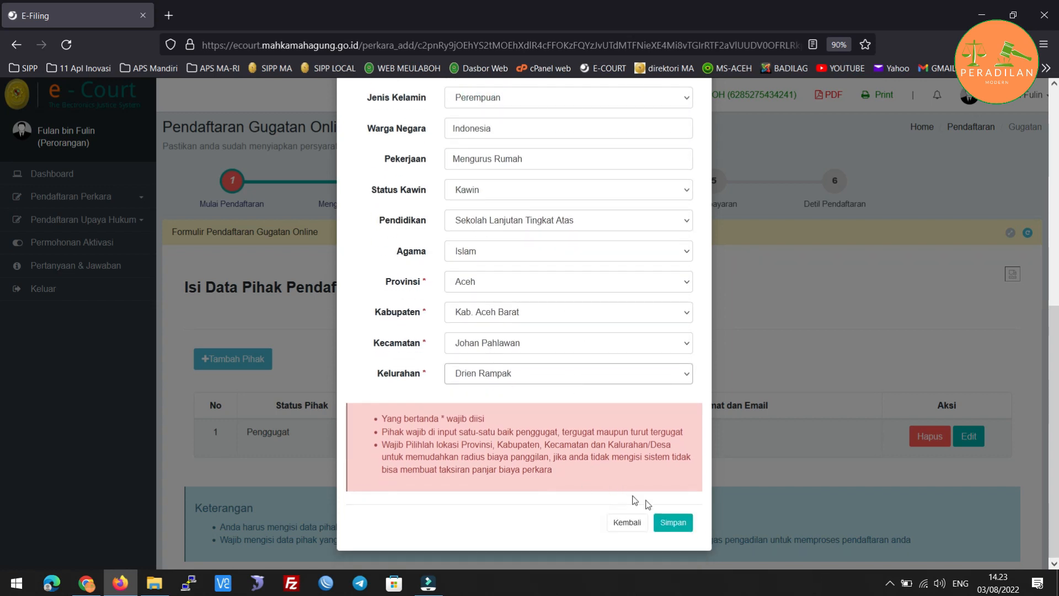
{"action": "left_click", "coordinate": [674, 522]}
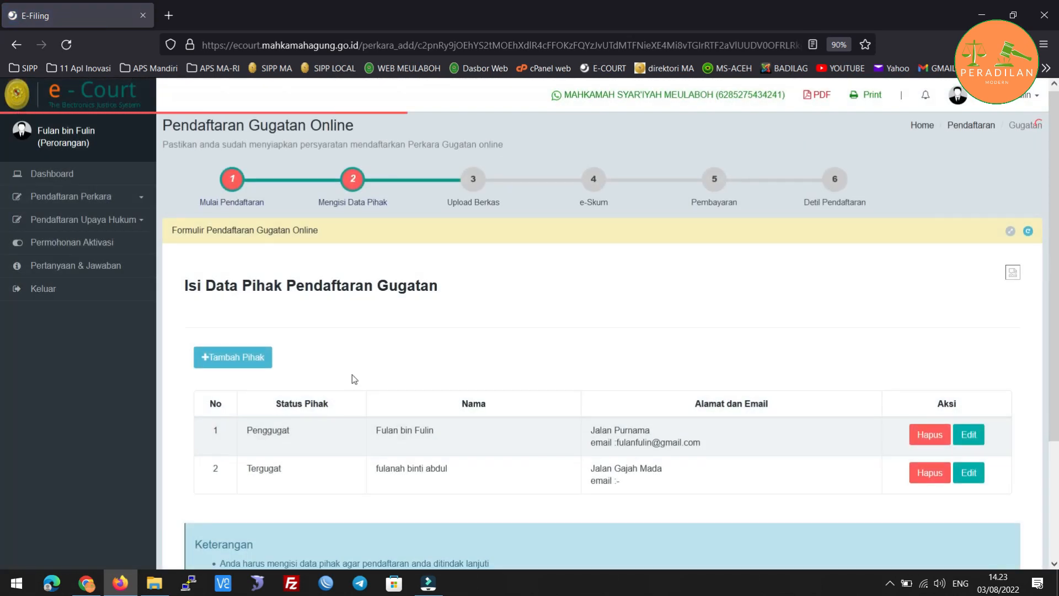
Check the Penggugat and Tergugat in the party table, then proceed to step 3, Upload Berkas.
{"action": "scroll", "coordinate": [352, 375], "scroll_direction": "down", "scroll_amount": 3}
{"action": "scroll", "coordinate": [350, 372], "scroll_direction": "up", "scroll_amount": 3}
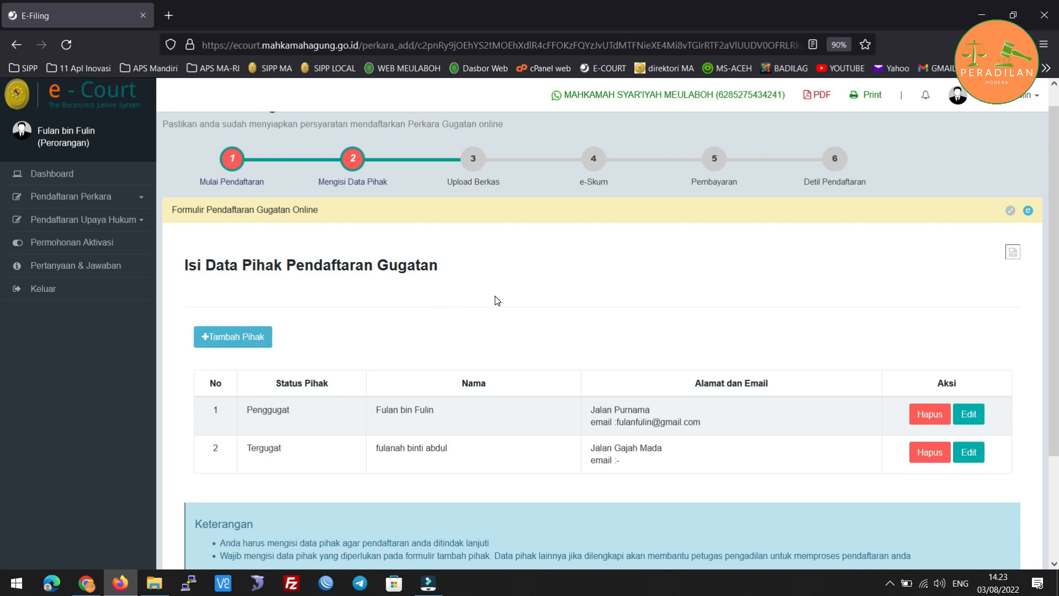
{"action": "scroll", "coordinate": [549, 301], "scroll_direction": "down", "scroll_amount": 2}
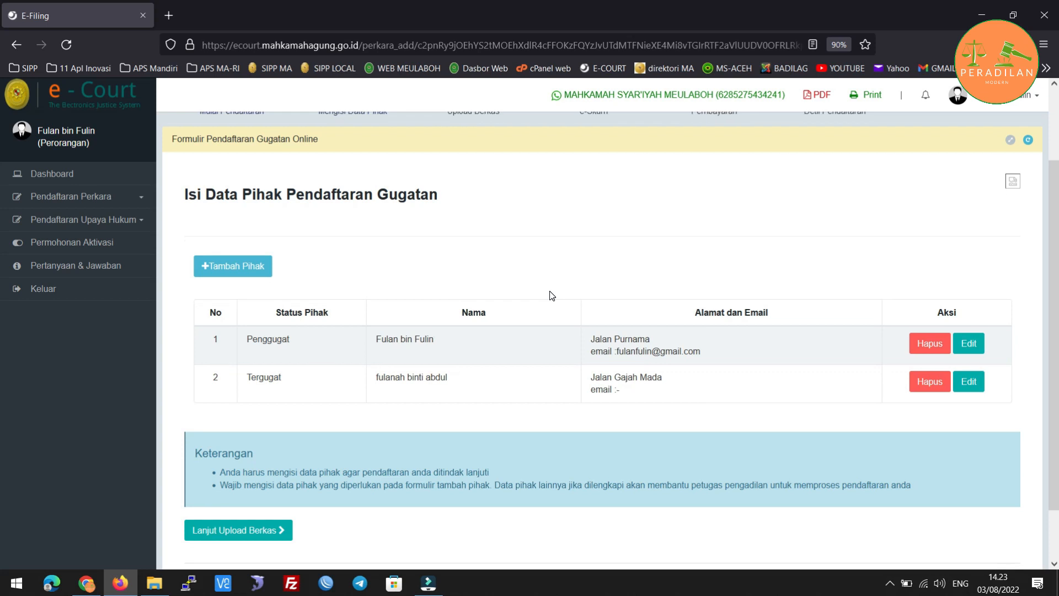
{"action": "scroll", "coordinate": [425, 354], "scroll_direction": "up", "scroll_amount": 2}
{"action": "scroll", "coordinate": [422, 342], "scroll_direction": "down", "scroll_amount": 2}
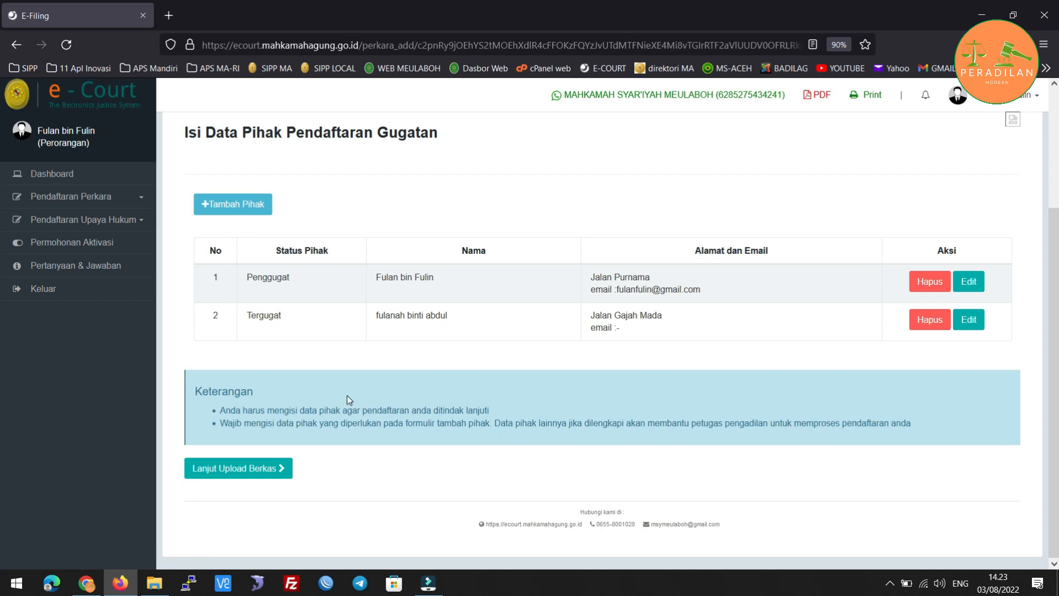
{"action": "scroll", "coordinate": [346, 397], "scroll_direction": "up", "scroll_amount": 1}
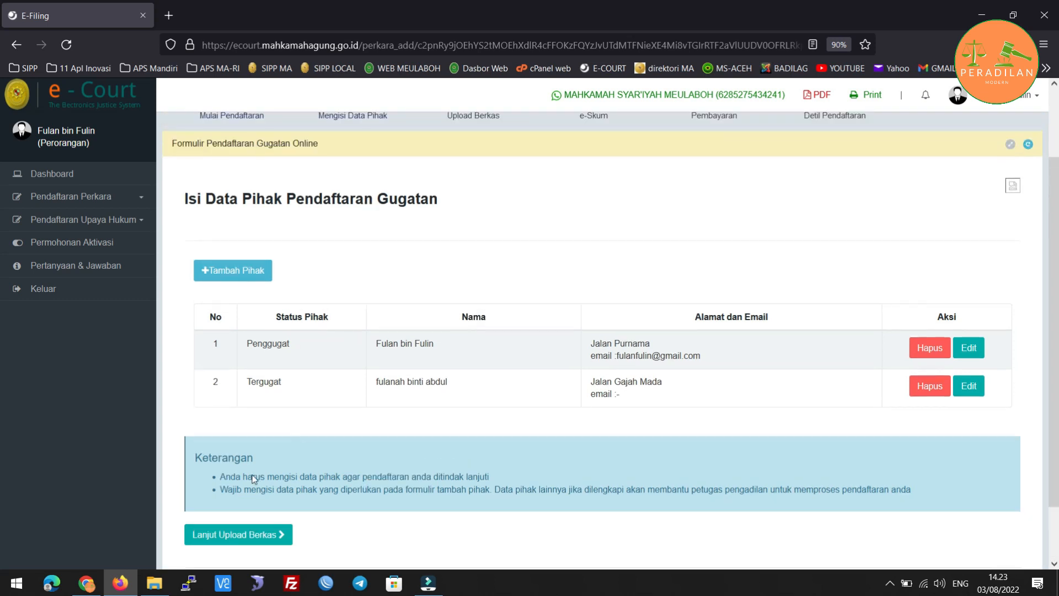
{"action": "left_click", "coordinate": [241, 535]}
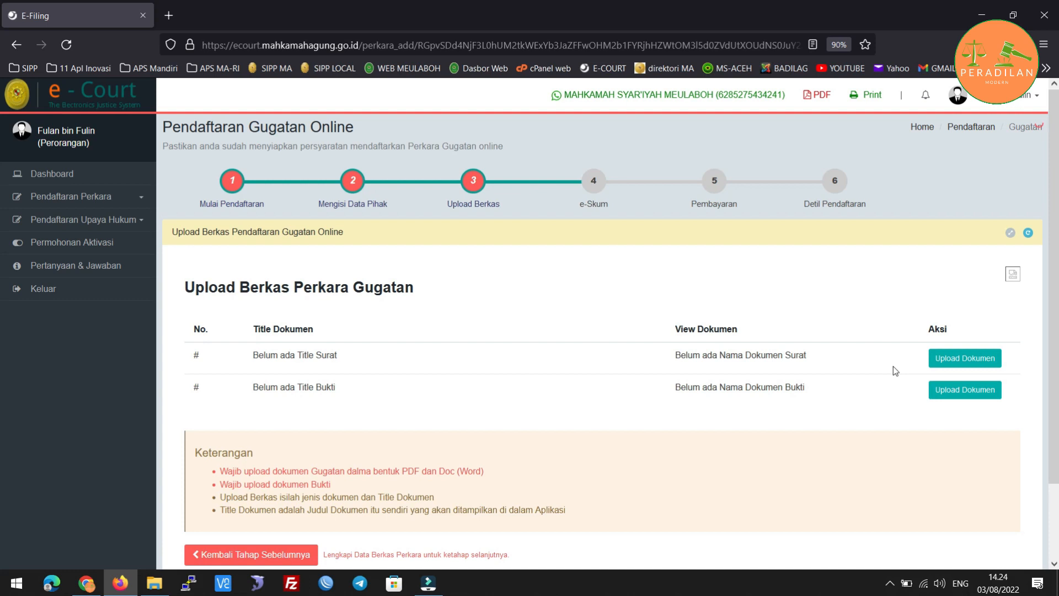
Start the first document upload and title it 'Dokumen Gugatan'.
{"action": "left_click", "coordinate": [980, 359]}
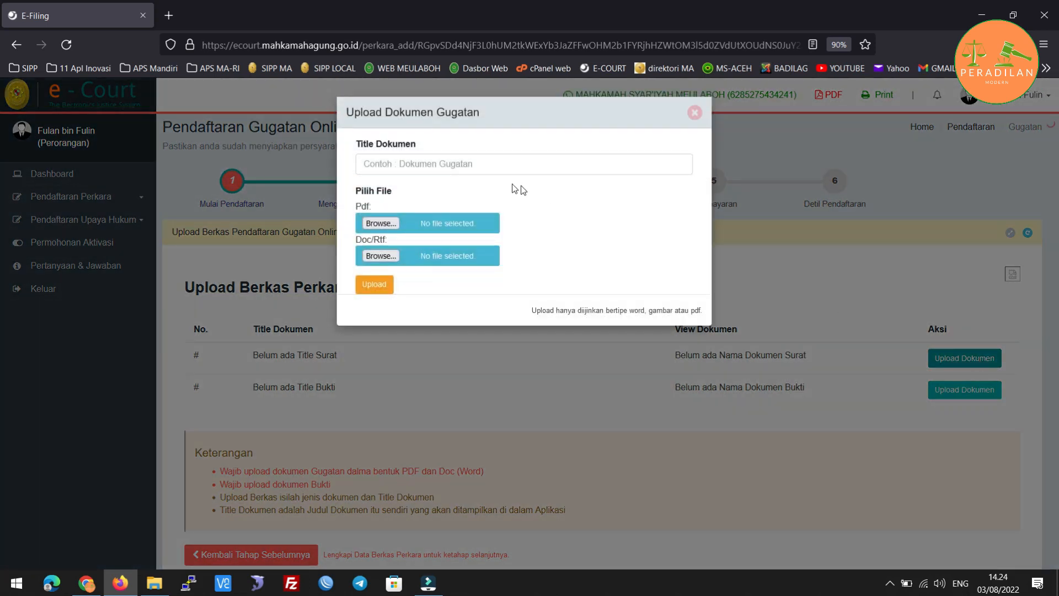
{"action": "left_click", "coordinate": [410, 163]}
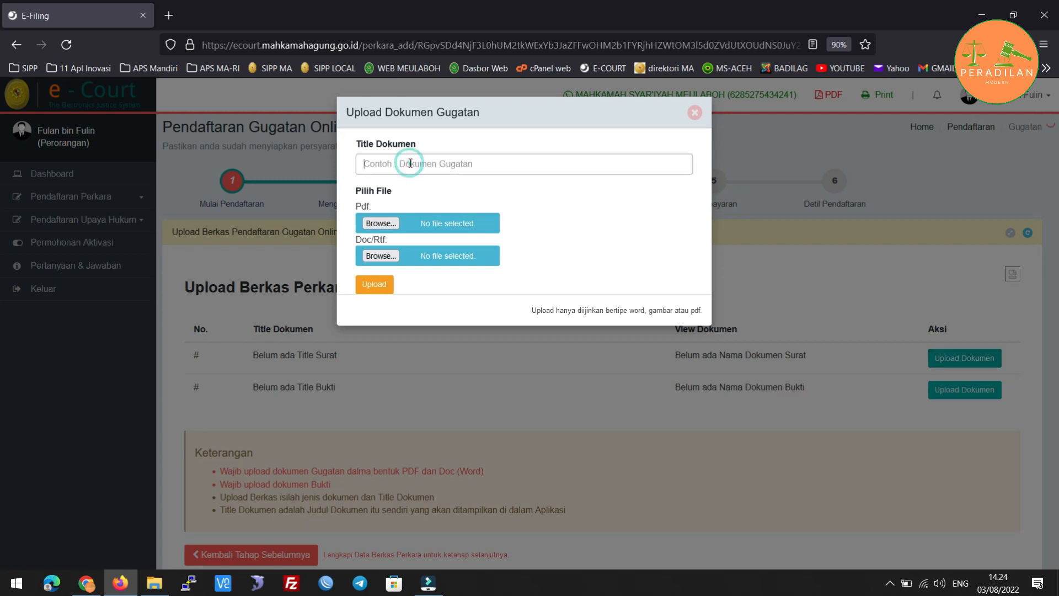
{"action": "type", "text": "Dokumen"}
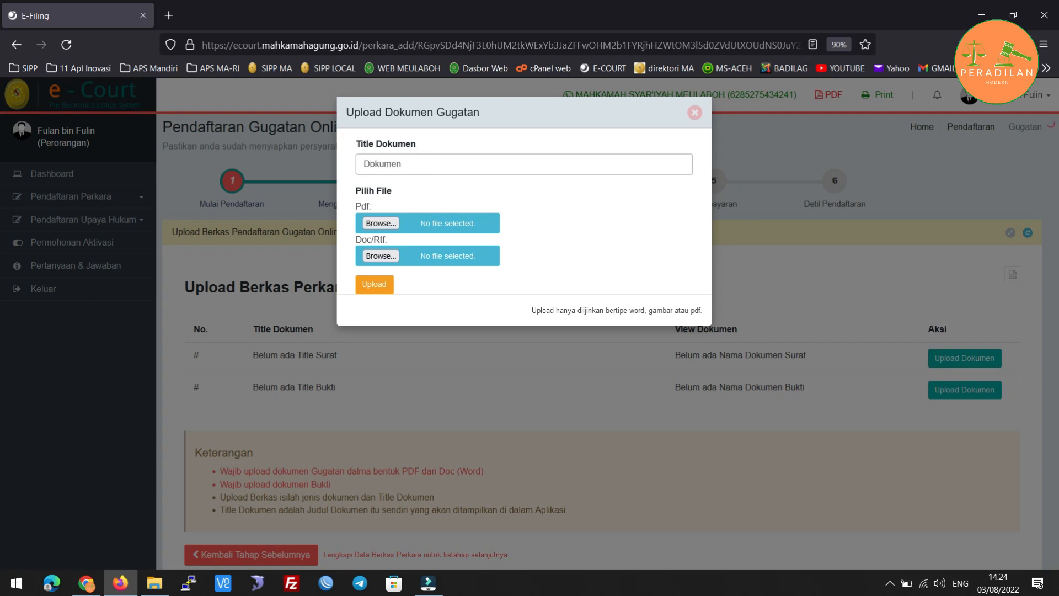
{"action": "type", "text": " Gugatan"}
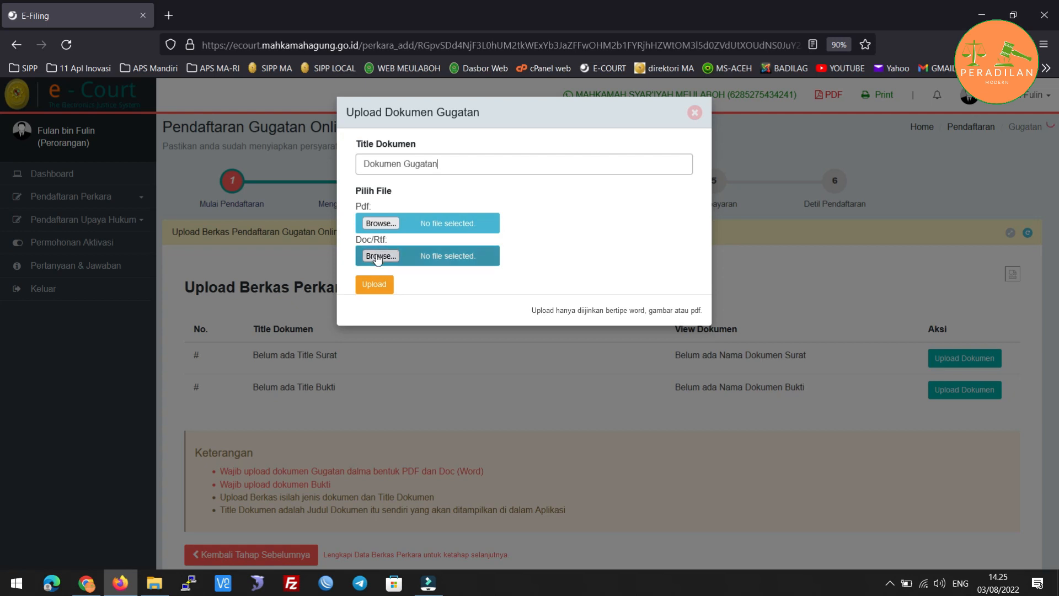
Attach the PDF and Word versions of the claim and upload Dokumen Gugatan.
{"action": "left_click", "coordinate": [376, 227]}
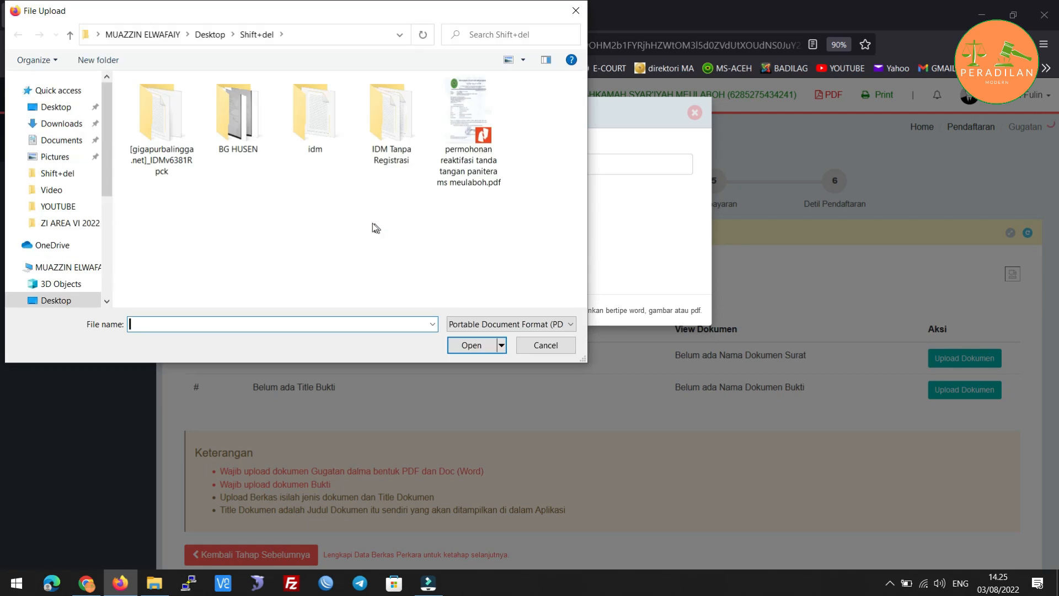
{"action": "left_click", "coordinate": [53, 174]}
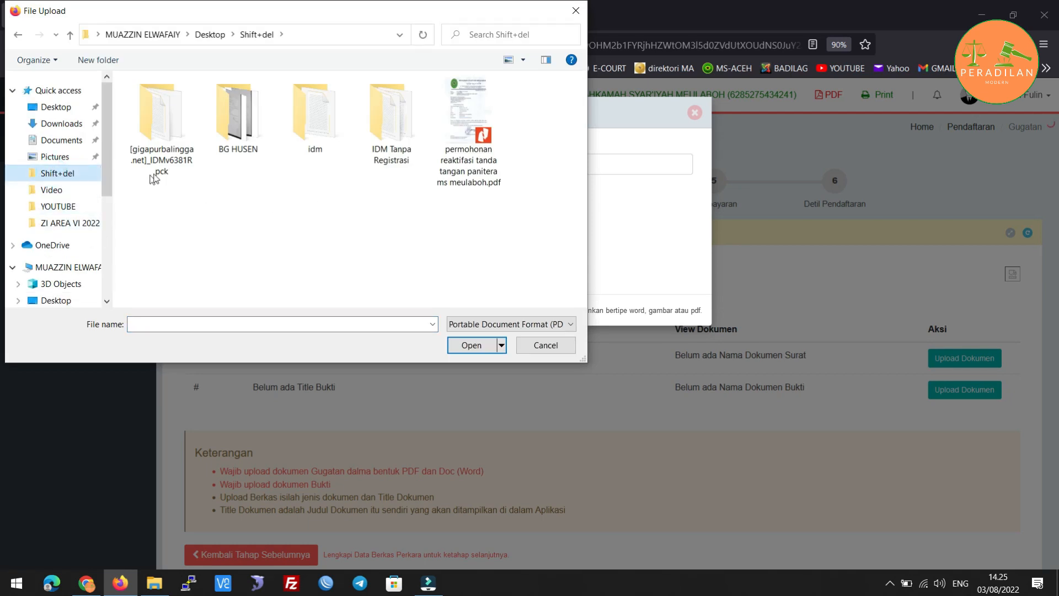
{"action": "scroll", "coordinate": [69, 270], "scroll_direction": "down", "scroll_amount": 2}
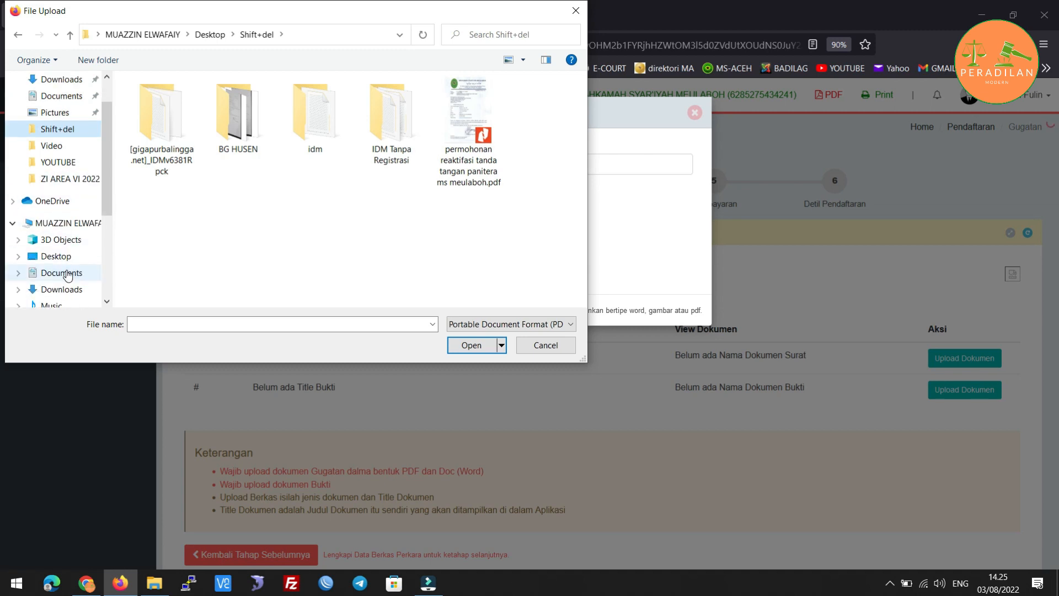
{"action": "left_click", "coordinate": [61, 241]}
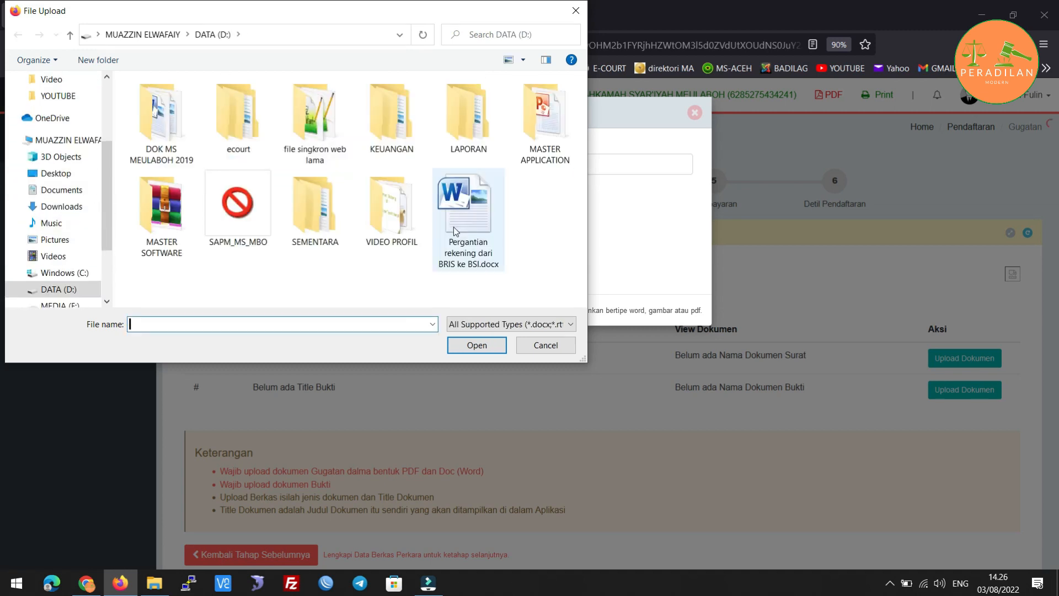
{"action": "double_click", "coordinate": [456, 230]}
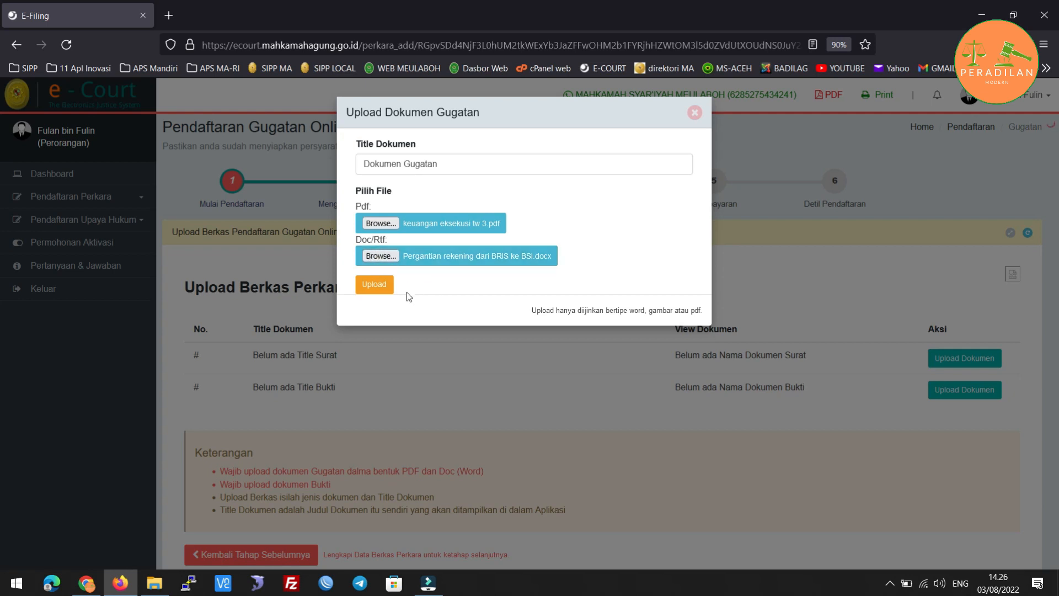
{"action": "left_click", "coordinate": [376, 286]}
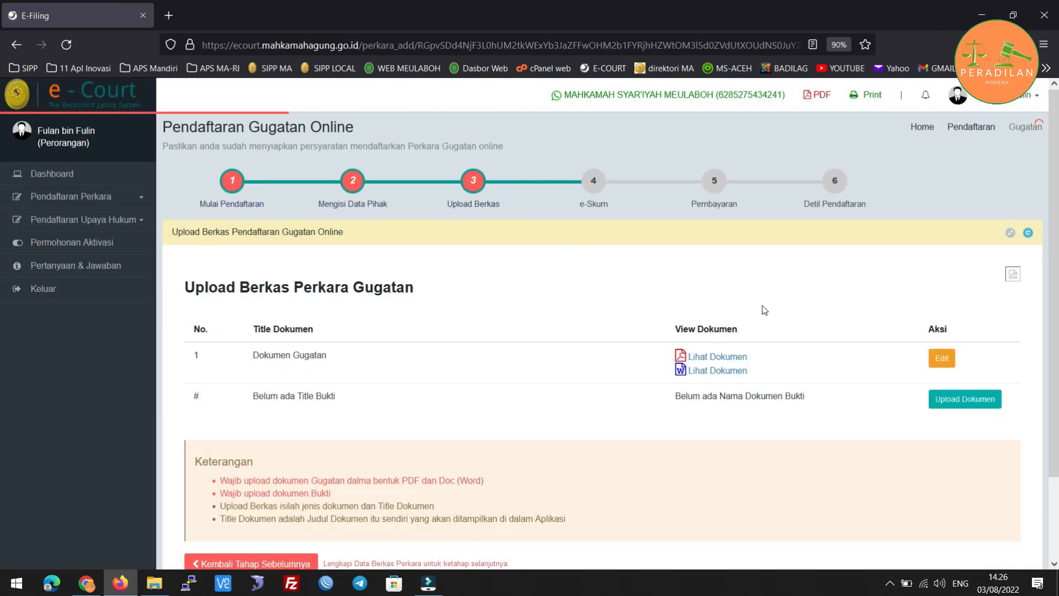
Start the evidence document upload on the Bukti row.
{"action": "scroll", "coordinate": [567, 338], "scroll_direction": "down", "scroll_amount": 1}
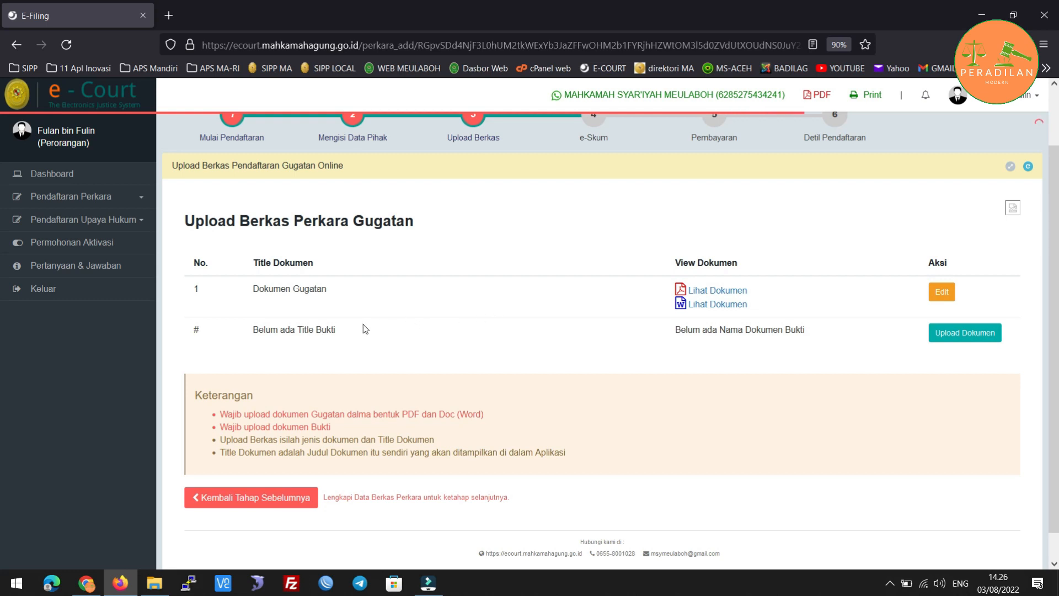
{"action": "left_click", "coordinate": [958, 331]}
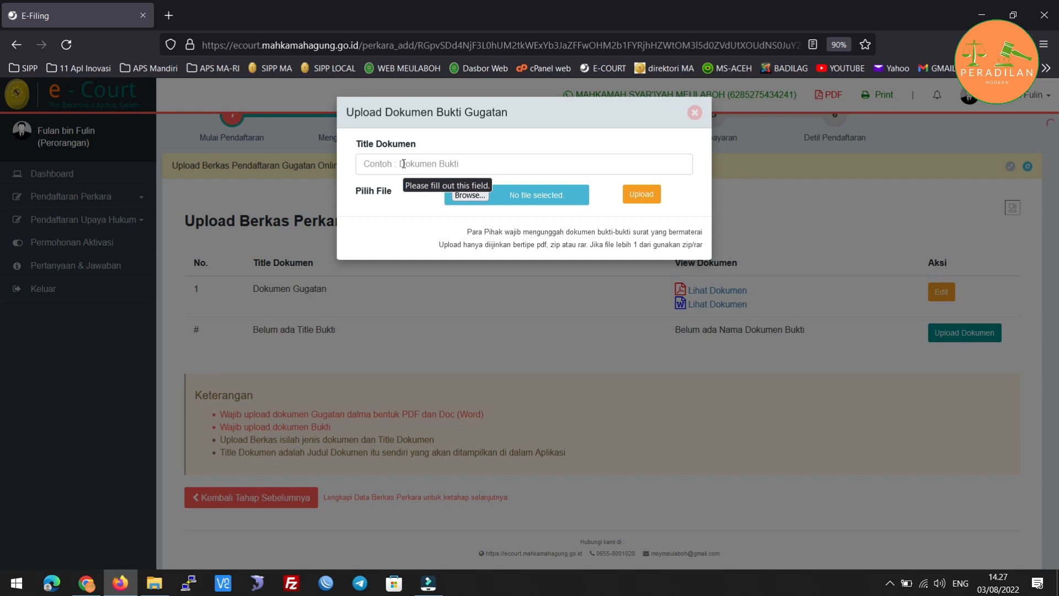
{"action": "left_click", "coordinate": [403, 164]}
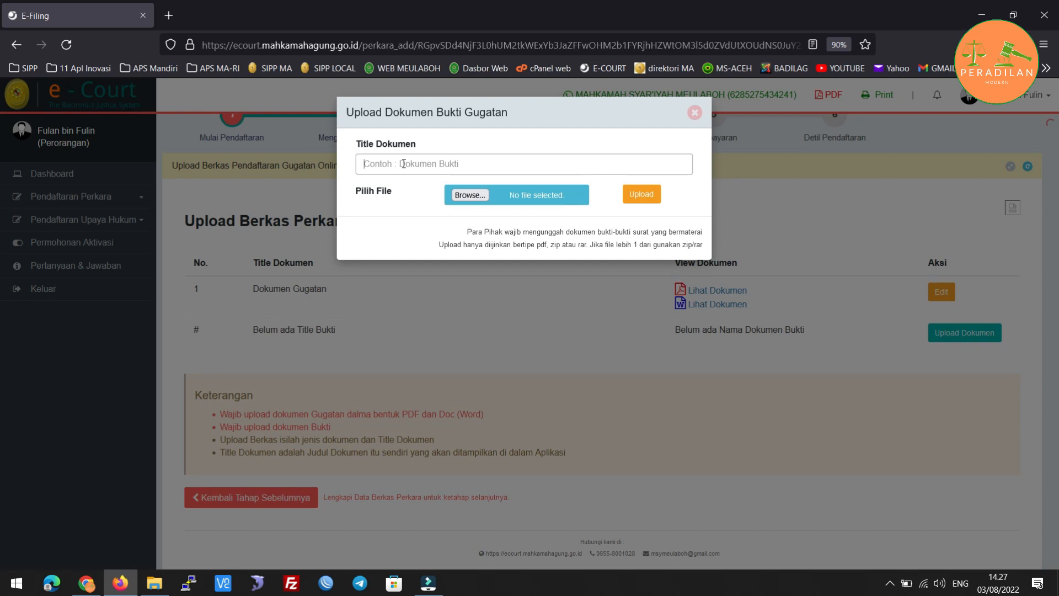
Title the evidence 'Dokumen Bukti', attach keuangan eksekusi tw 3.pdf from DATA (D:), and upload it.
{"action": "type", "text": "Dokumen"}
{"action": "key", "text": "BackSpace"}
{"action": "type", "text": "Bukti"}
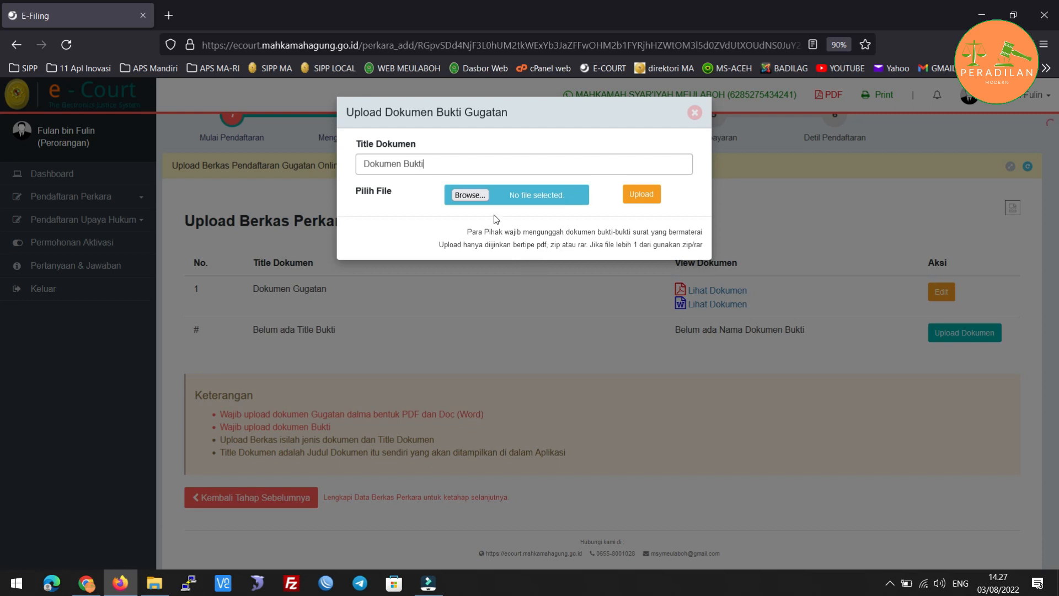
{"action": "left_click", "coordinate": [470, 196]}
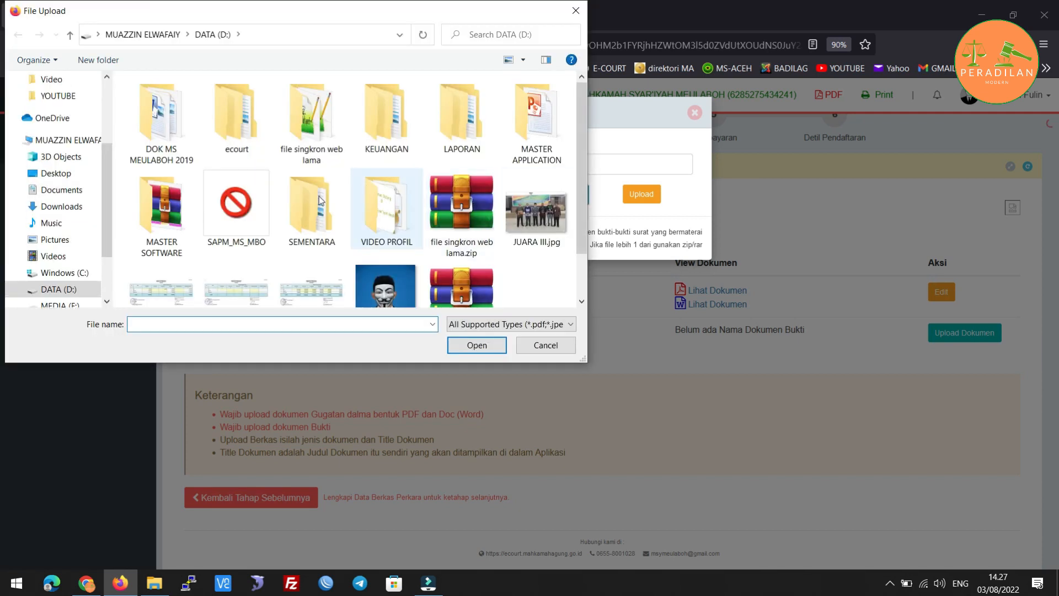
{"action": "left_click", "coordinate": [83, 293]}
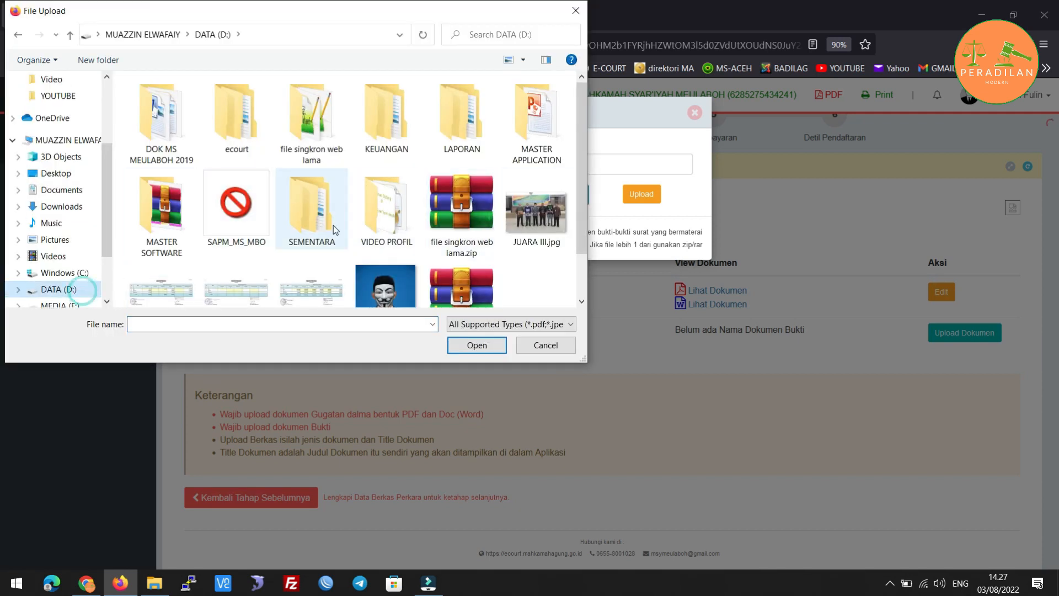
{"action": "scroll", "coordinate": [309, 231], "scroll_direction": "down", "scroll_amount": 2}
{"action": "double_click", "coordinate": [165, 254]}
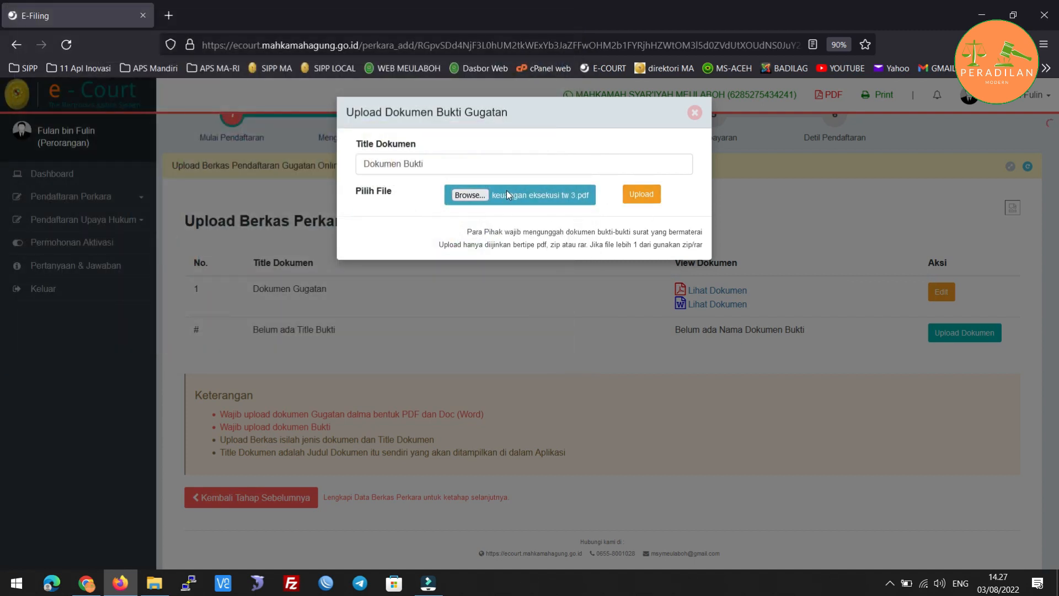
{"action": "left_click", "coordinate": [641, 195]}
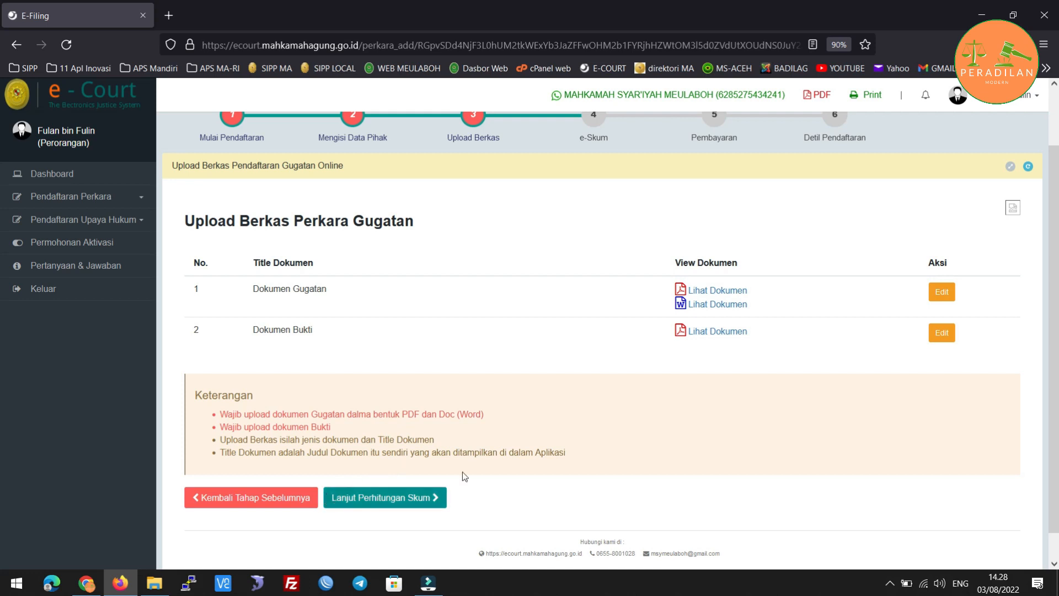
Review the uploaded documents and proceed to the e-SKUM fee calculation with Lanjut Perhitungan Skum.
{"action": "scroll", "coordinate": [594, 158], "scroll_direction": "up", "scroll_amount": 2}
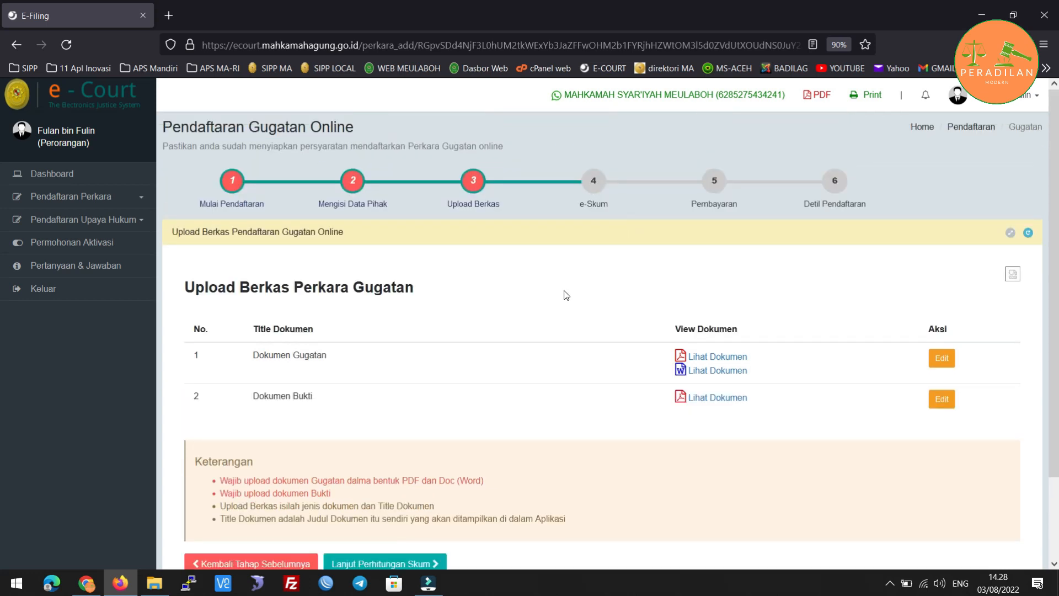
{"action": "scroll", "coordinate": [567, 295], "scroll_direction": "down", "scroll_amount": 3}
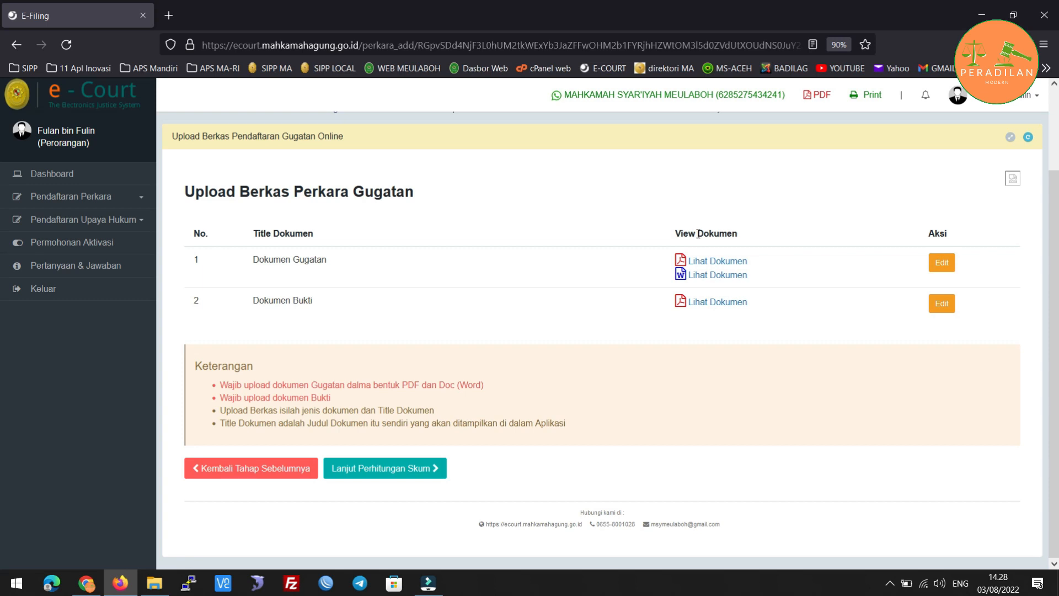
{"action": "left_click", "coordinate": [413, 468]}
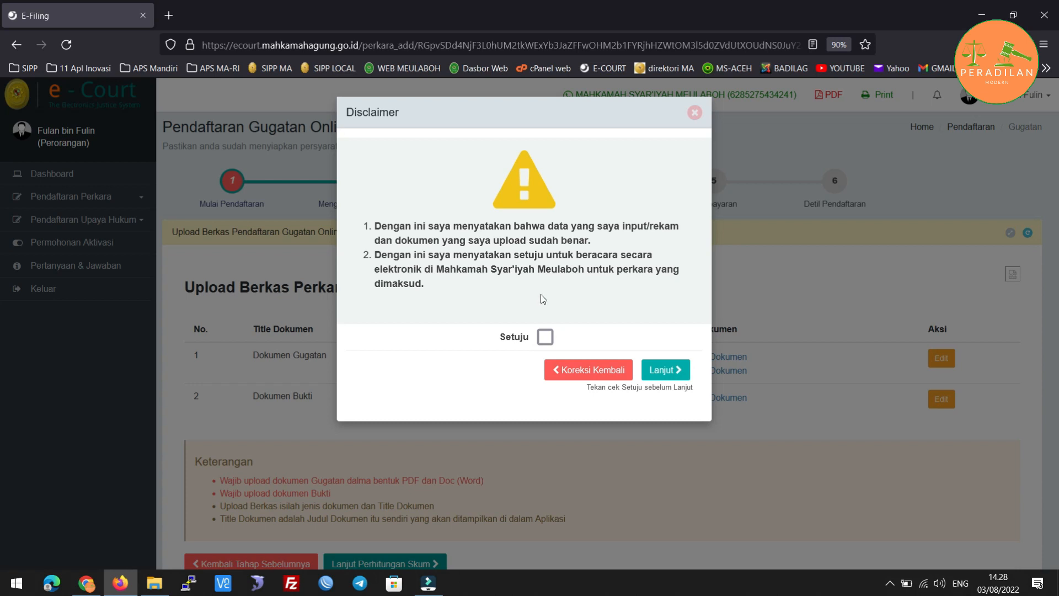
Tick Setuju on the disclaimer and continue to the e-SKUM page.
{"action": "left_click", "coordinate": [546, 339]}
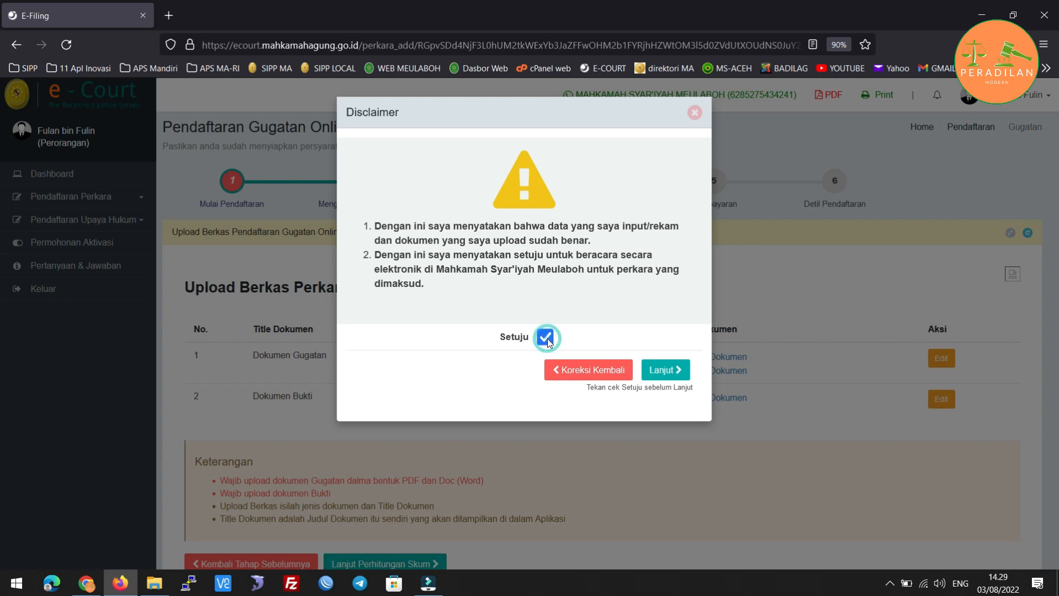
{"action": "left_click", "coordinate": [665, 370]}
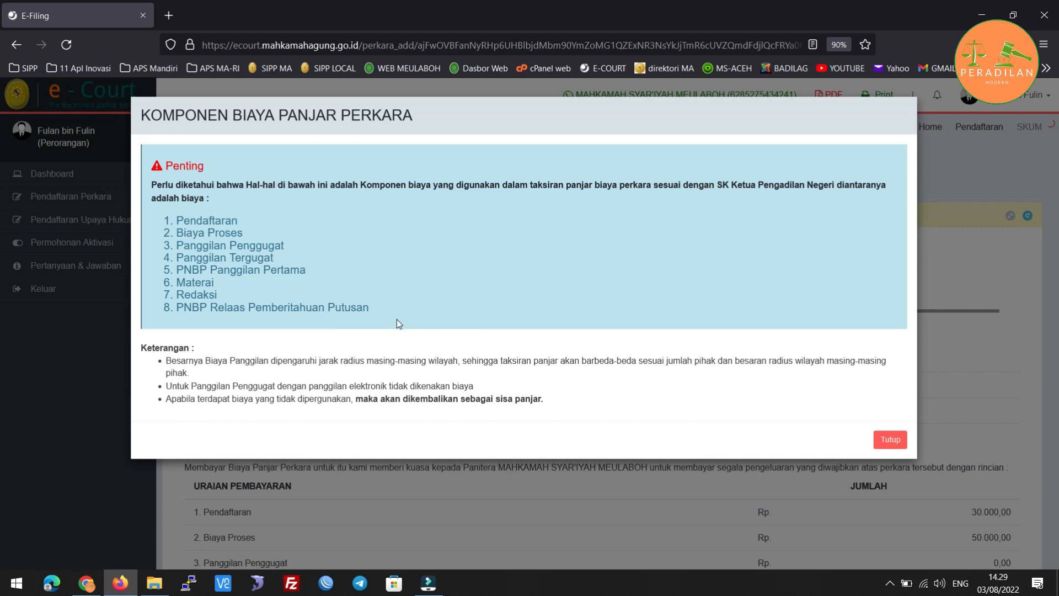
Close the fee notice, review the e-SKUM breakdown totalling 640.000,00, and continue to payment.
{"action": "left_click", "coordinate": [887, 441]}
{"action": "scroll", "coordinate": [706, 410], "scroll_direction": "down", "scroll_amount": 3}
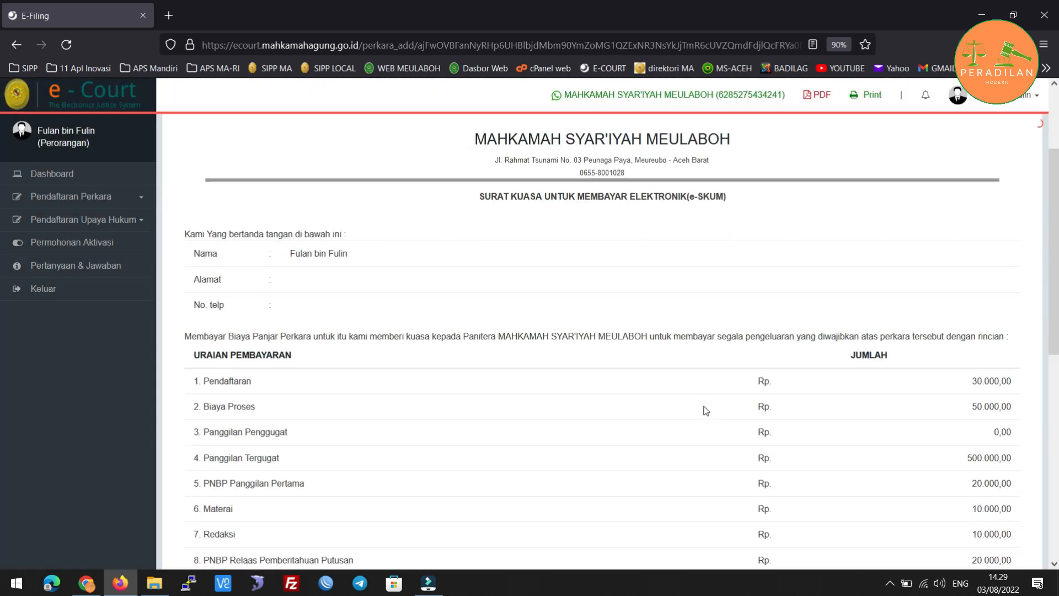
{"action": "scroll", "coordinate": [704, 411], "scroll_direction": "down", "scroll_amount": 3}
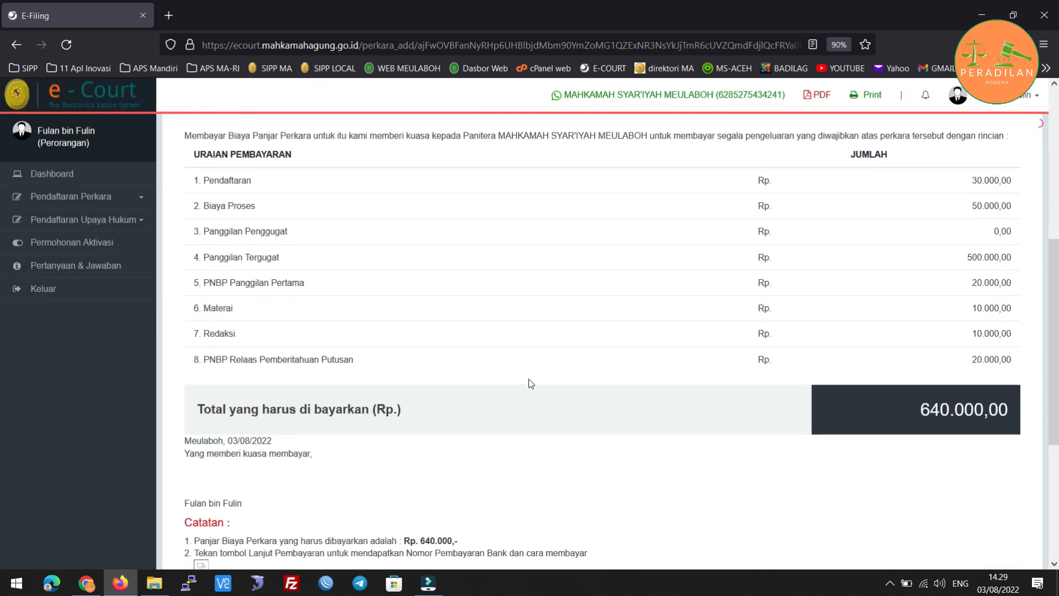
{"action": "scroll", "coordinate": [528, 383], "scroll_direction": "up", "scroll_amount": 1}
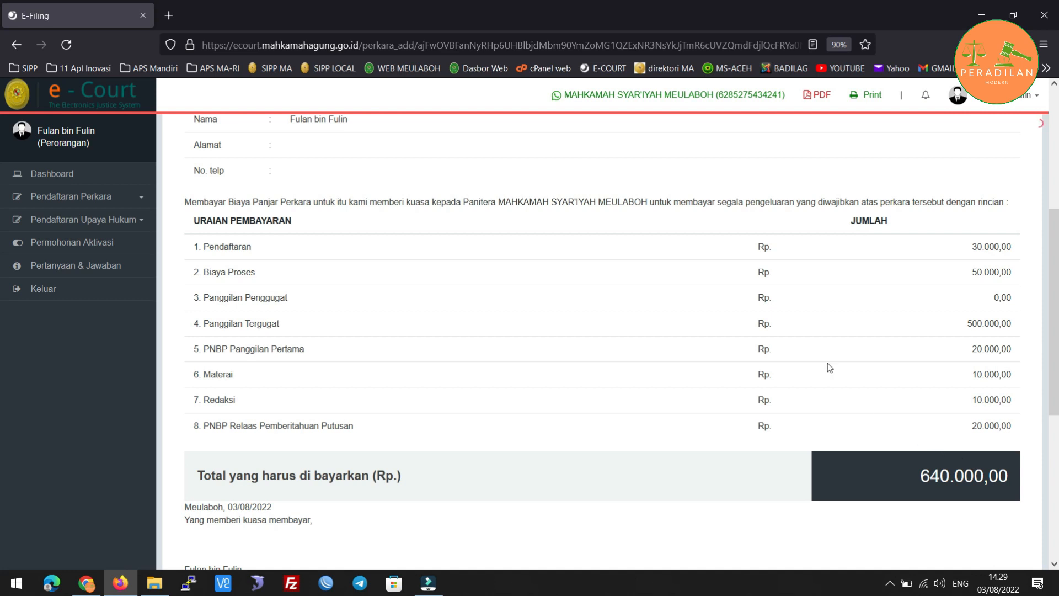
{"action": "scroll", "coordinate": [507, 358], "scroll_direction": "down", "scroll_amount": 2}
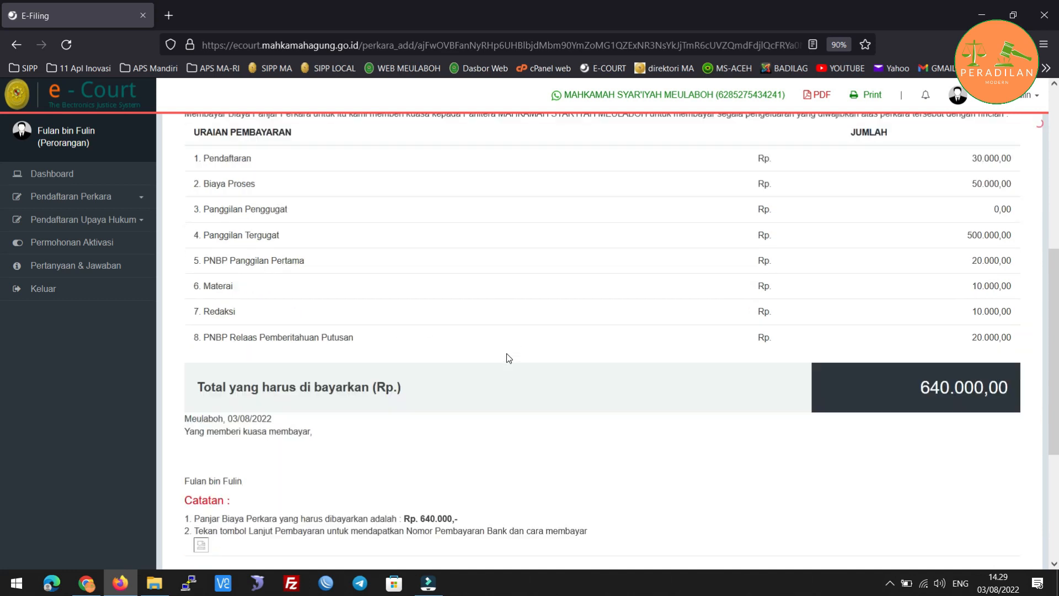
{"action": "scroll", "coordinate": [507, 357], "scroll_direction": "down", "scroll_amount": 4}
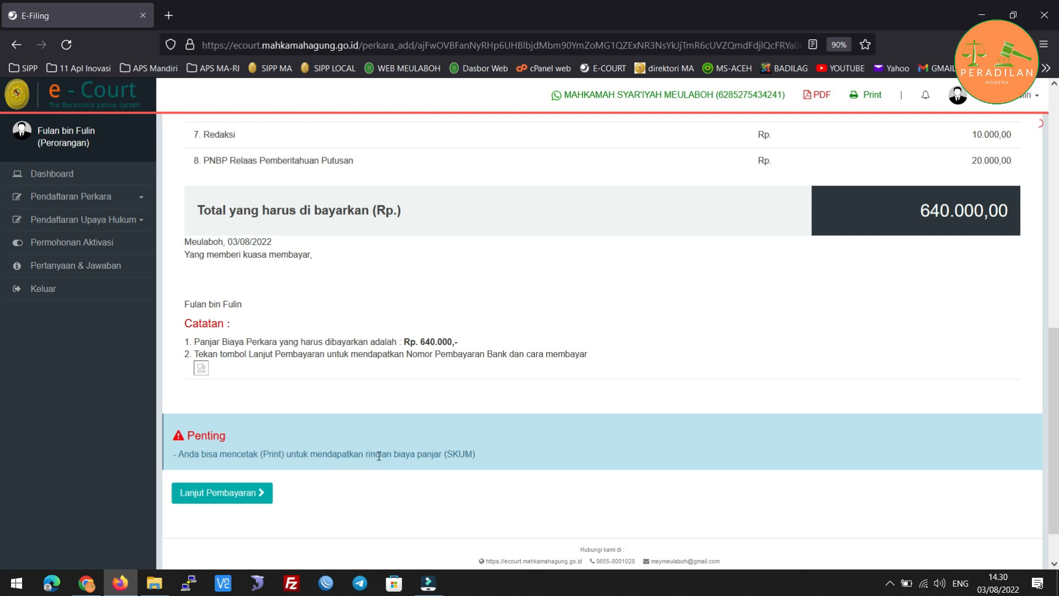
{"action": "scroll", "coordinate": [535, 412], "scroll_direction": "up", "scroll_amount": 10}
{"action": "scroll", "coordinate": [534, 412], "scroll_direction": "down", "scroll_amount": 6}
{"action": "scroll", "coordinate": [534, 412], "scroll_direction": "down", "scroll_amount": 5}
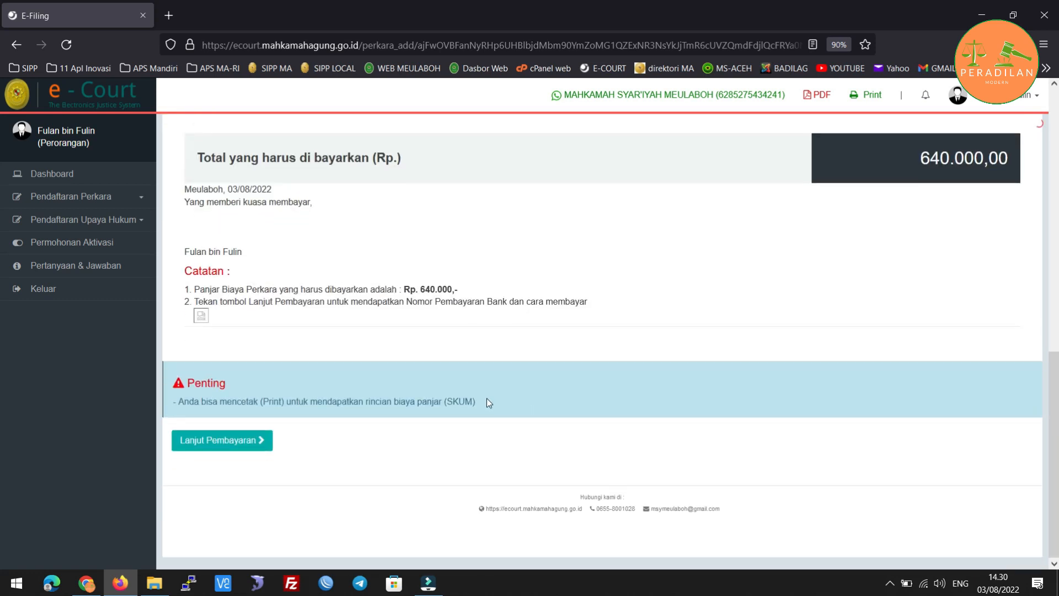
{"action": "left_click", "coordinate": [256, 443]}
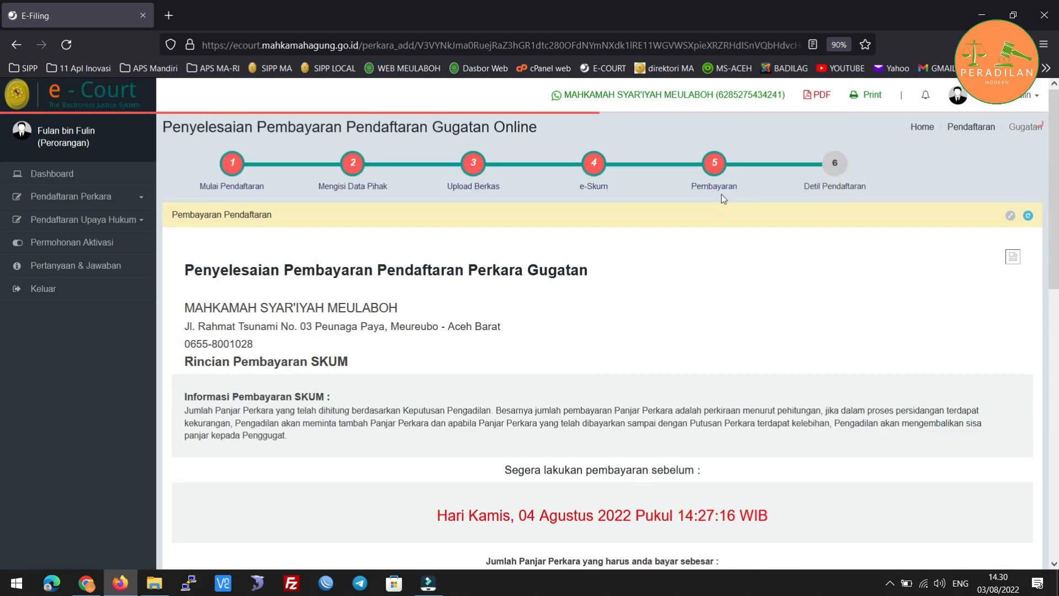
Scroll to the Bank BSM payment details and select the issued payment number.
{"action": "scroll", "coordinate": [479, 309], "scroll_direction": "down", "scroll_amount": 2}
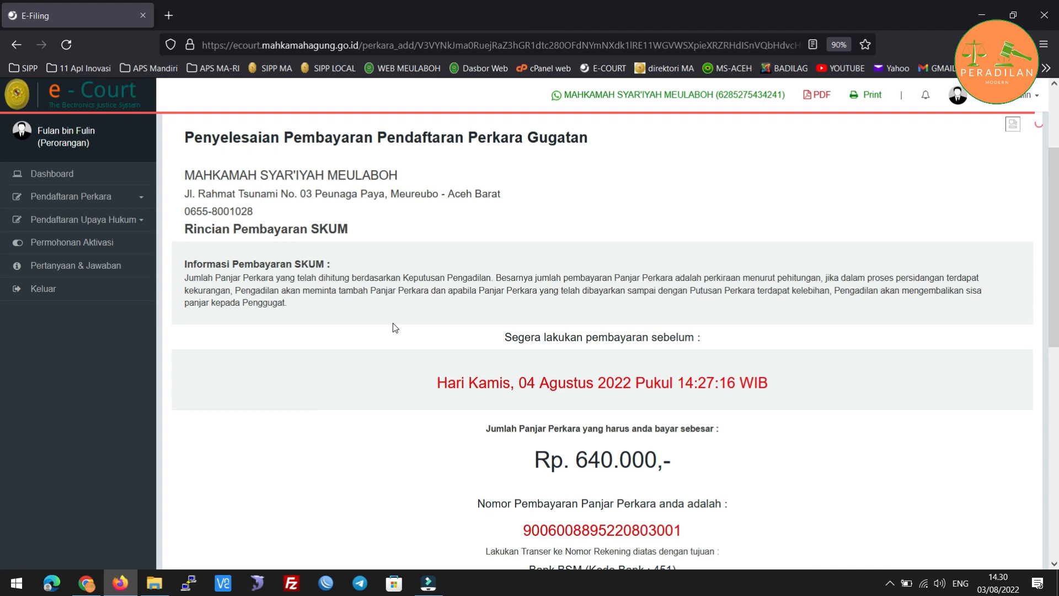
{"action": "scroll", "coordinate": [393, 323], "scroll_direction": "down", "scroll_amount": 3}
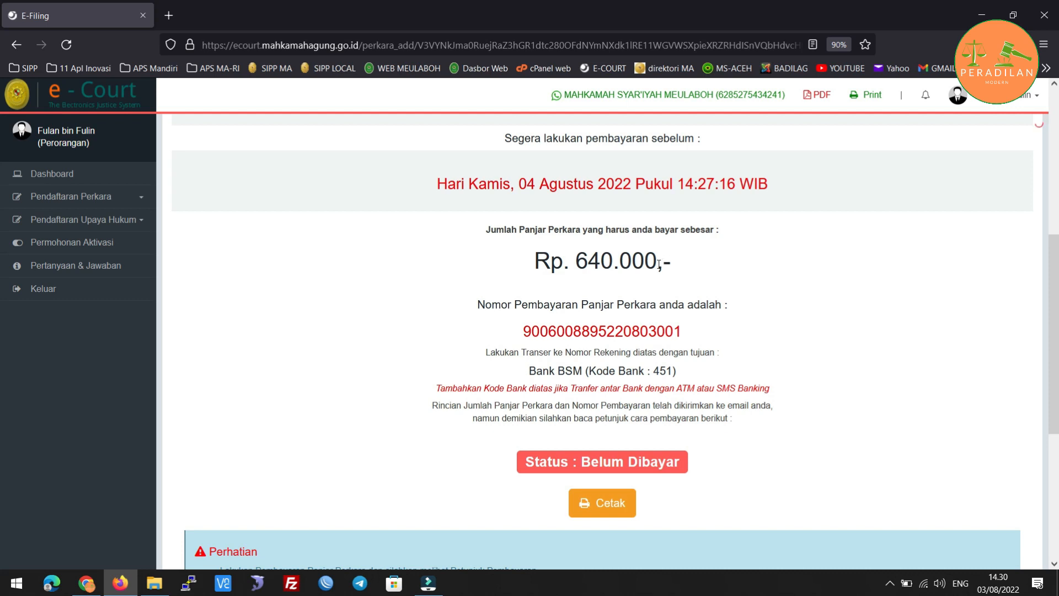
{"action": "scroll", "coordinate": [432, 309], "scroll_direction": "down", "scroll_amount": 1}
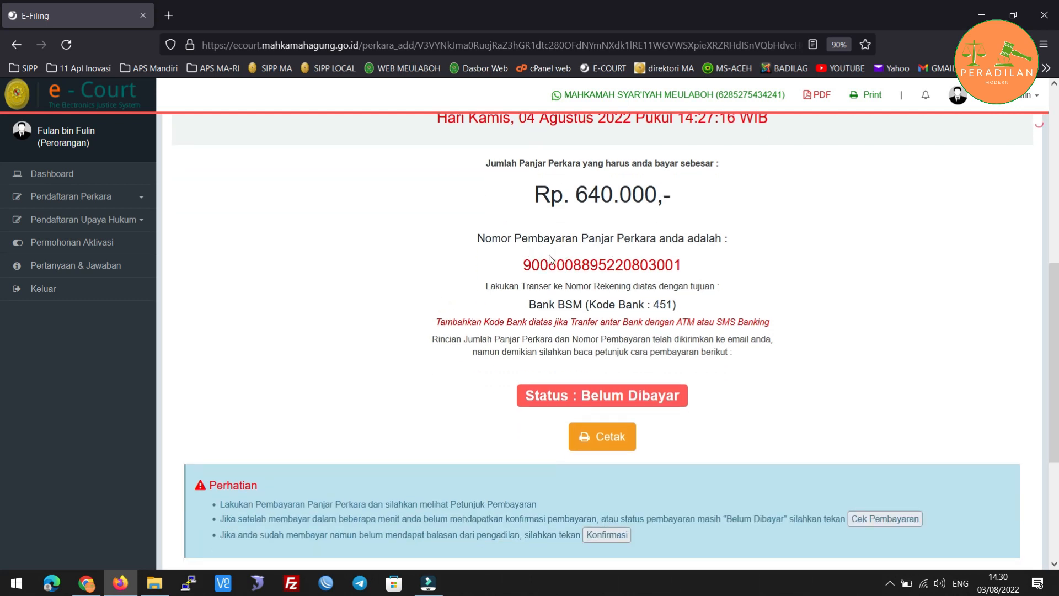
{"action": "left_click_drag", "start_coordinate": [528, 263], "coordinate": [684, 270]}
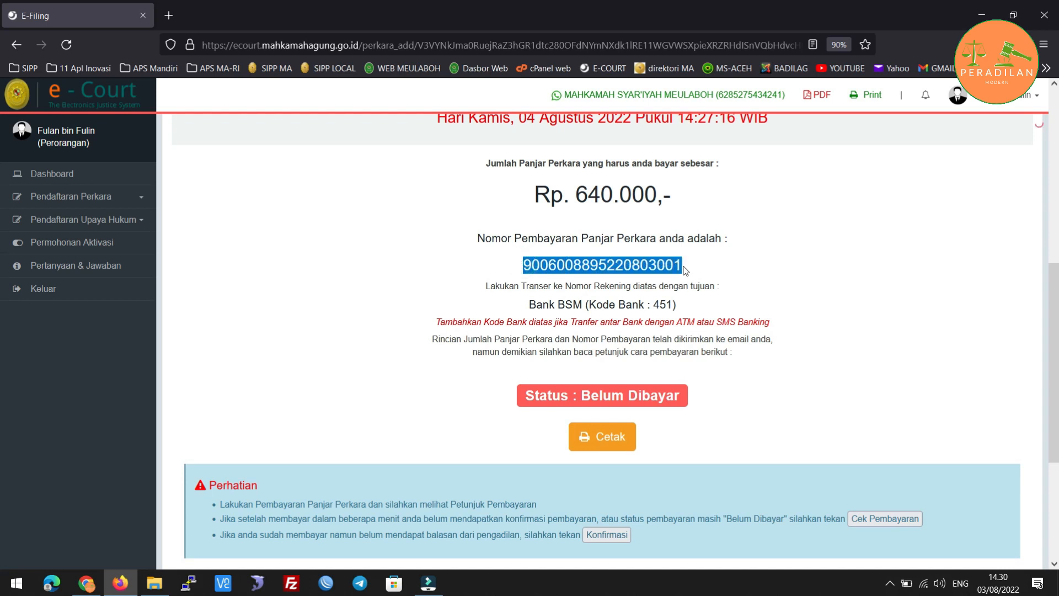
{"action": "left_click", "coordinate": [685, 270]}
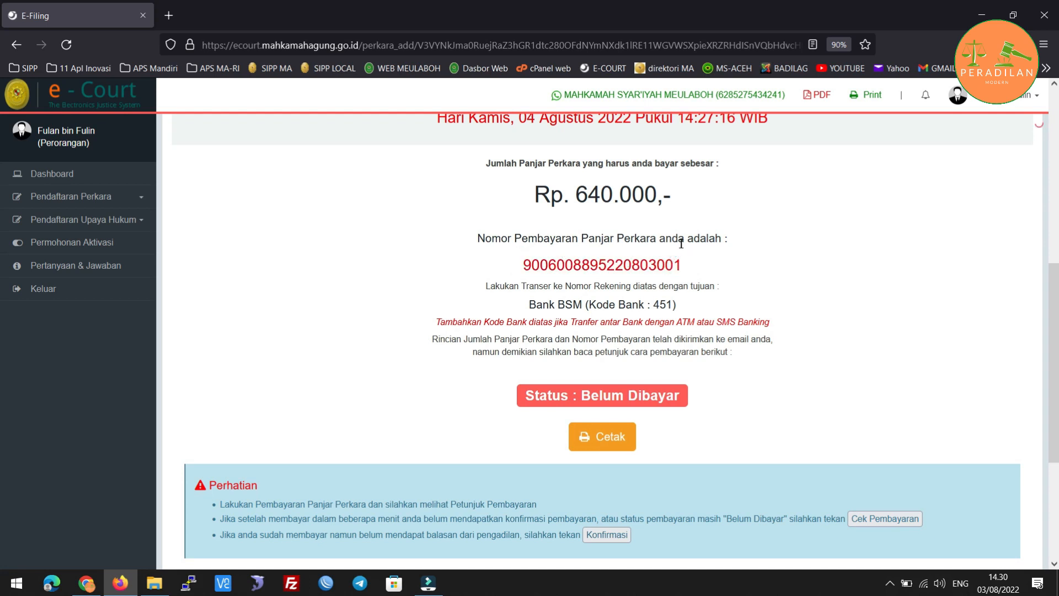
{"action": "left_click_drag", "start_coordinate": [524, 265], "coordinate": [689, 268]}
{"action": "left_click", "coordinate": [692, 267]}
{"action": "left_click_drag", "start_coordinate": [552, 266], "coordinate": [521, 270]}
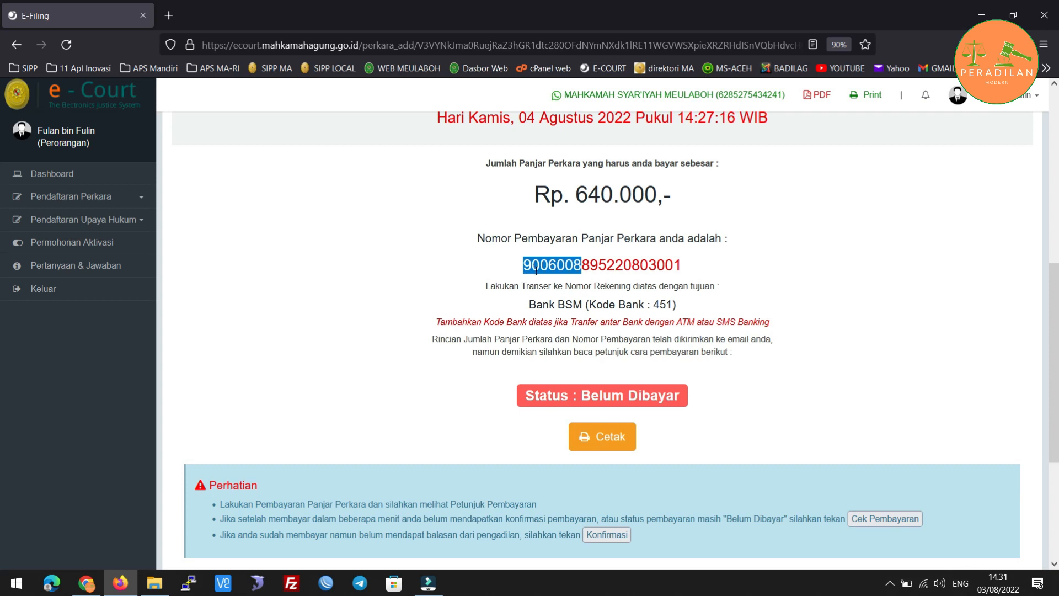
{"action": "left_click", "coordinate": [587, 278]}
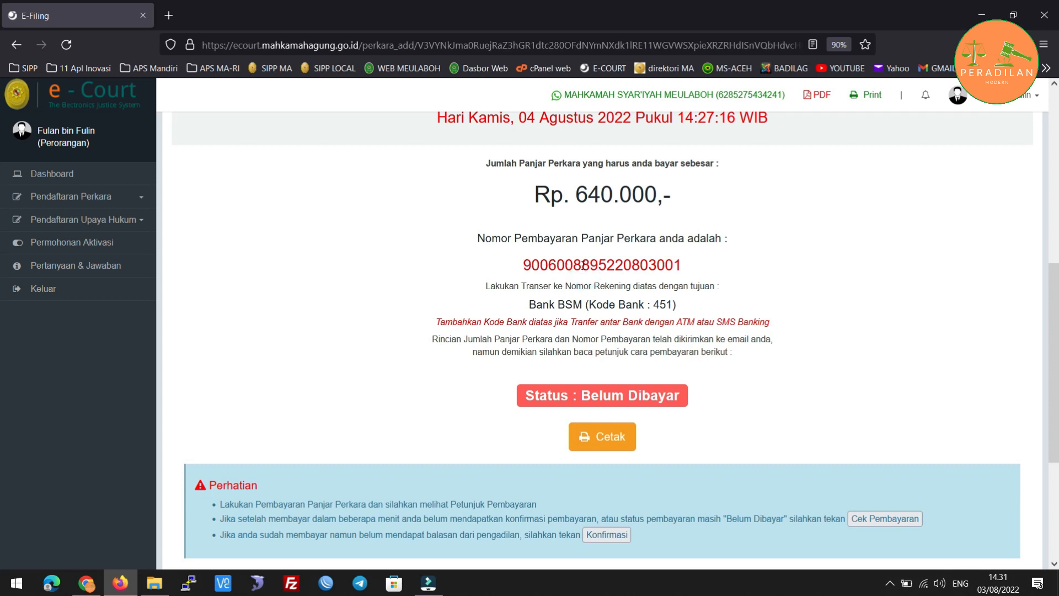
{"action": "left_click_drag", "start_coordinate": [582, 265], "coordinate": [684, 267]}
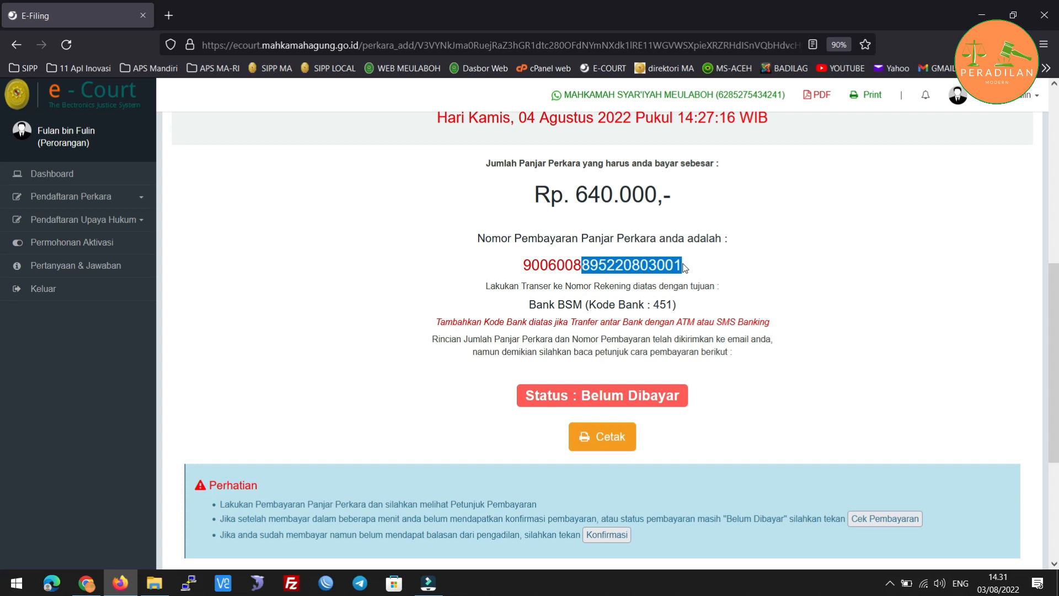
{"action": "scroll", "coordinate": [779, 257], "scroll_direction": "down", "scroll_amount": 2}
{"action": "scroll", "coordinate": [779, 255], "scroll_direction": "down", "scroll_amount": 5}
{"action": "scroll", "coordinate": [779, 253], "scroll_direction": "up", "scroll_amount": 5}
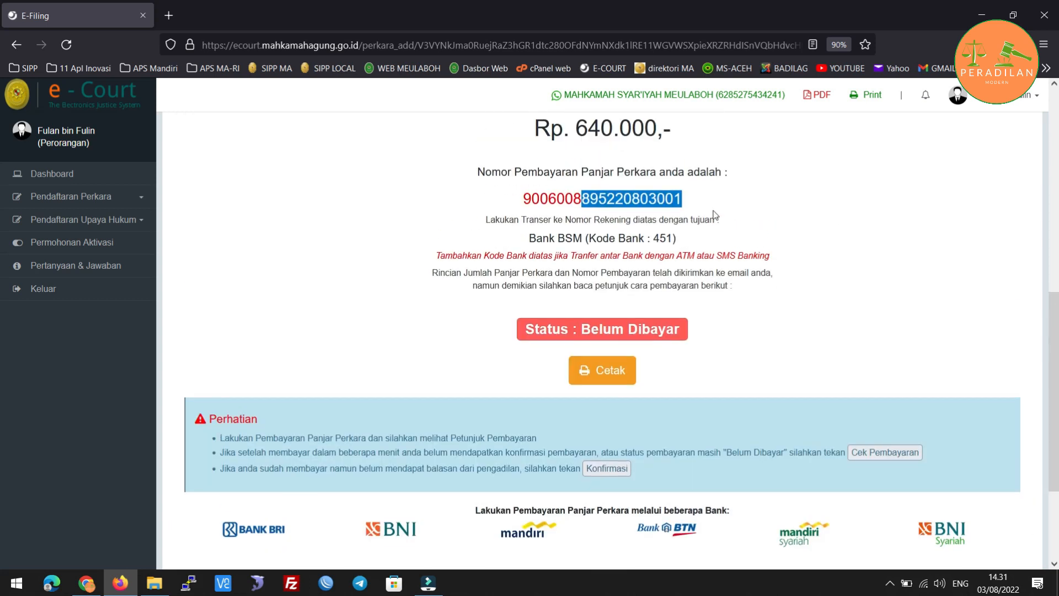
{"action": "scroll", "coordinate": [715, 215], "scroll_direction": "down", "scroll_amount": 4}
{"action": "scroll", "coordinate": [715, 215], "scroll_direction": "up", "scroll_amount": 10}
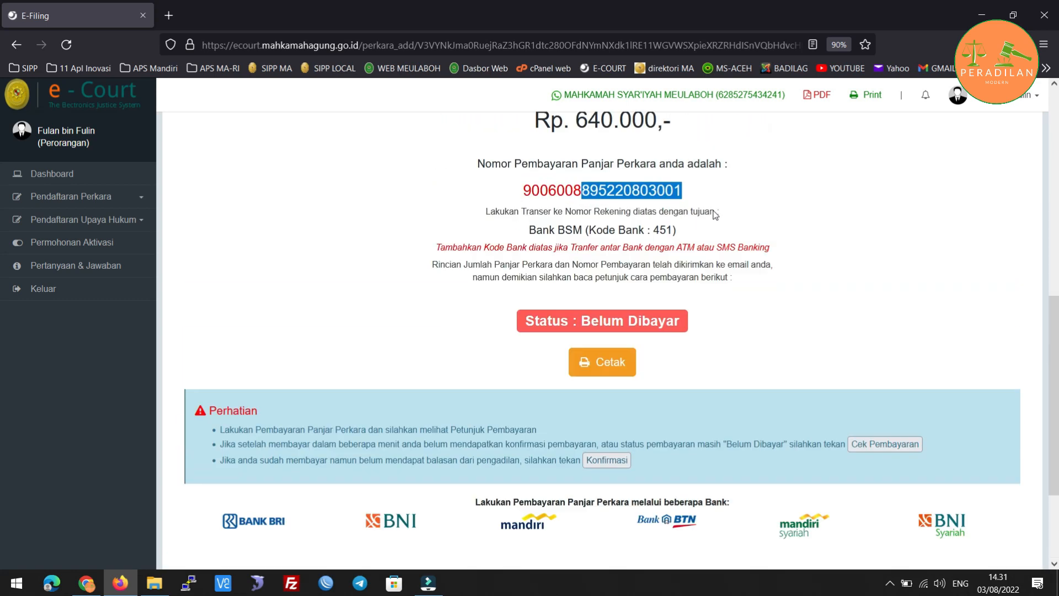
{"action": "scroll", "coordinate": [667, 219], "scroll_direction": "up", "scroll_amount": 3}
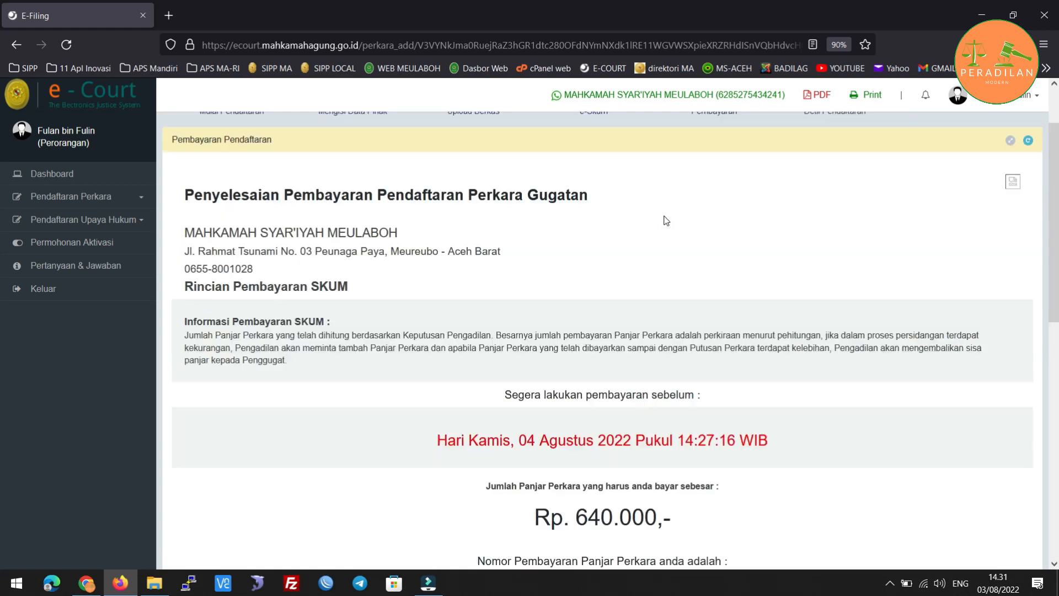
{"action": "scroll", "coordinate": [683, 310], "scroll_direction": "down", "scroll_amount": 4}
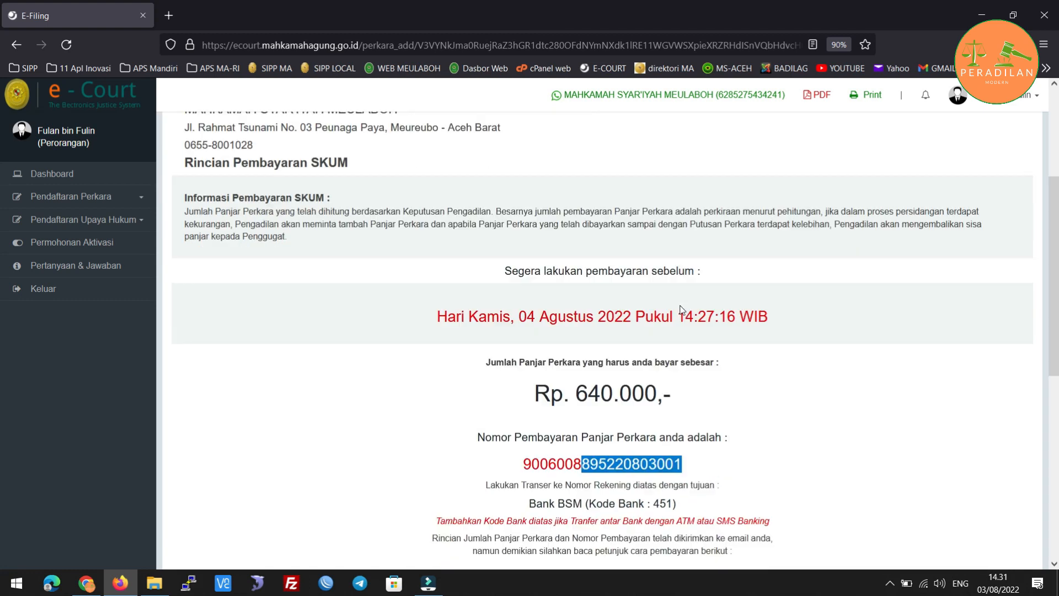
{"action": "scroll", "coordinate": [720, 328], "scroll_direction": "down", "scroll_amount": 6}
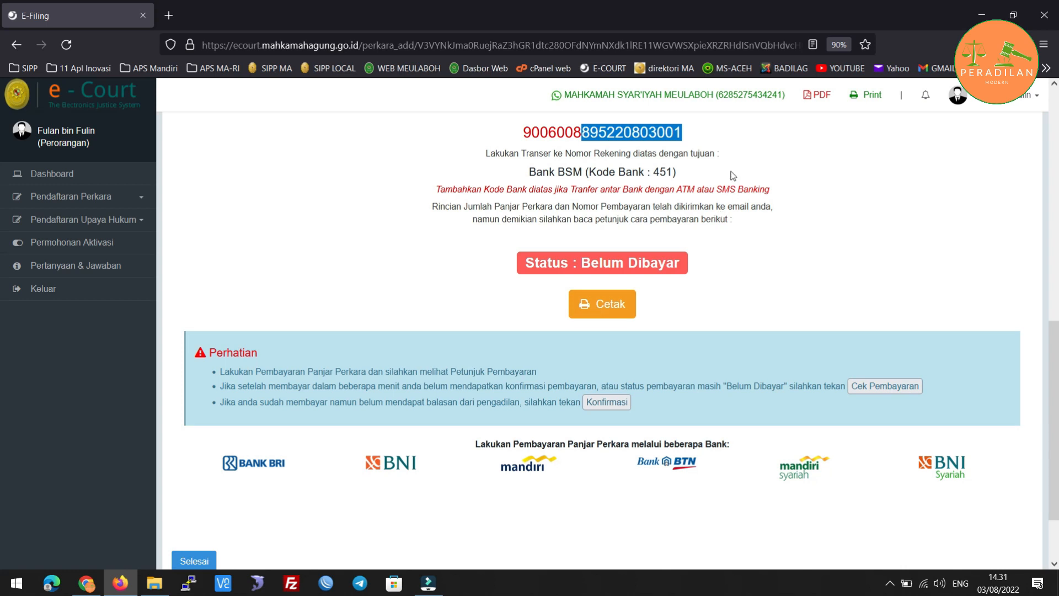
{"action": "scroll", "coordinate": [733, 175], "scroll_direction": "up", "scroll_amount": 4}
{"action": "left_click", "coordinate": [715, 276]}
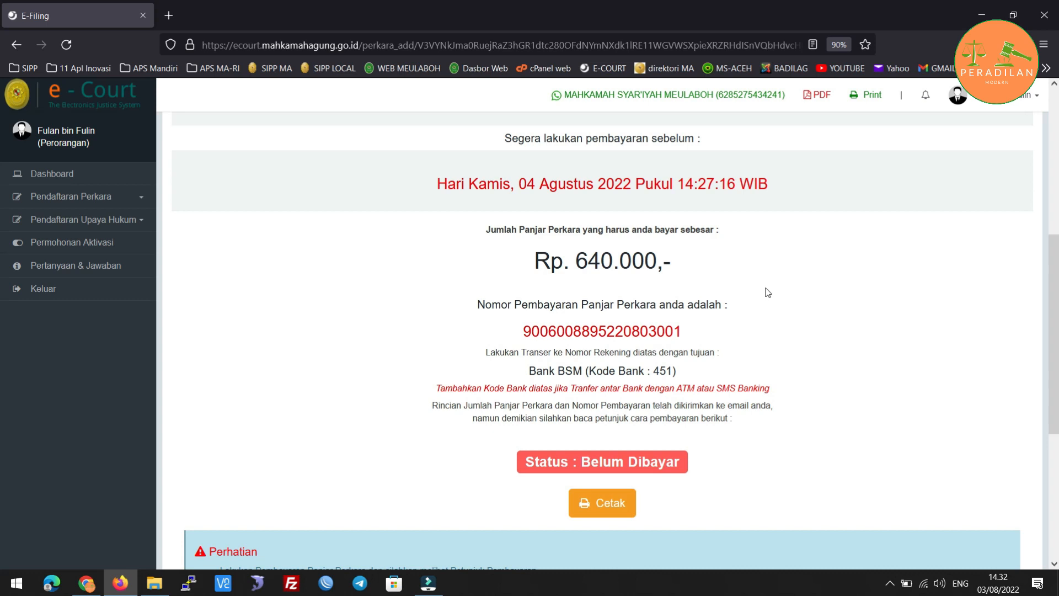
{"action": "scroll", "coordinate": [747, 302], "scroll_direction": "up", "scroll_amount": 3}
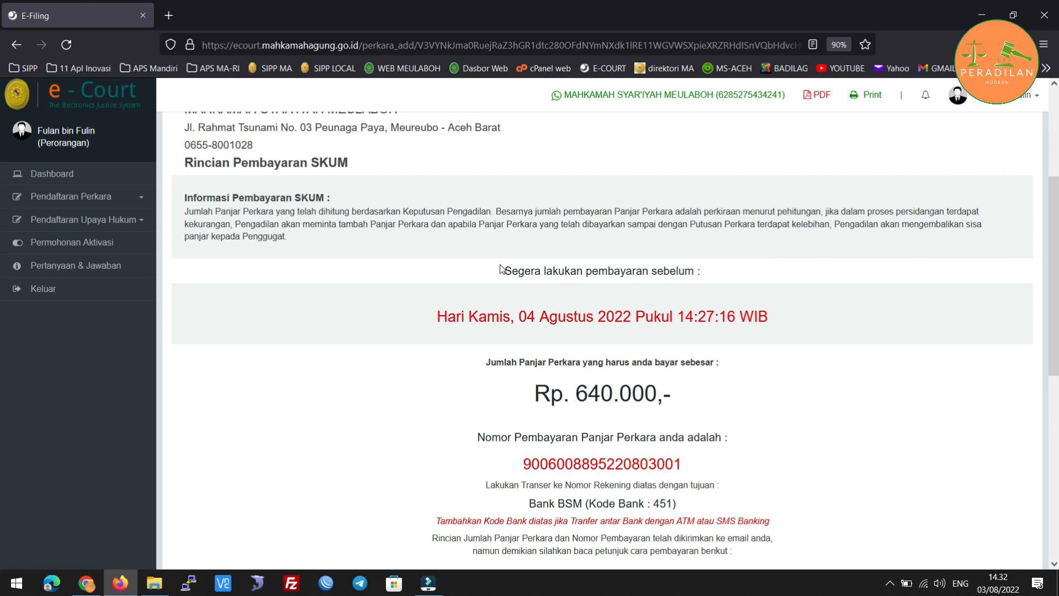
{"action": "scroll", "coordinate": [792, 251], "scroll_direction": "down", "scroll_amount": 1}
{"action": "scroll", "coordinate": [792, 254], "scroll_direction": "down", "scroll_amount": 2}
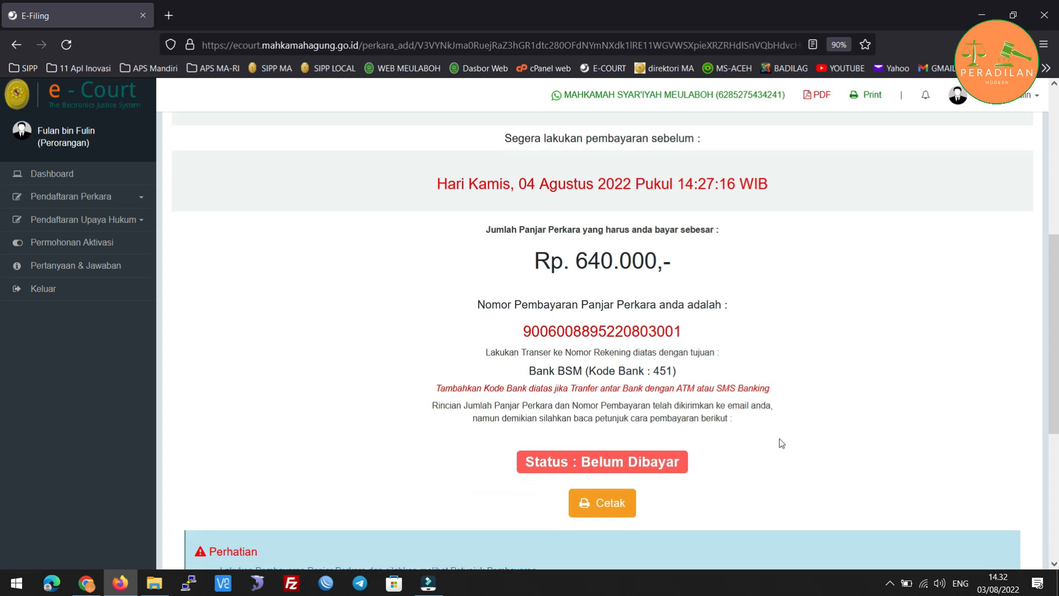
{"action": "left_click", "coordinate": [890, 583]}
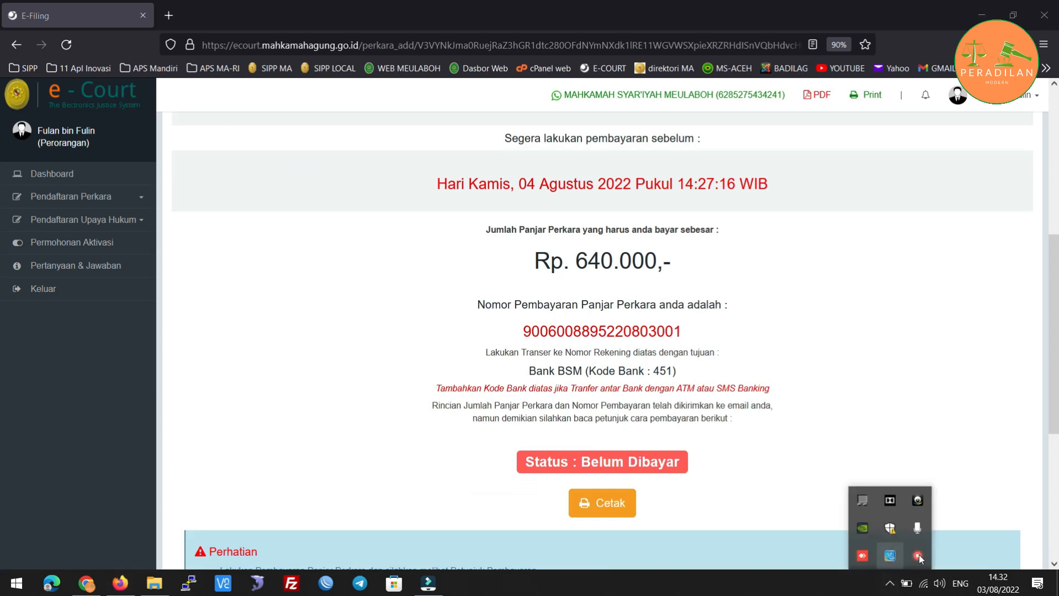